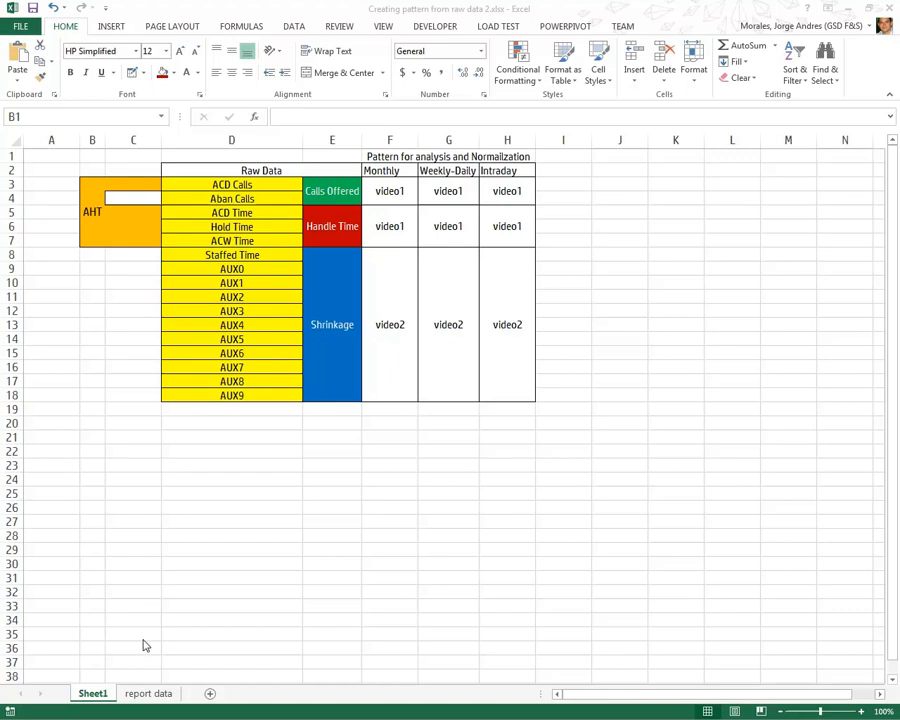
# - Open the report data sheet and examine the Avg Speed Ans, ACD Calls and Aban Calls column headers
pyautogui.click(145, 695)
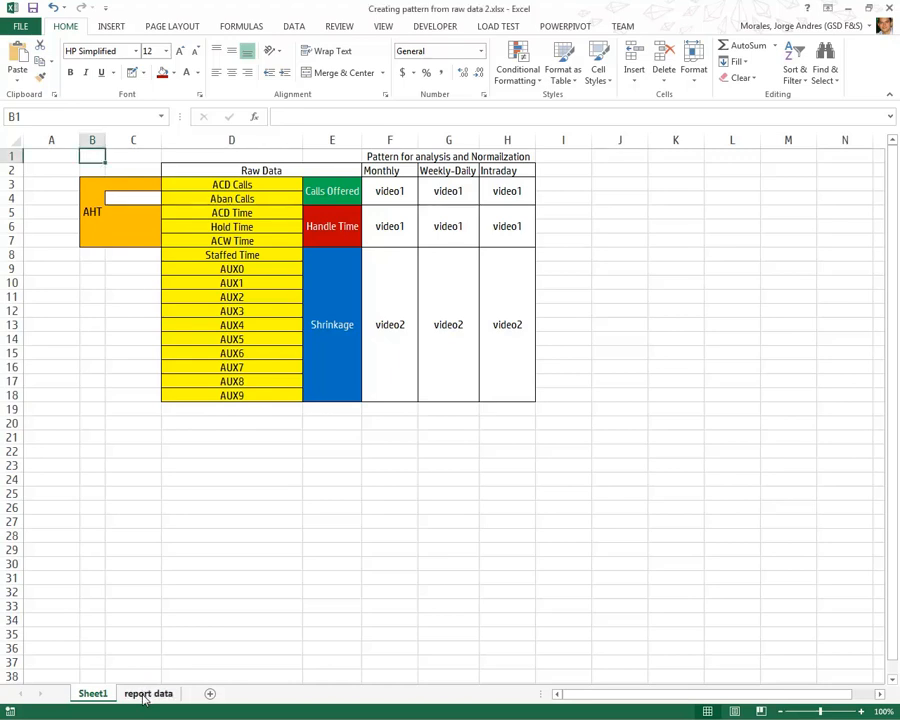
pyautogui.click(146, 694)
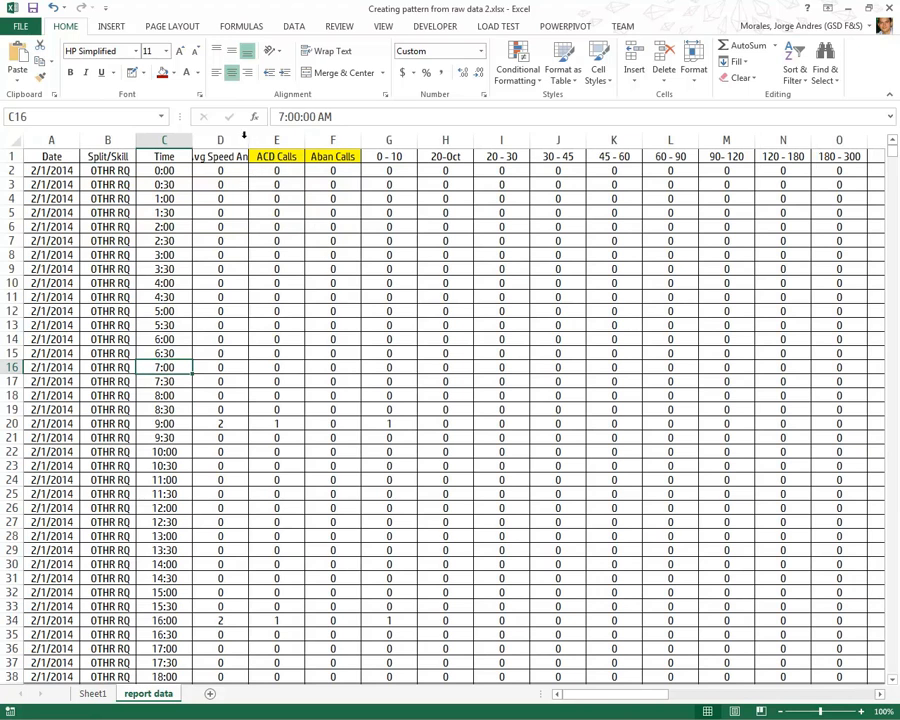
pyautogui.click(217, 168)
pyautogui.click(219, 156)
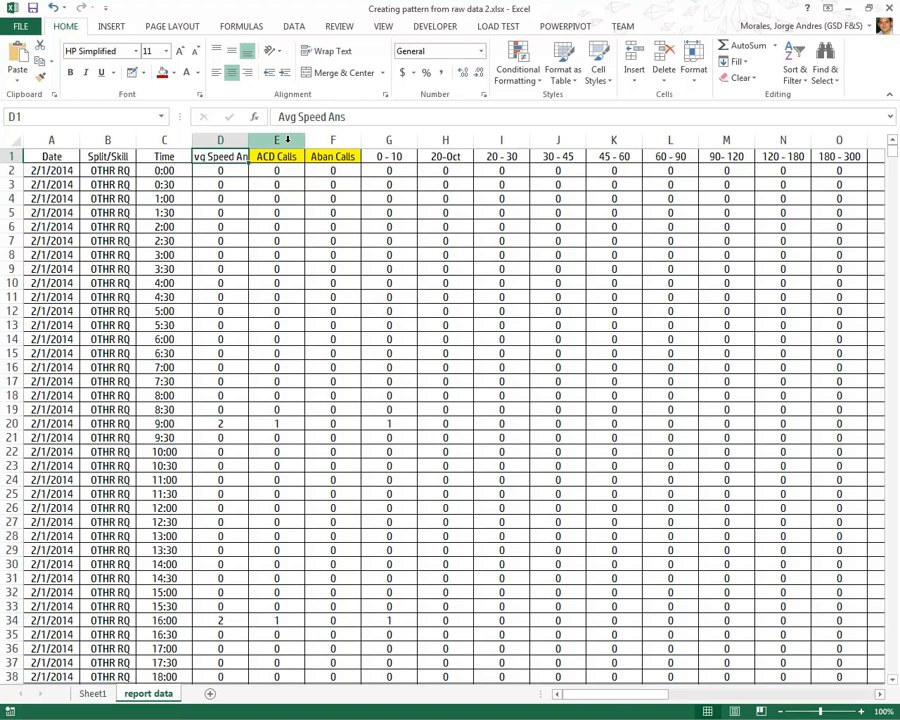
pyautogui.click(290, 157)
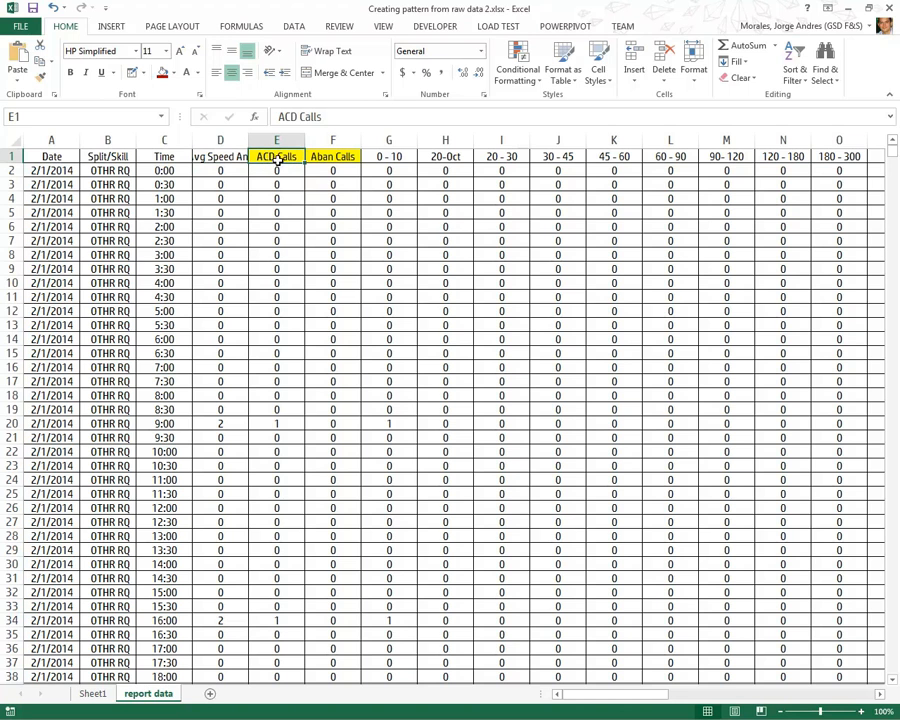
pyautogui.click(334, 157)
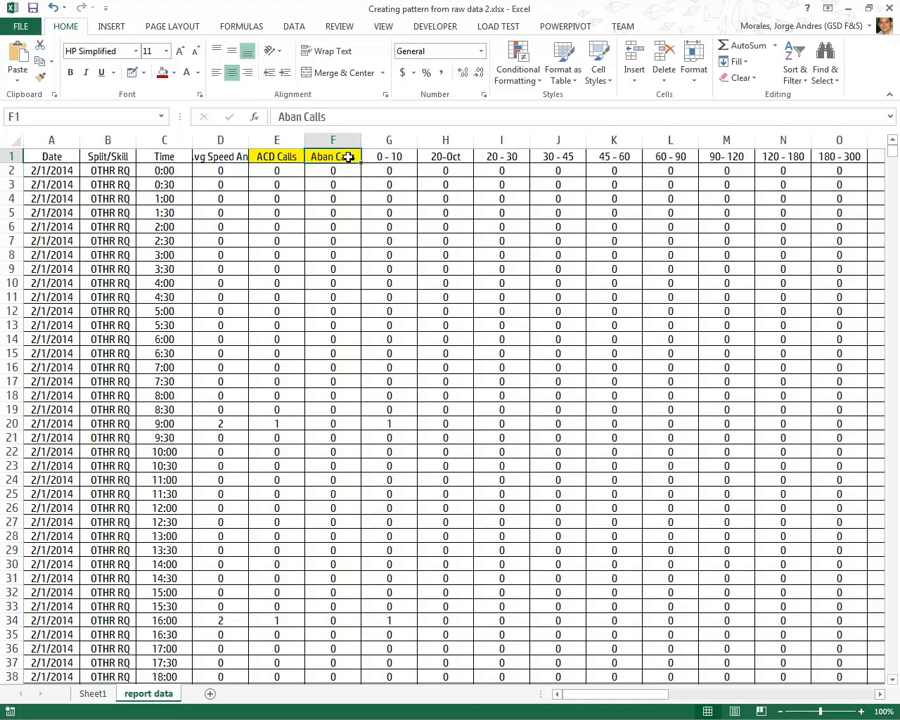
# - Insert a column before ACD Calls, title it "Calls Offered", and widen it to fit the header
pyautogui.click(288, 141)
pyautogui.rightClick(284, 143)
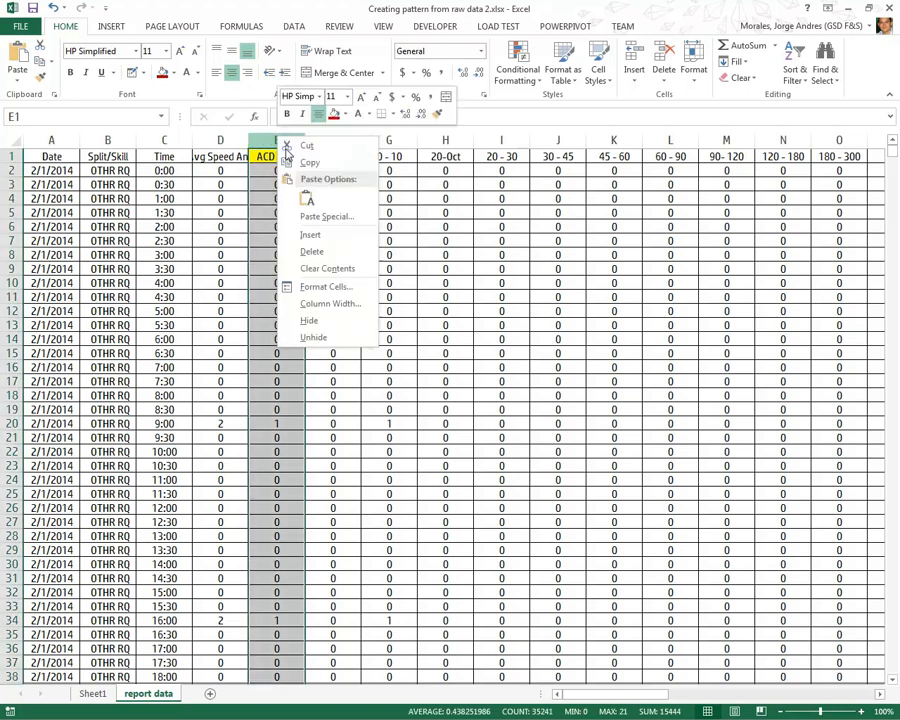
pyautogui.click(329, 236)
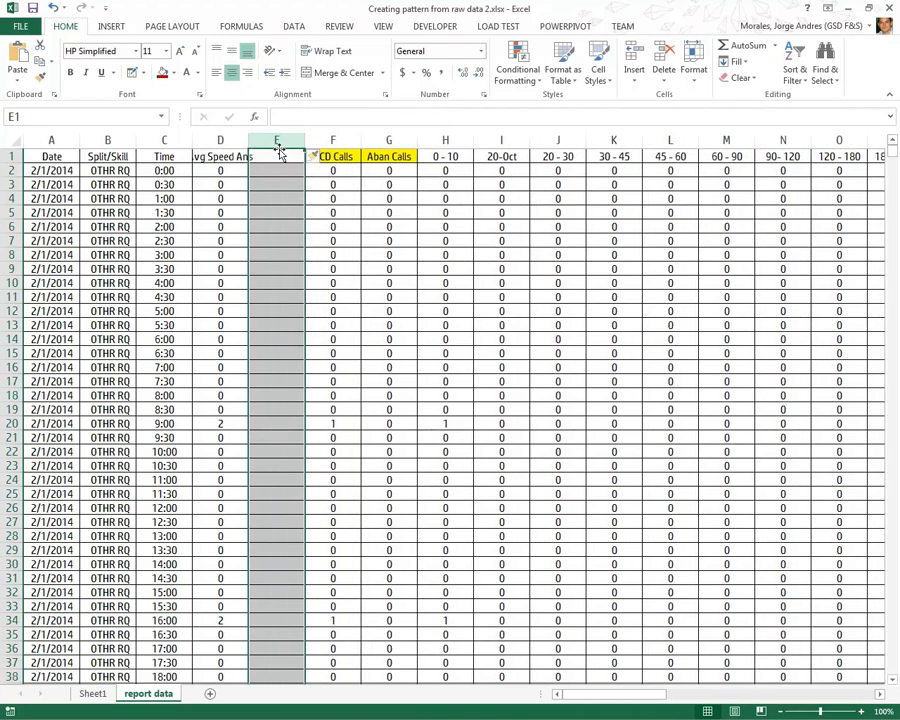
pyautogui.click(281, 155)
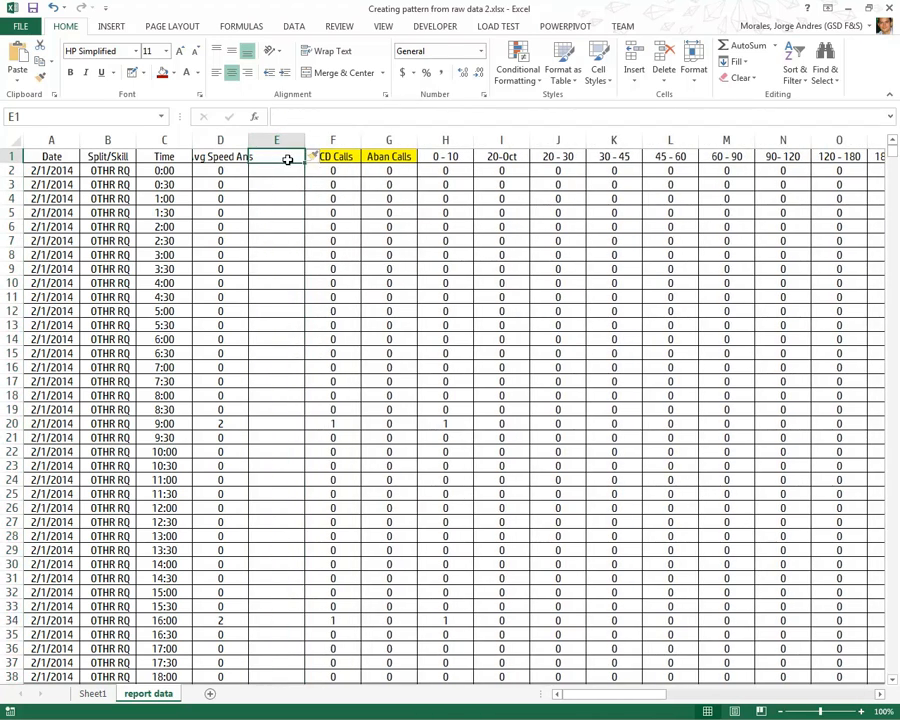
pyautogui.write('CAlls')
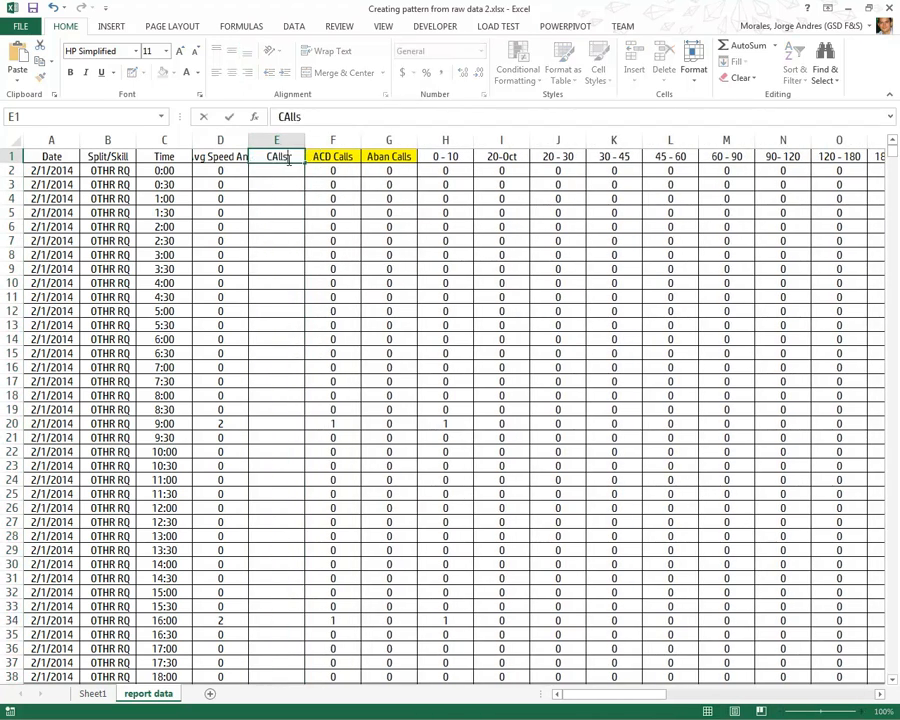
pyautogui.press('BackSpace')
pyautogui.press('BackSpace')
pyautogui.press('BackSpace')
pyautogui.press('BackSpace')
pyautogui.write('alls Offered')
pyautogui.click(290, 181)
pyautogui.moveTo(304, 141); pyautogui.dragTo(313, 141)
# - Enter =F2+G2 in cell E2 to add ACD and abandoned calls, and fill the formula down the whole Calls Offered column
pyautogui.click(293, 169)
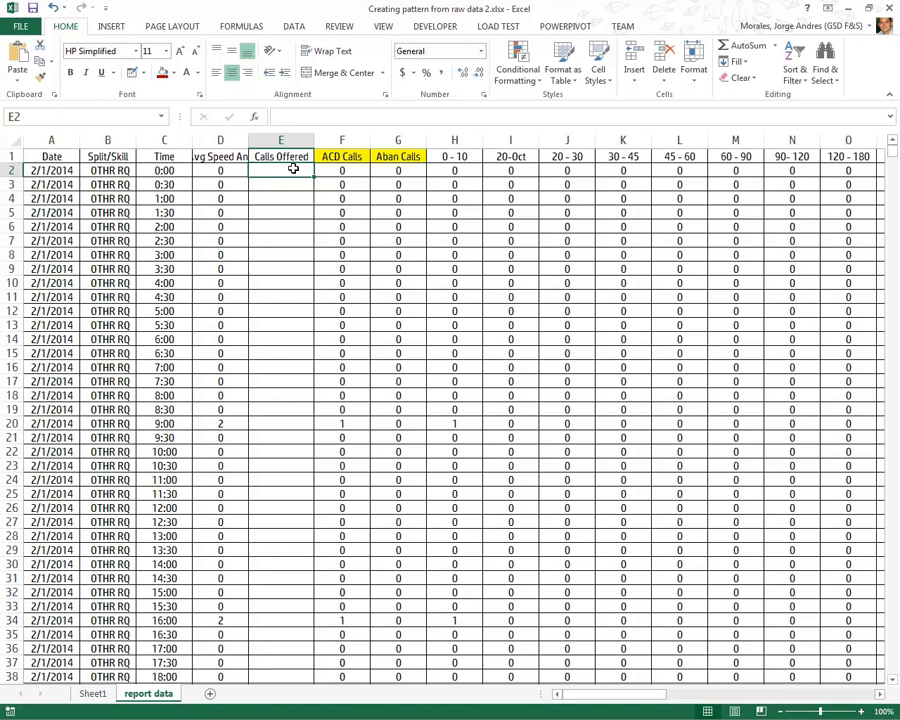
pyautogui.write('=')
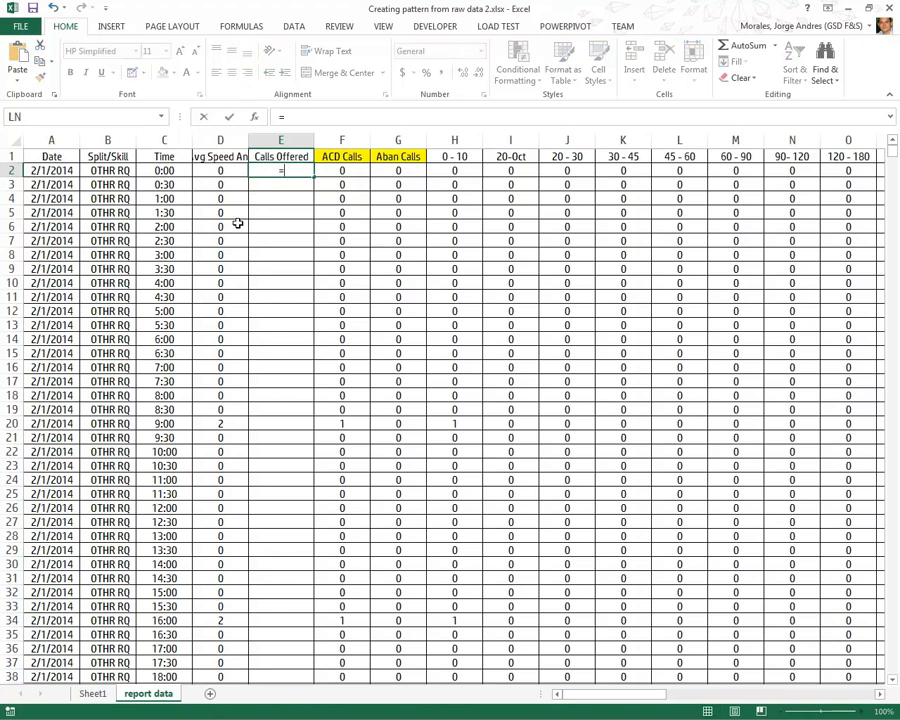
pyautogui.click(358, 172)
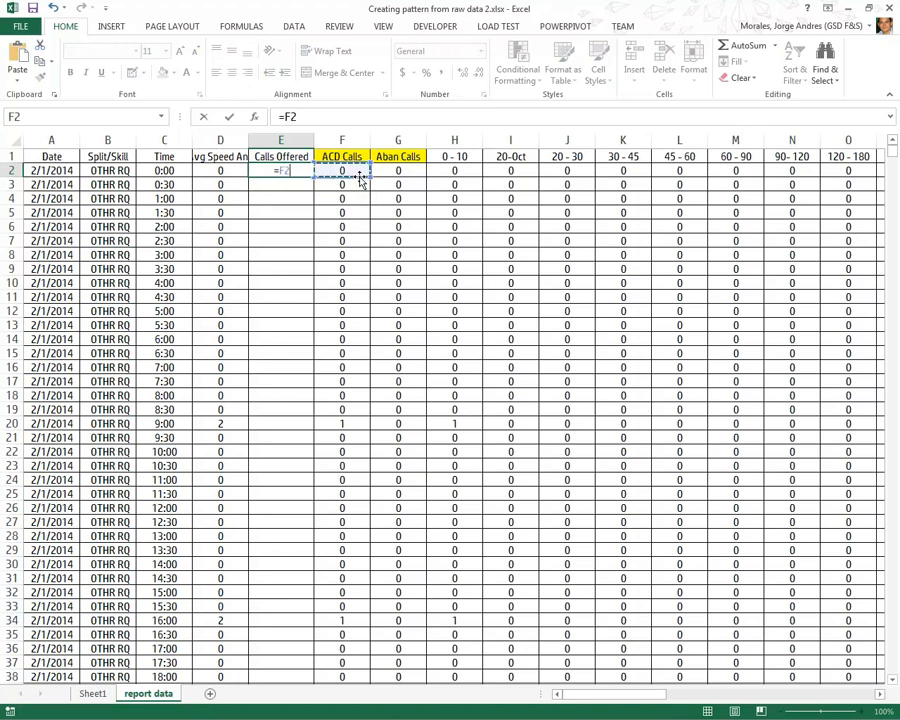
pyautogui.write('+')
pyautogui.click(416, 172)
pyautogui.press('Return')
pyautogui.click(301, 169)
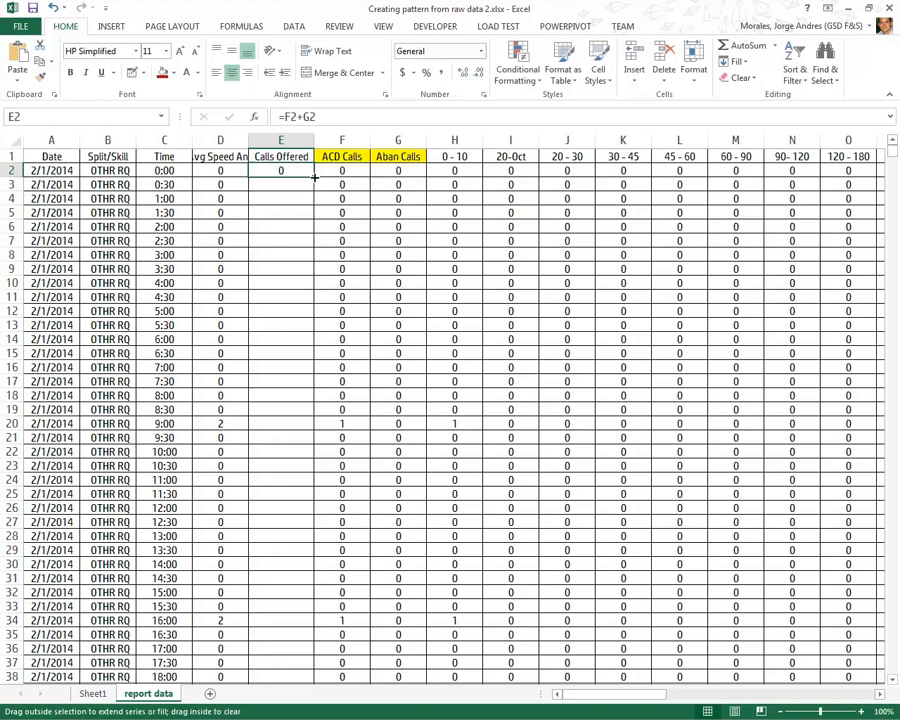
pyautogui.doubleClick(314, 177)
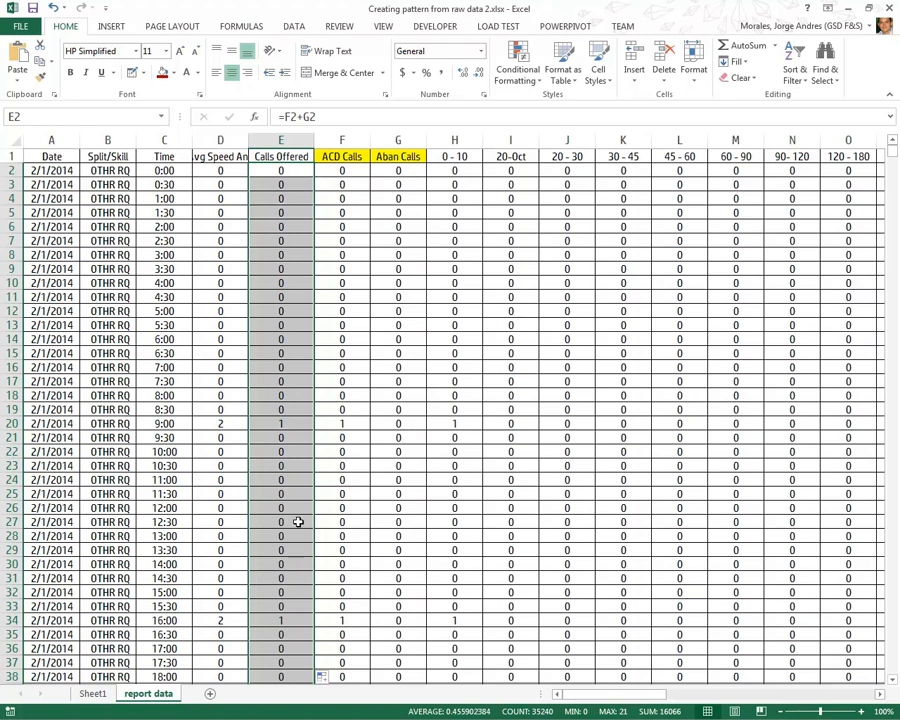
# - Format the Calls Offered header cell with a blue fill and white text
pyautogui.click(300, 160)
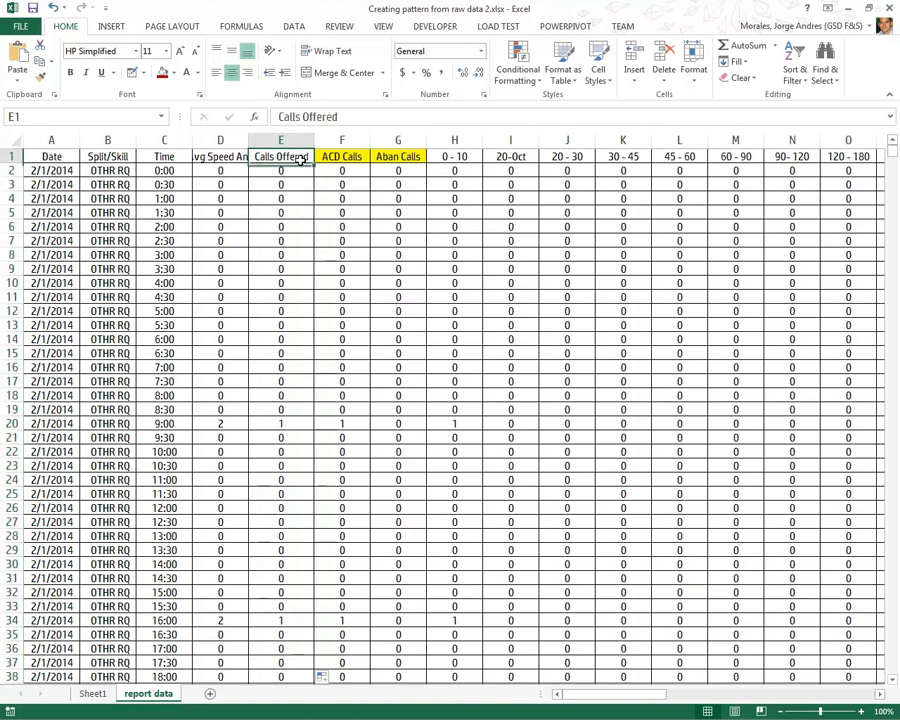
pyautogui.click(173, 74)
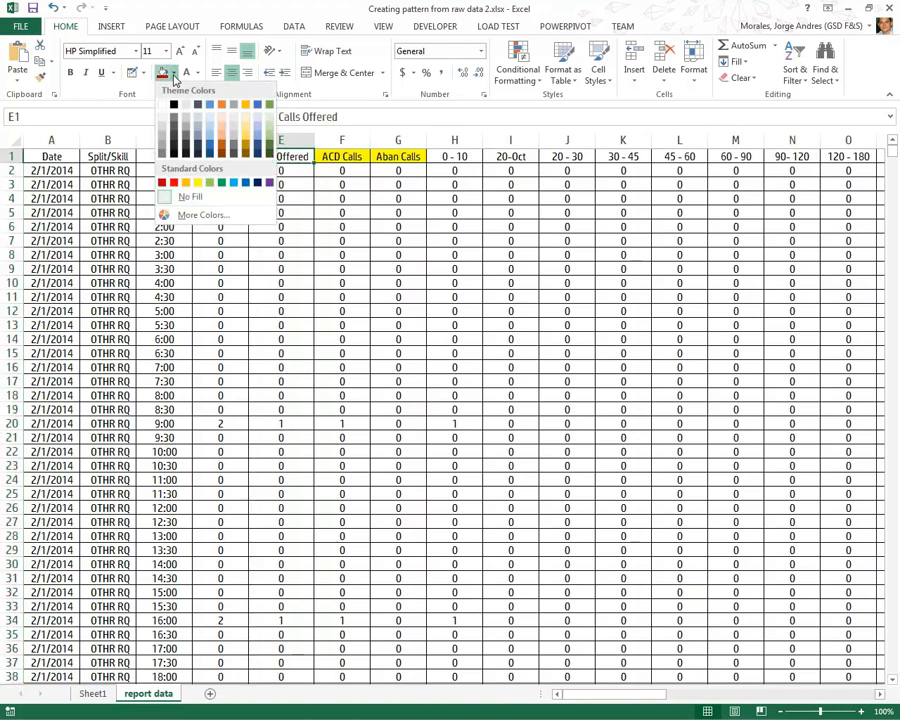
pyautogui.click(210, 112)
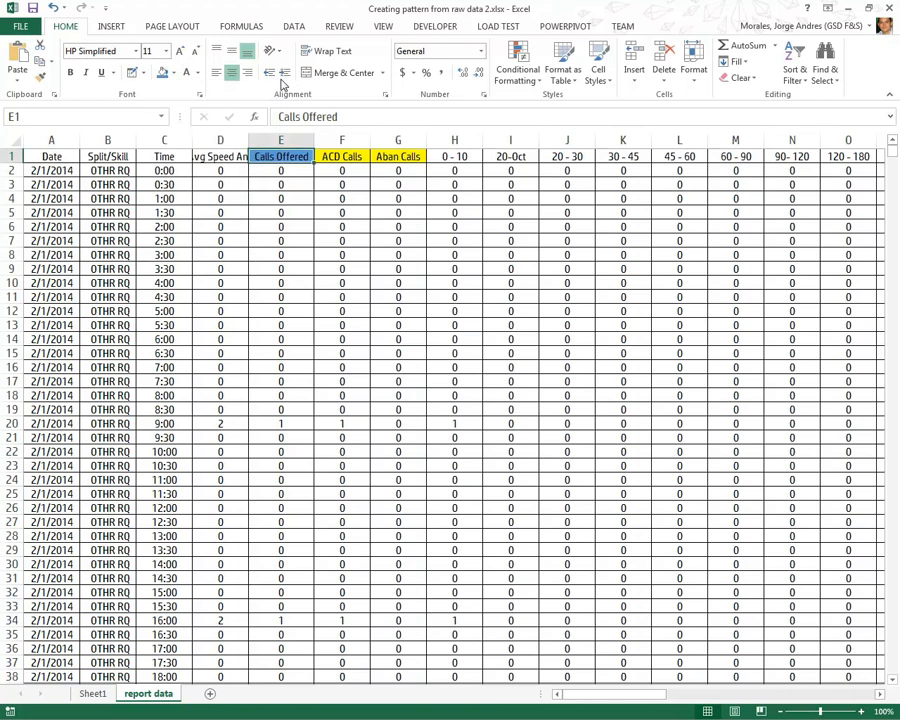
pyautogui.click(188, 74)
# - Insert a column between Date and Split/Skill and title it "Week"
pyautogui.click(108, 140)
pyautogui.rightClick(108, 140)
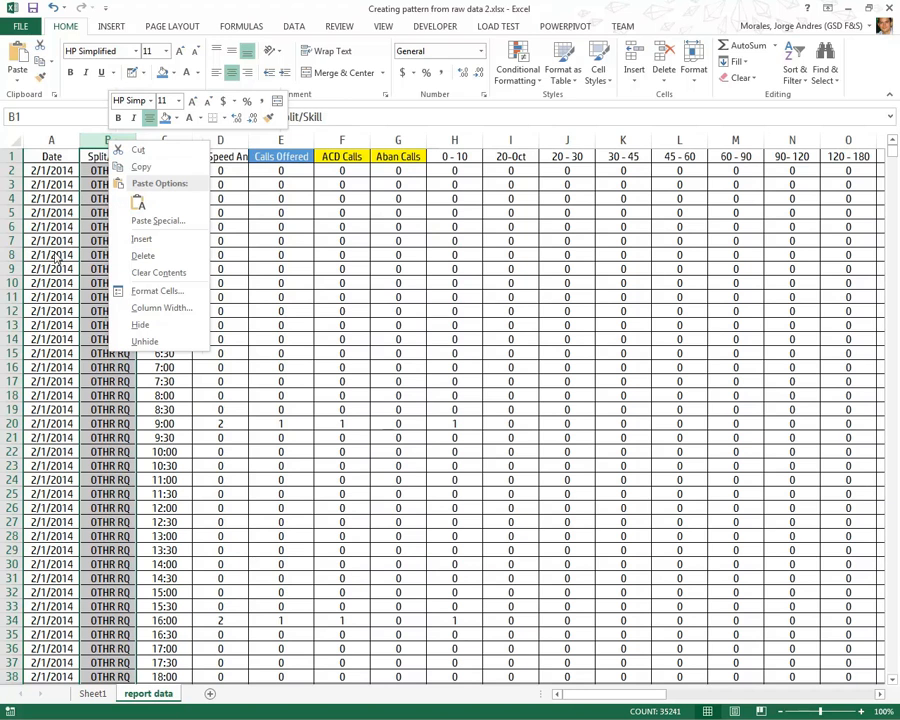
pyautogui.click(146, 241)
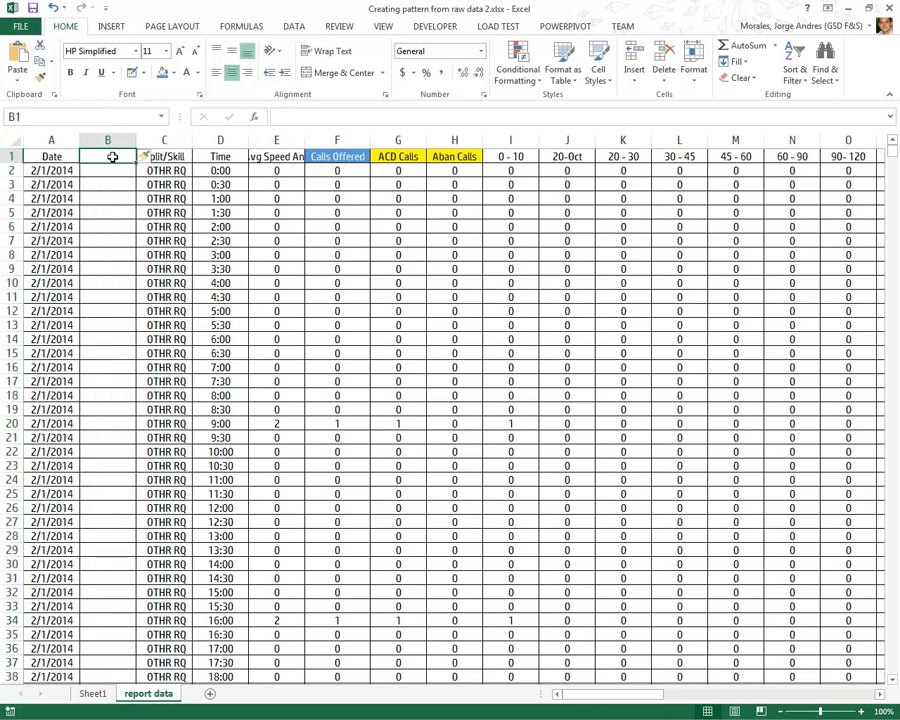
pyautogui.doubleClick(113, 157)
pyautogui.write('eek')
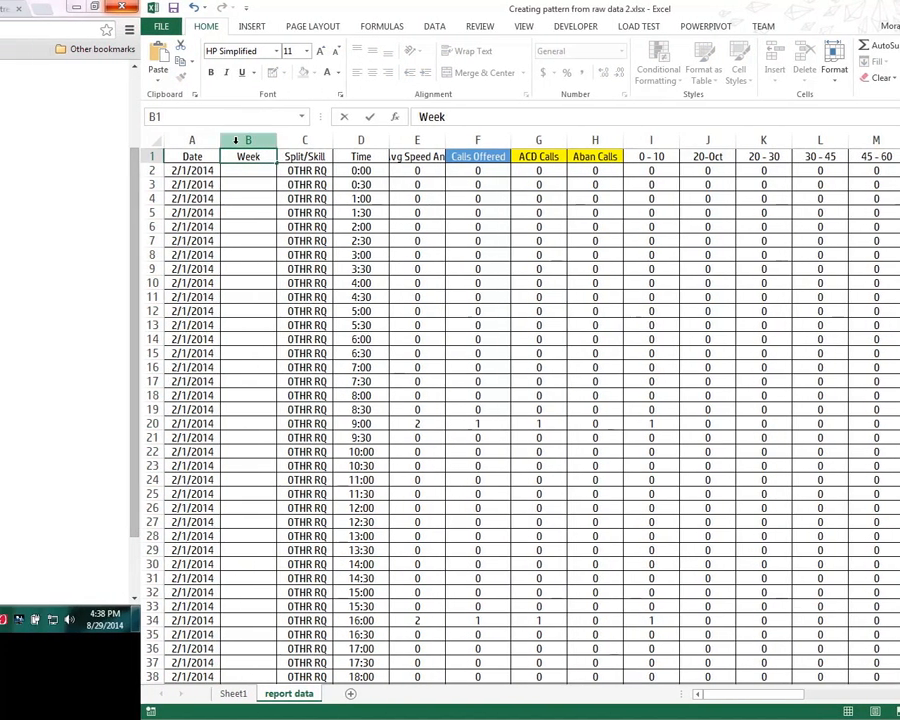
# - Insert a column between Date and Week and title it "Month"
pyautogui.click(104, 140)
pyautogui.rightClick(405, 140)
pyautogui.click(438, 235)
pyautogui.click(632, 157)
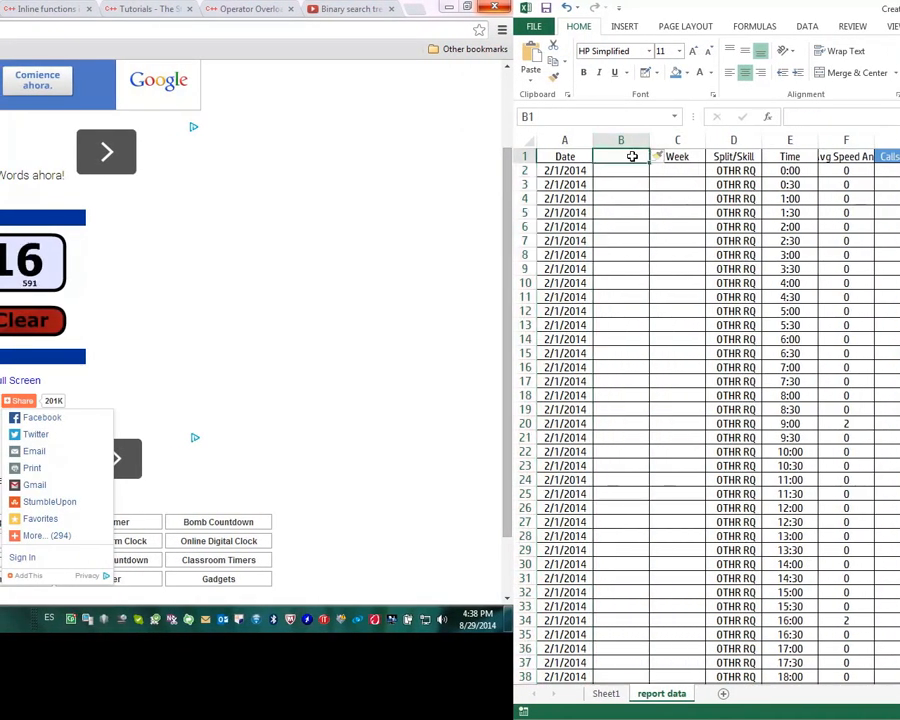
pyautogui.write('Month')
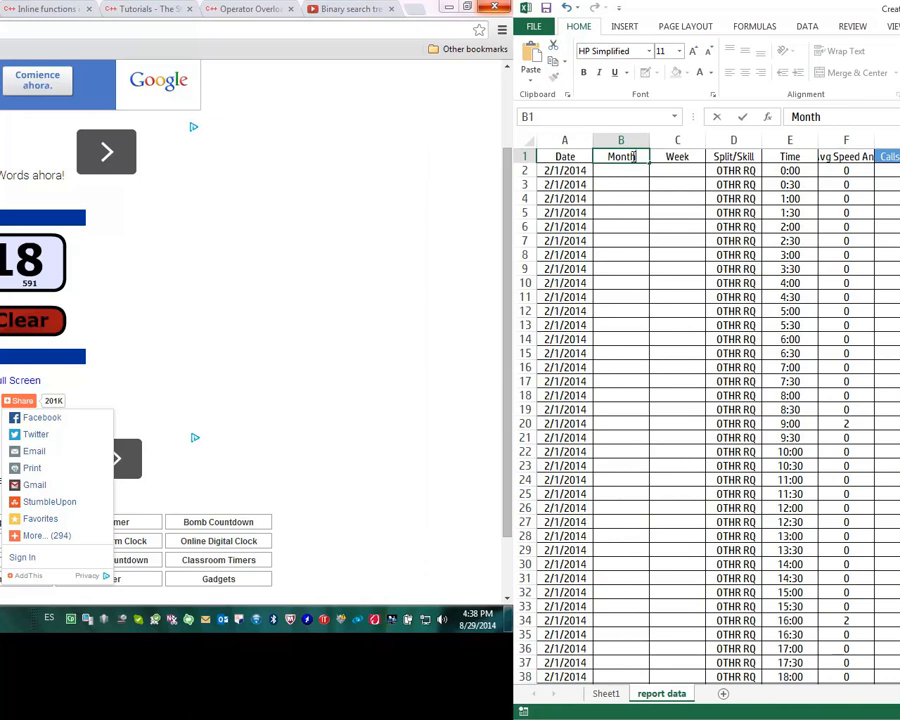
pyautogui.click(655, 201)
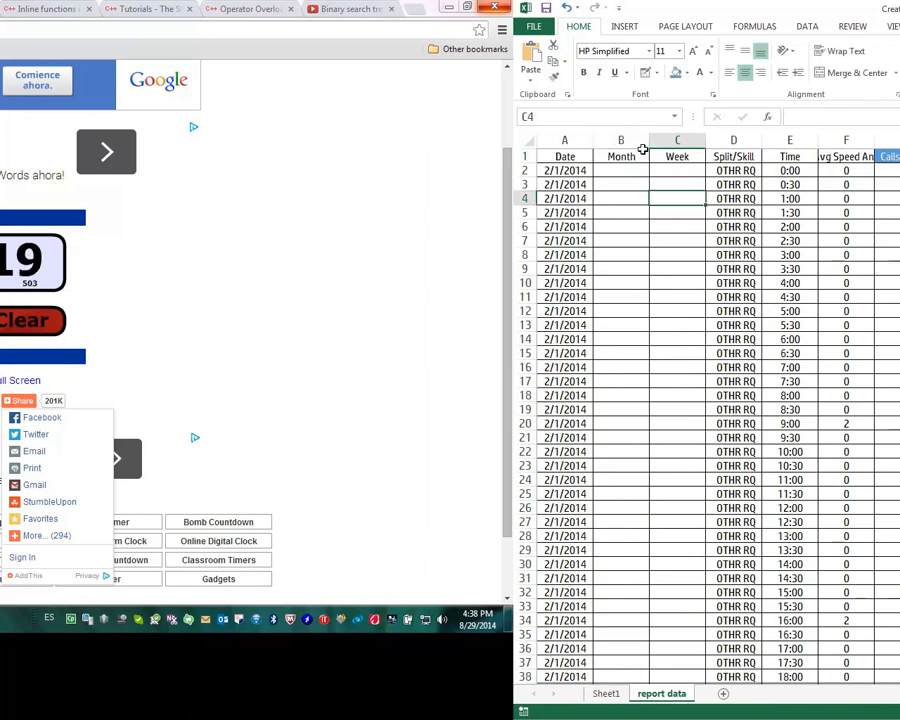
# - Insert a column between Week and Split/Skill and title it "DOW"
pyautogui.click(733, 143)
pyautogui.rightClick(733, 143)
pyautogui.click(766, 238)
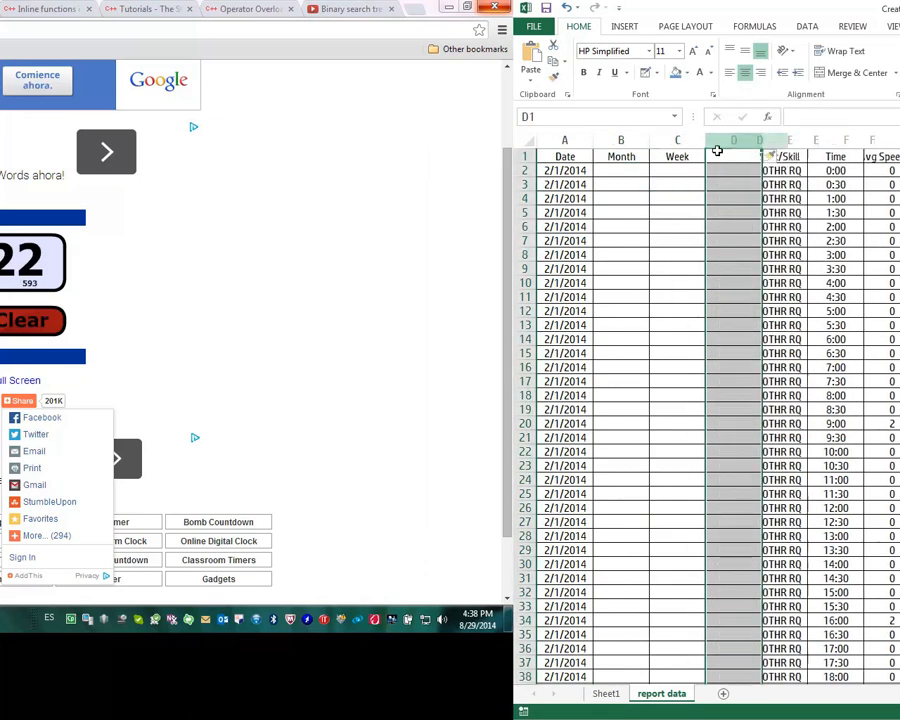
pyautogui.click(721, 157)
pyautogui.write('DOW')
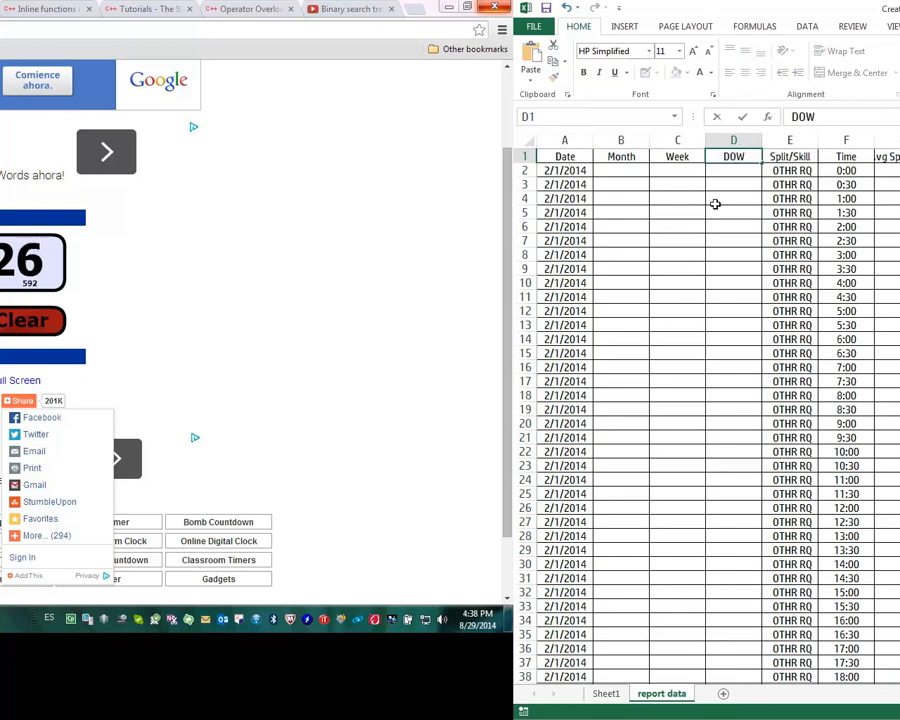
pyautogui.click(737, 171)
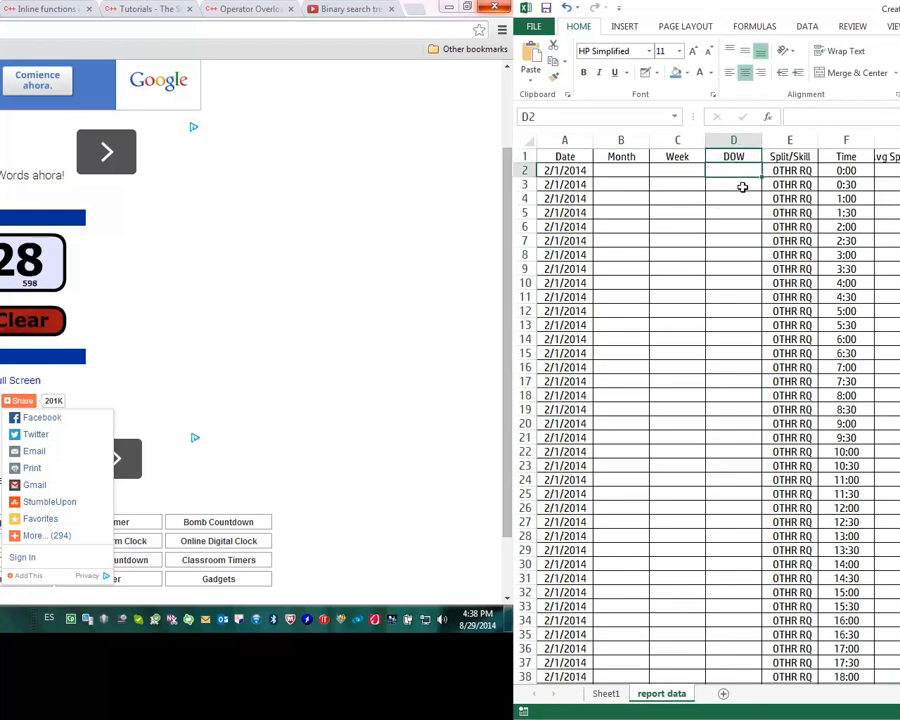
pyautogui.click(631, 169)
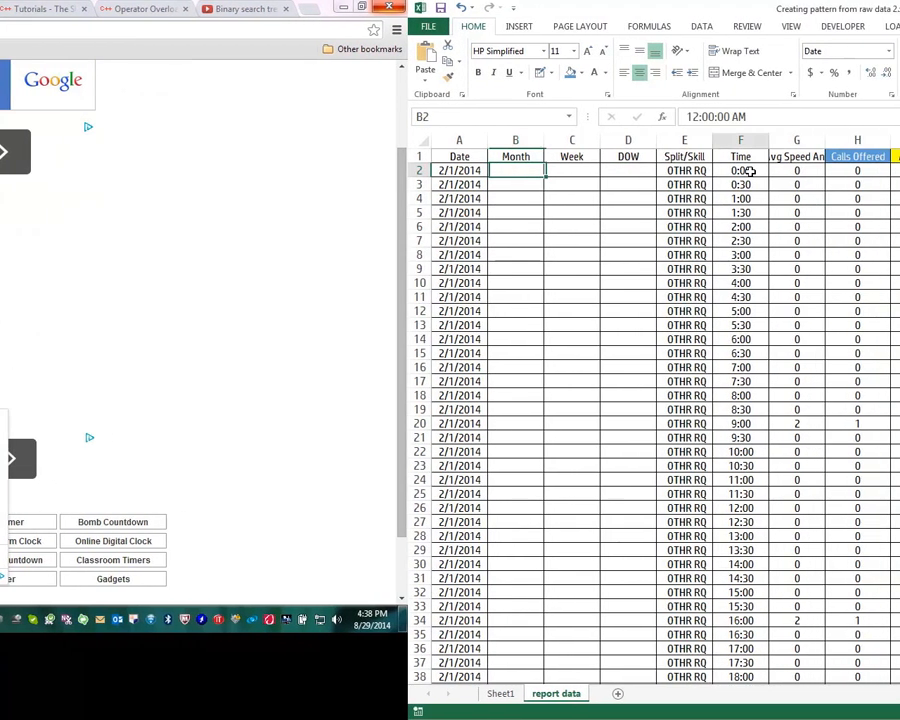
pyautogui.click(854, 171)
pyautogui.click(852, 185)
pyautogui.click(584, 199)
pyautogui.click(584, 226)
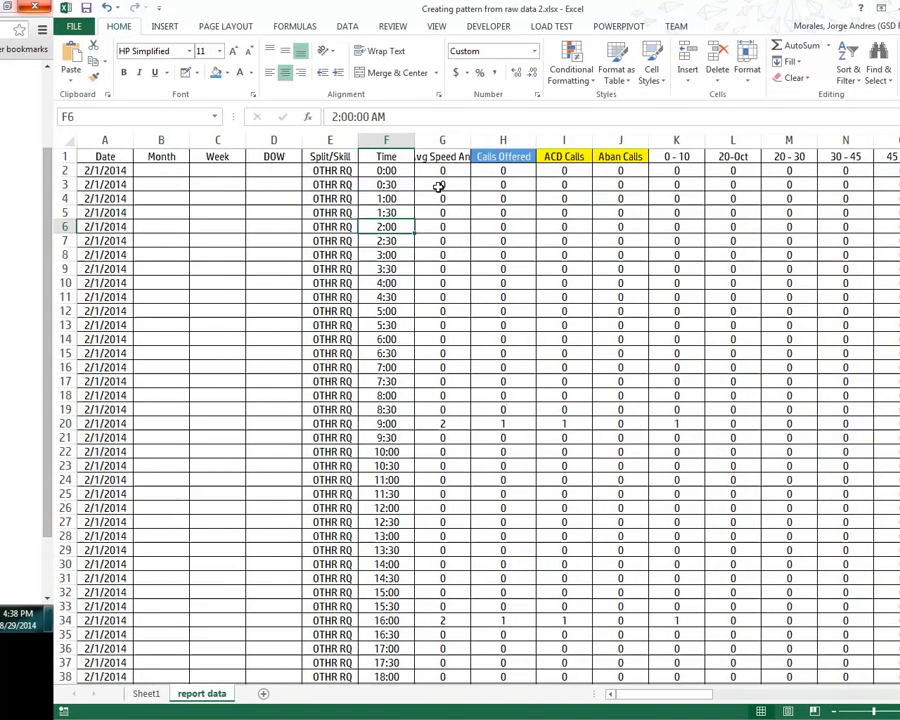
# - Enter =TEXT(A2,"mmm") in B2 to derive the abbreviated month name from the date
pyautogui.click(169, 172)
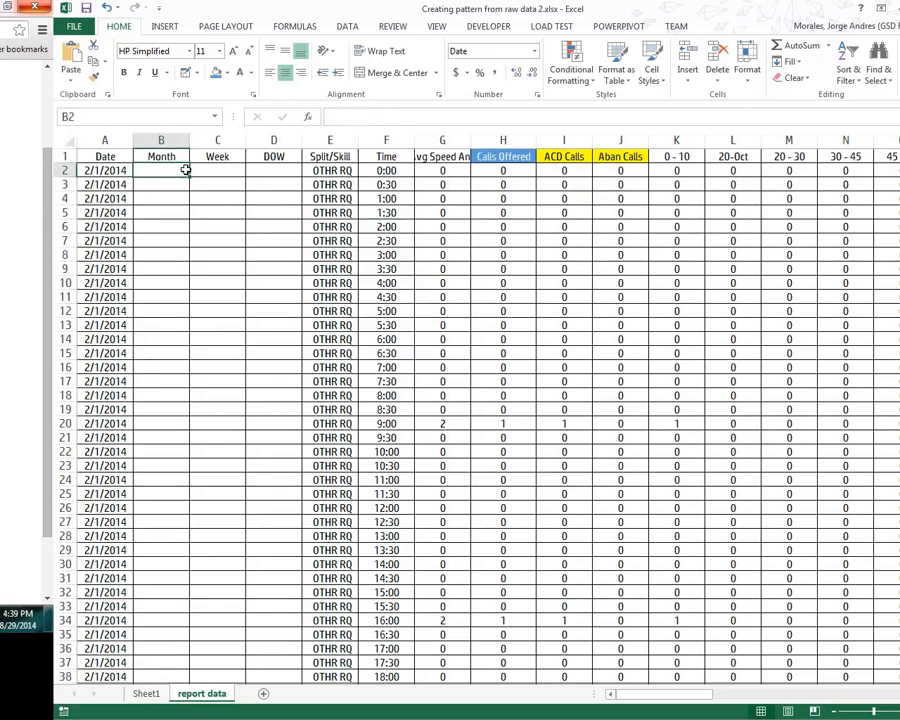
pyautogui.write('=')
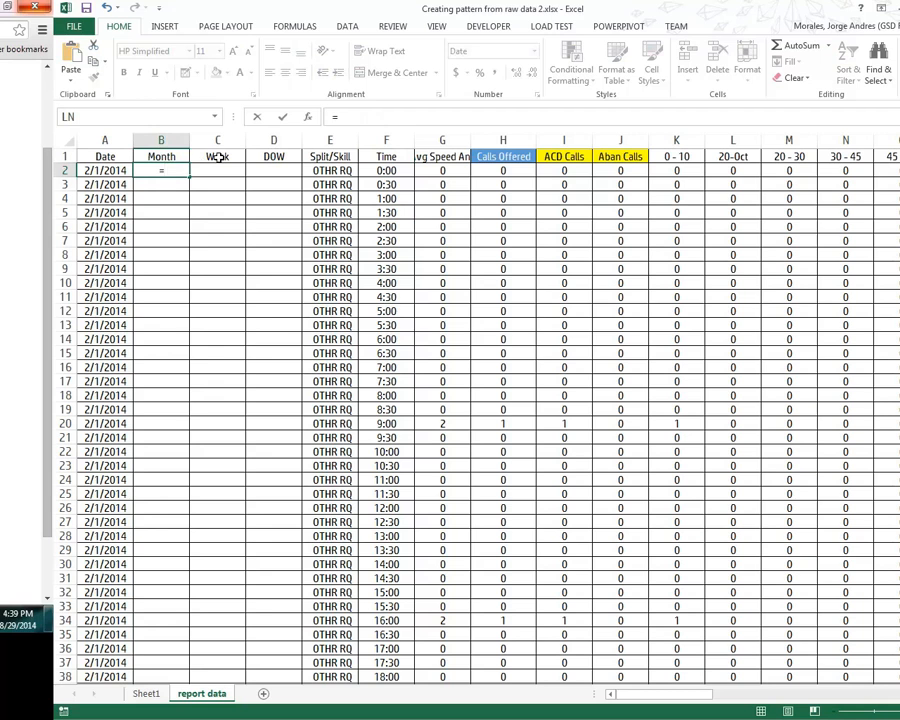
pyautogui.write('text')
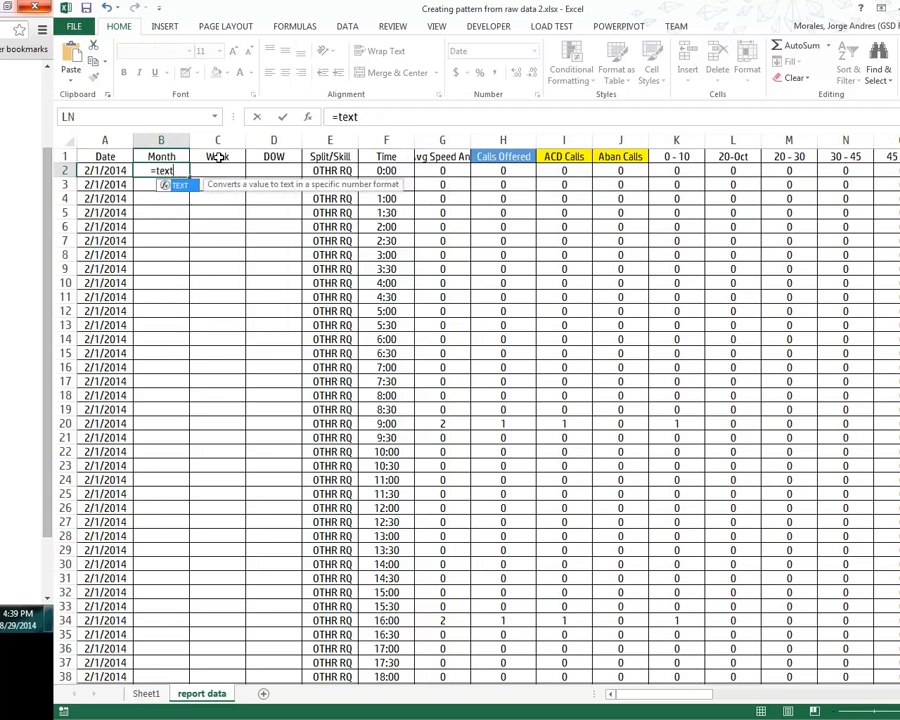
pyautogui.write('(')
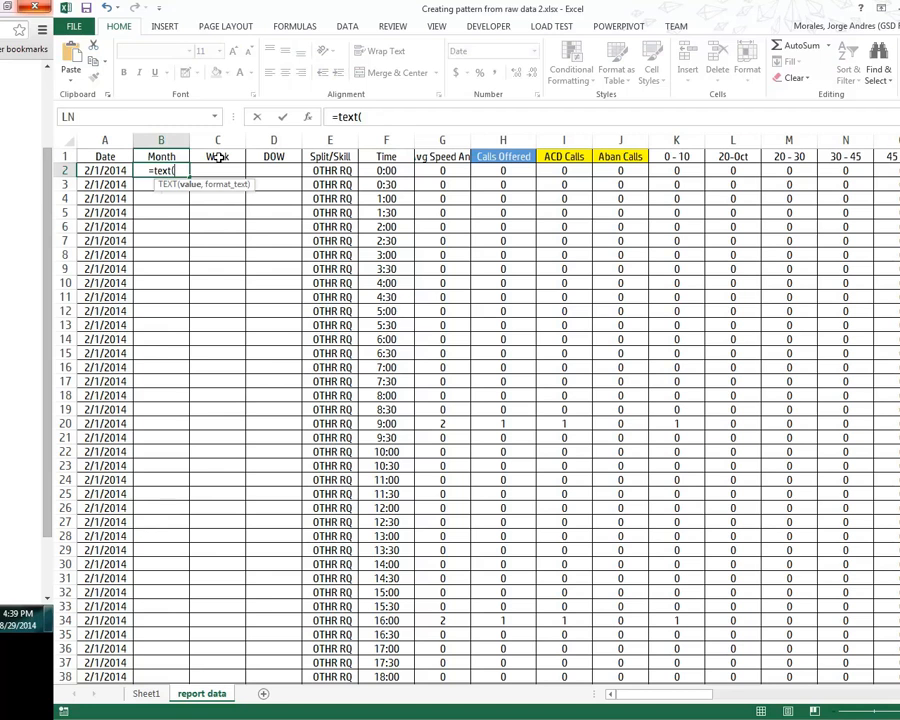
pyautogui.click(104, 171)
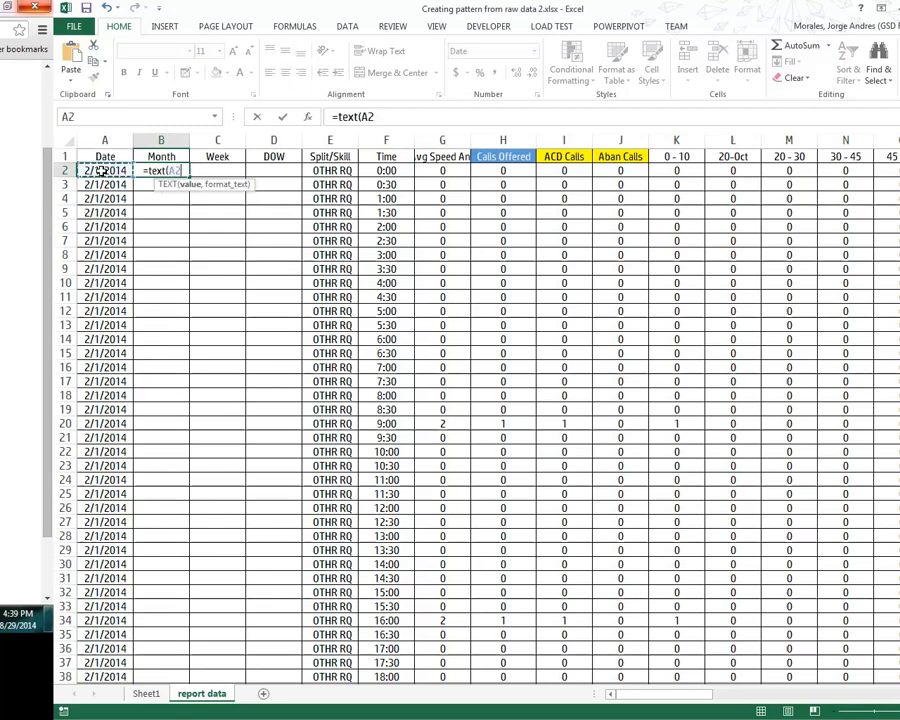
pyautogui.write(',')
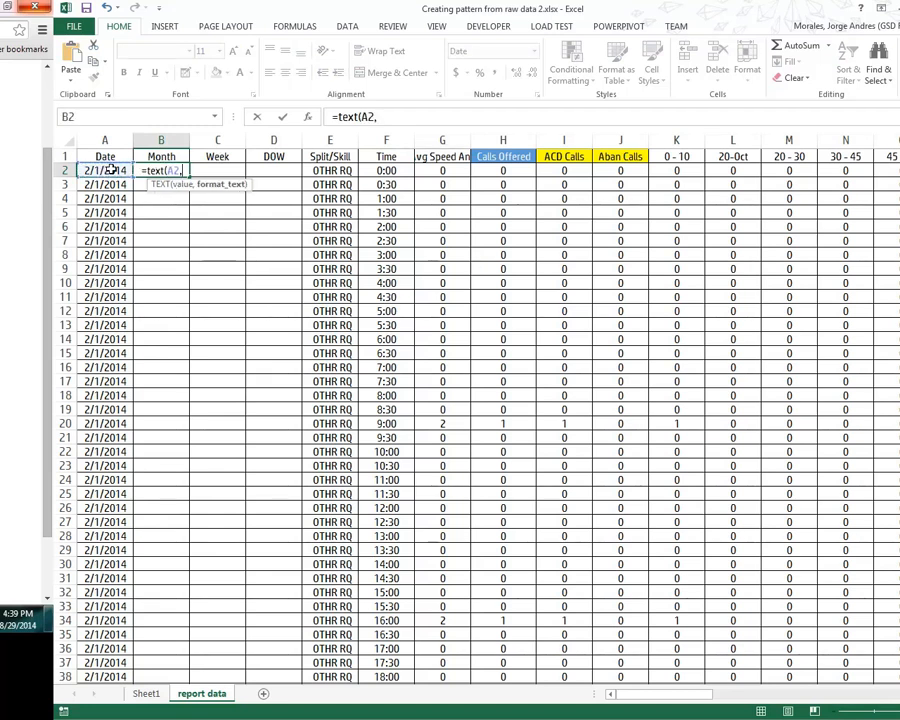
pyautogui.write('"')
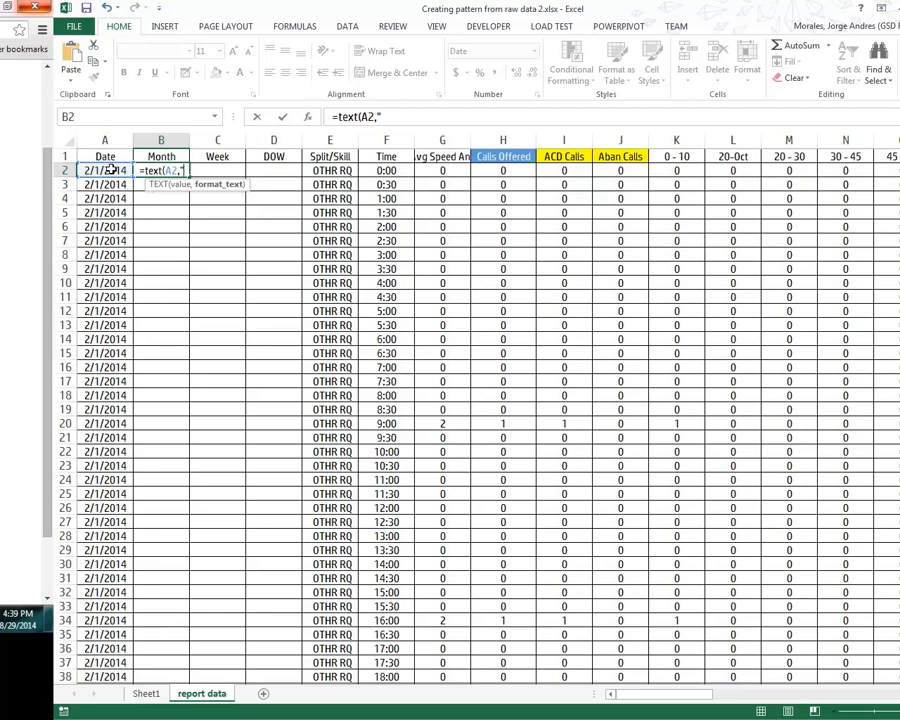
pyautogui.write('mmm')
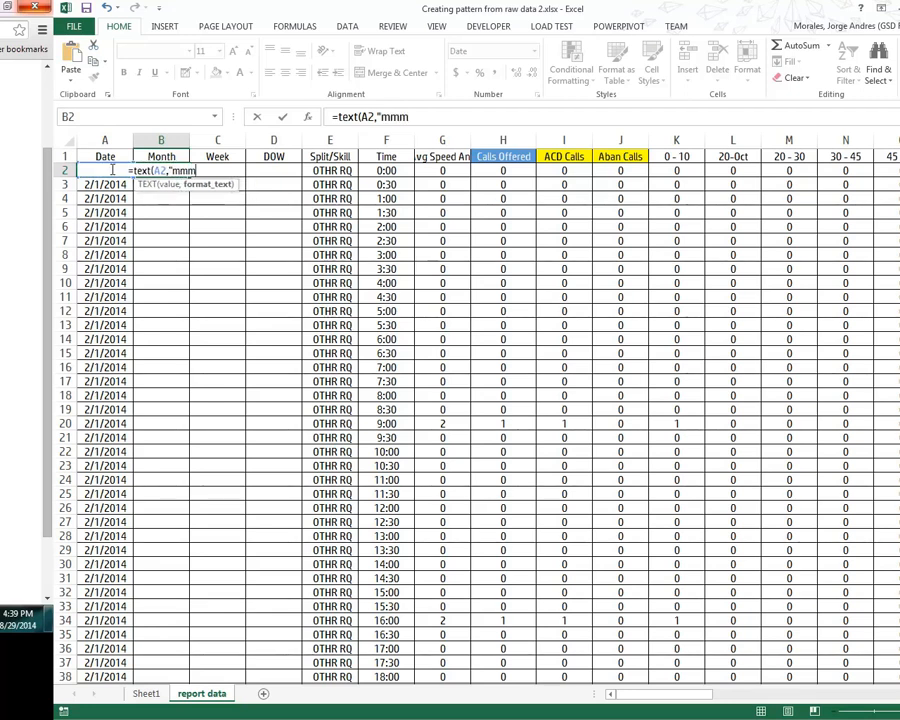
pyautogui.write('")')
pyautogui.press('Return')
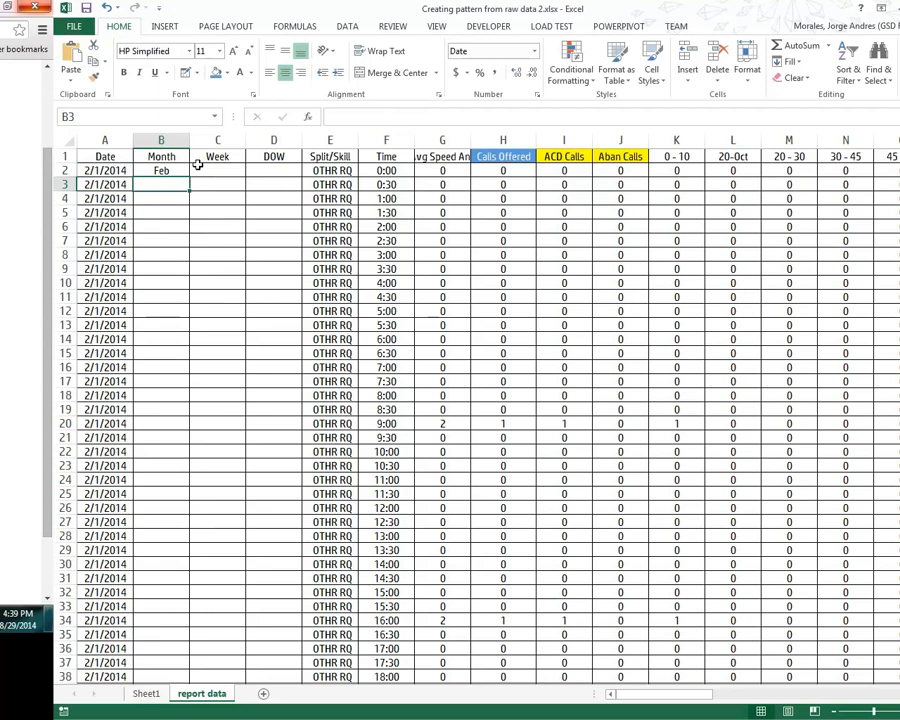
# - Change the format code in the B2 Month formula to "mmmm" for the full month name
pyautogui.click(160, 170)
pyautogui.doubleClick(178, 170)
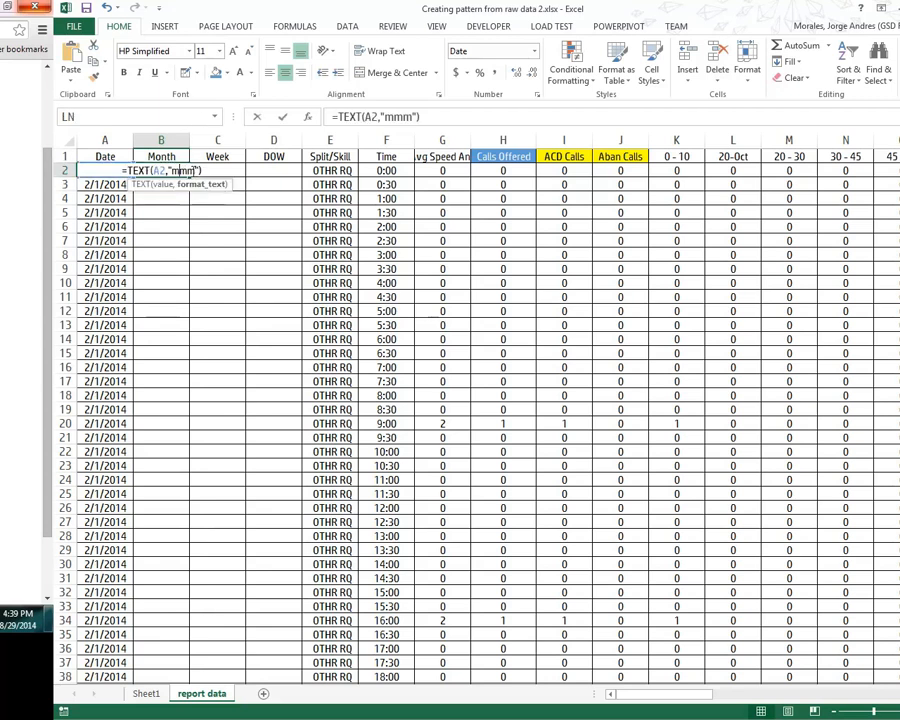
pyautogui.write('m')
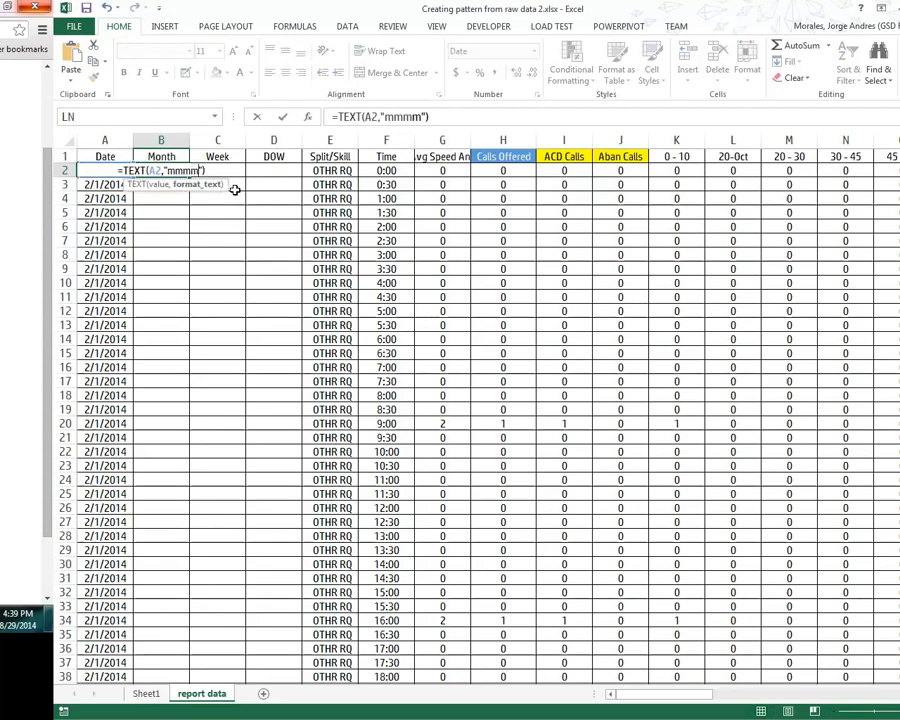
pyautogui.press('Return')
pyautogui.click(178, 171)
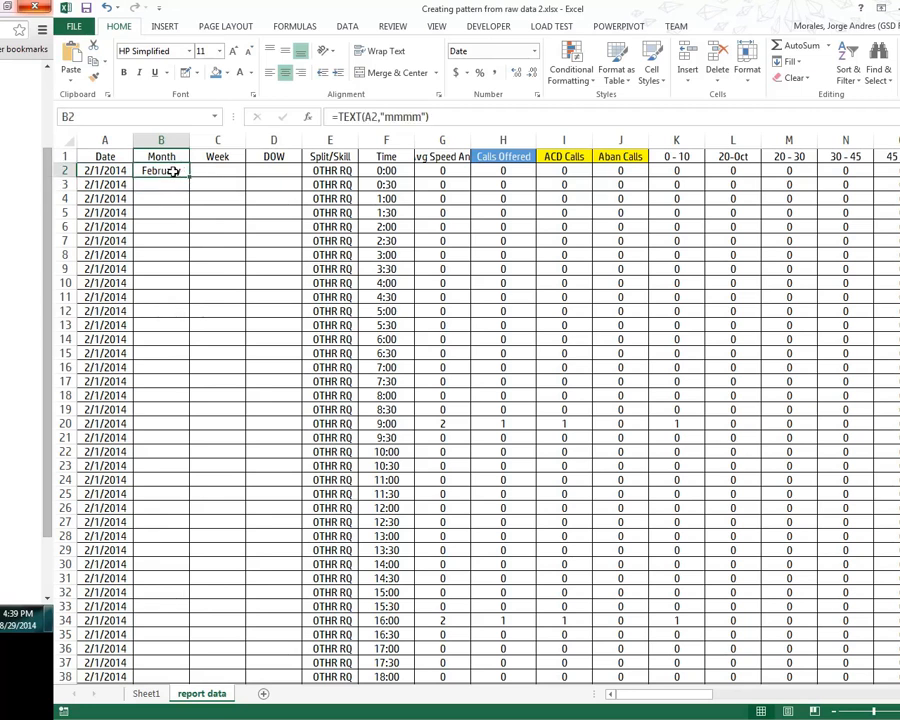
# - Enter =TEXT(A2,"dddd") in D2 to derive the full weekday name from the date
pyautogui.click(273, 171)
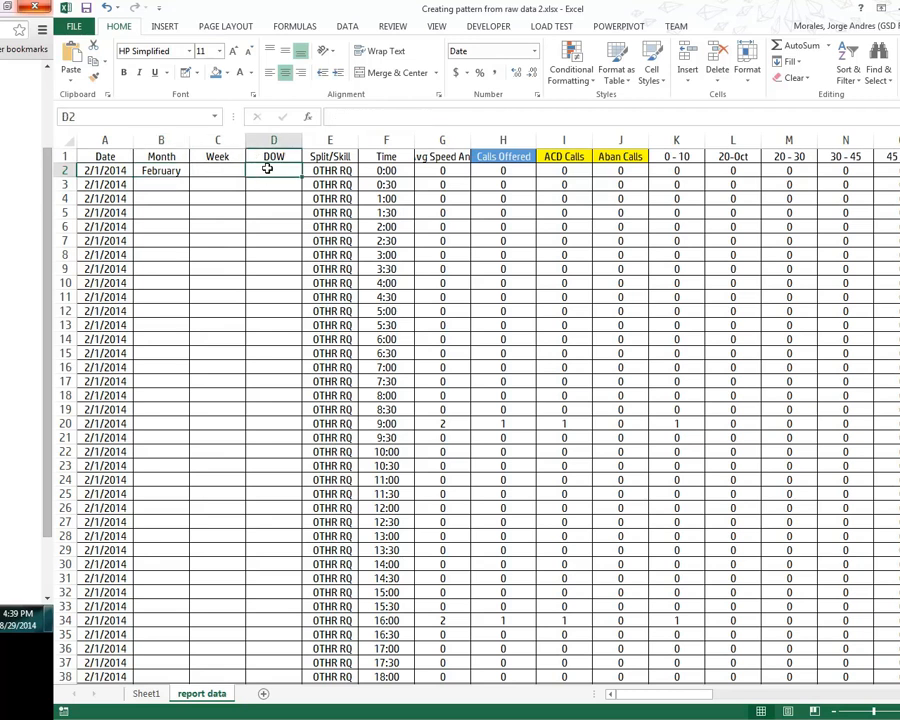
pyautogui.write('=')
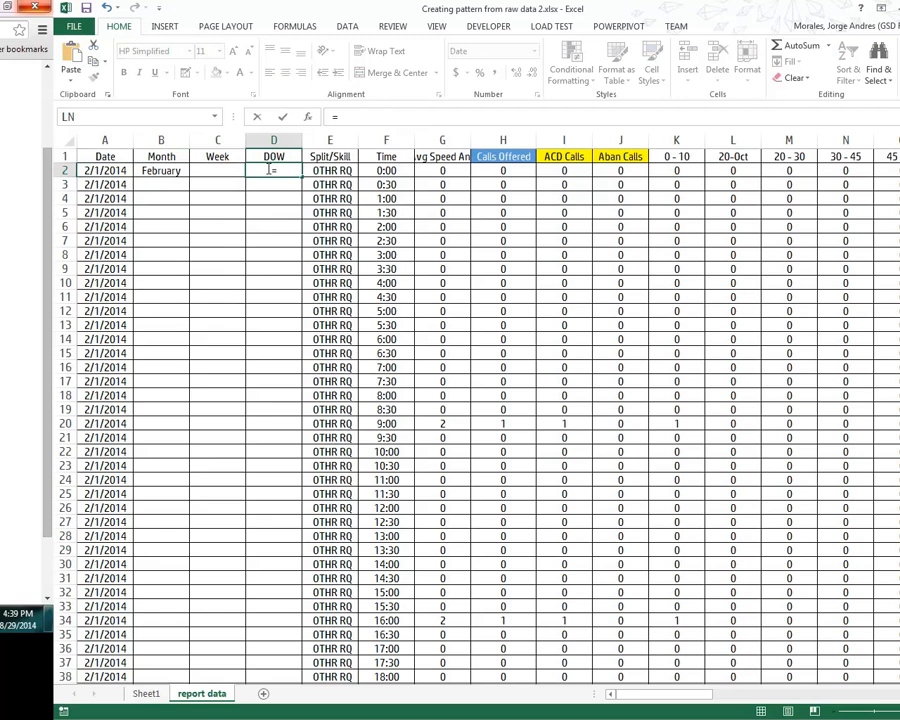
pyautogui.write('tex')
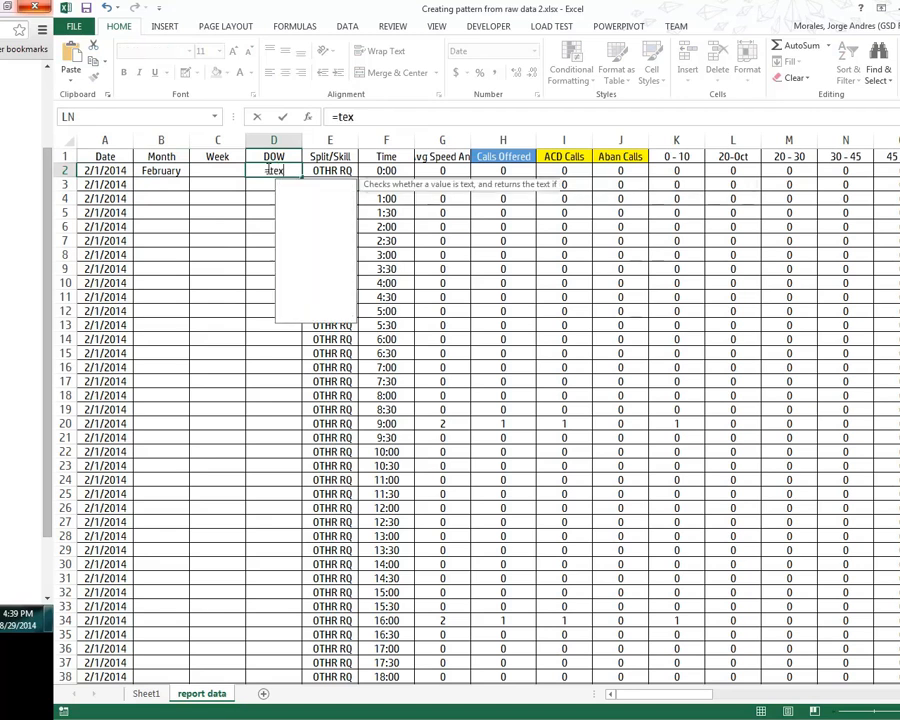
pyautogui.write('t(')
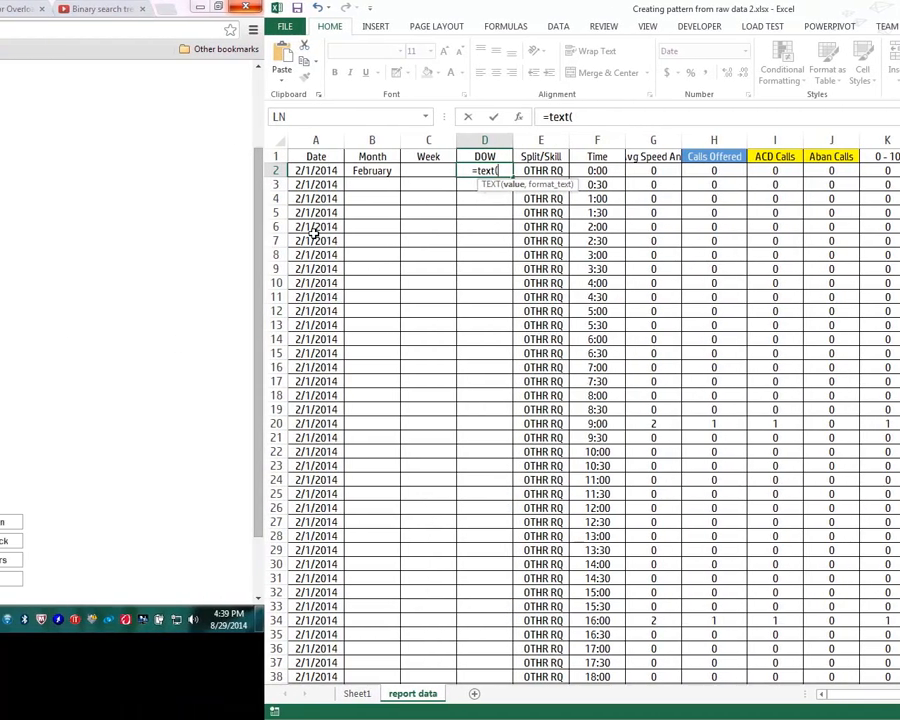
pyautogui.click(418, 168)
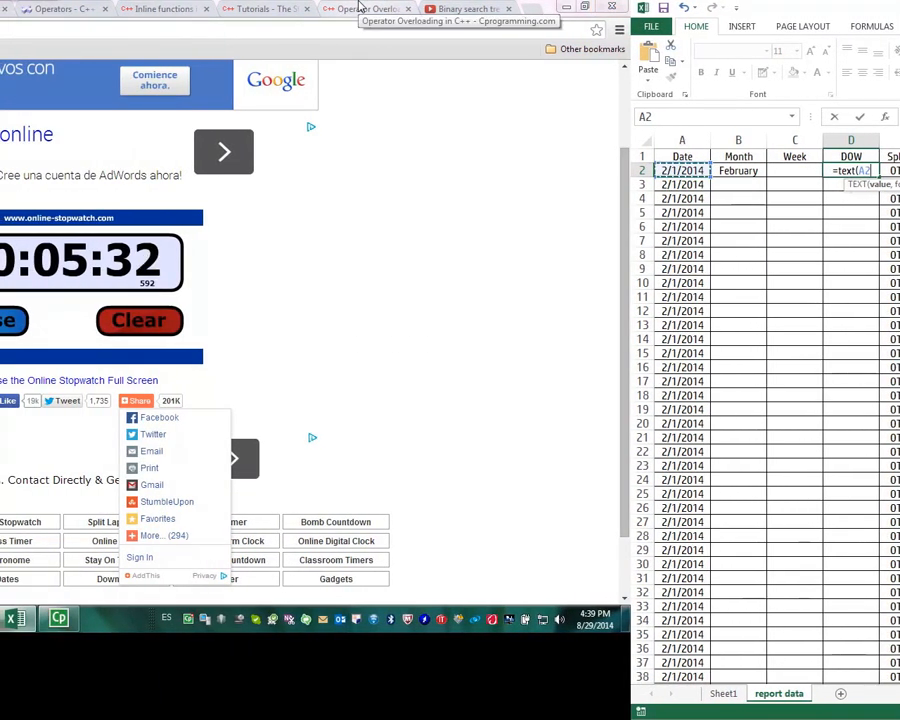
pyautogui.write(',')
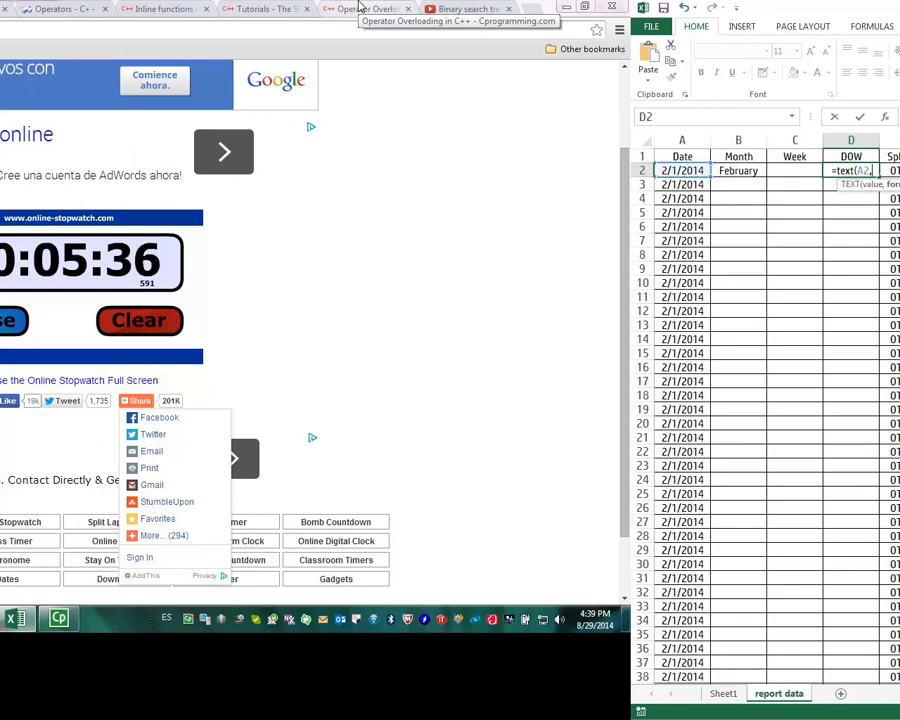
pyautogui.write('"')
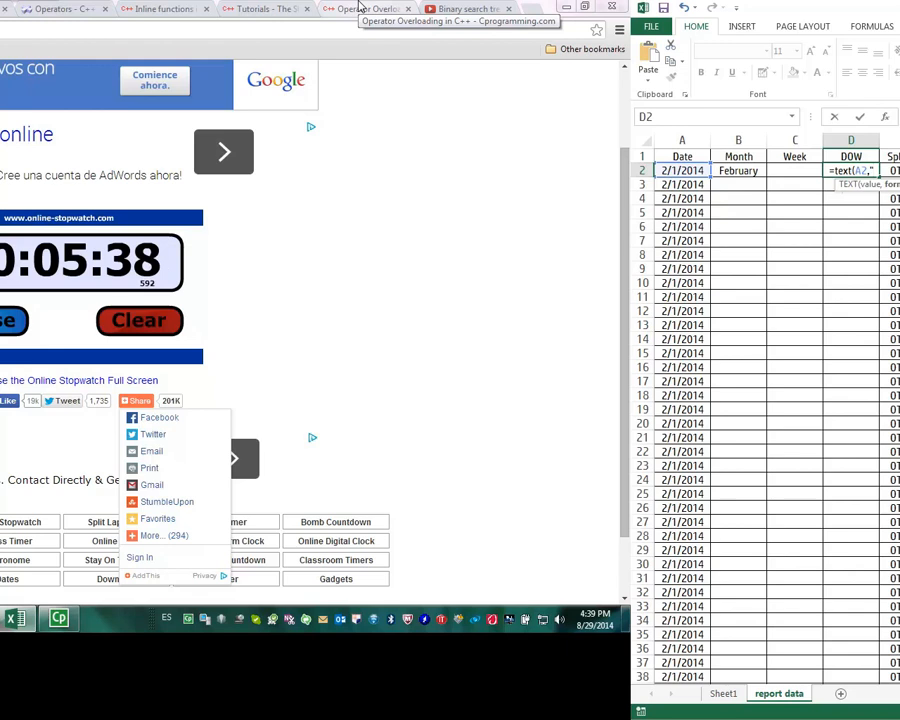
pyautogui.write('dddd')
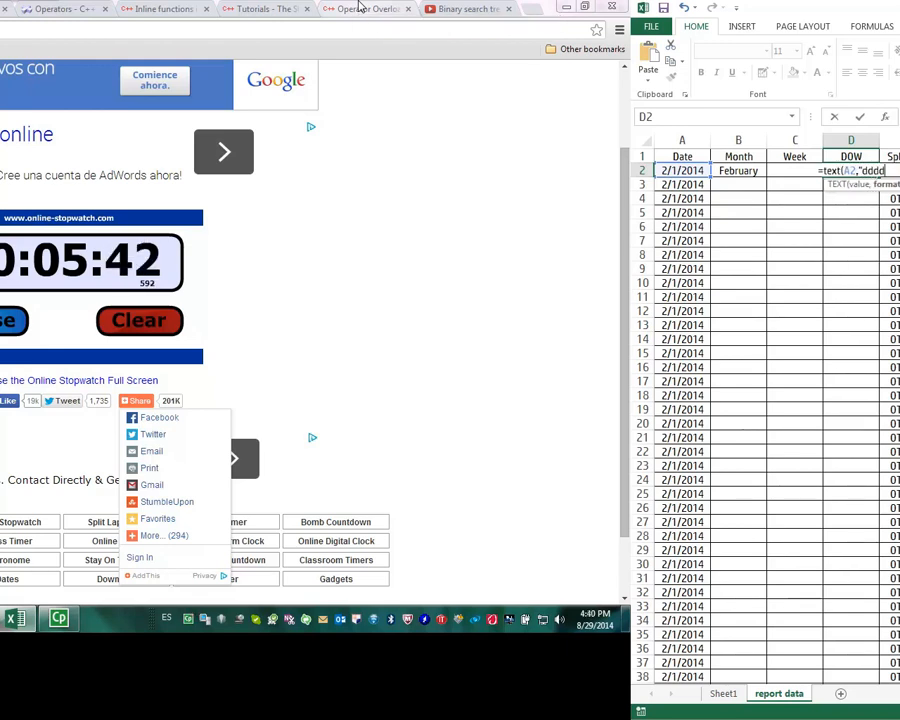
pyautogui.write('")')
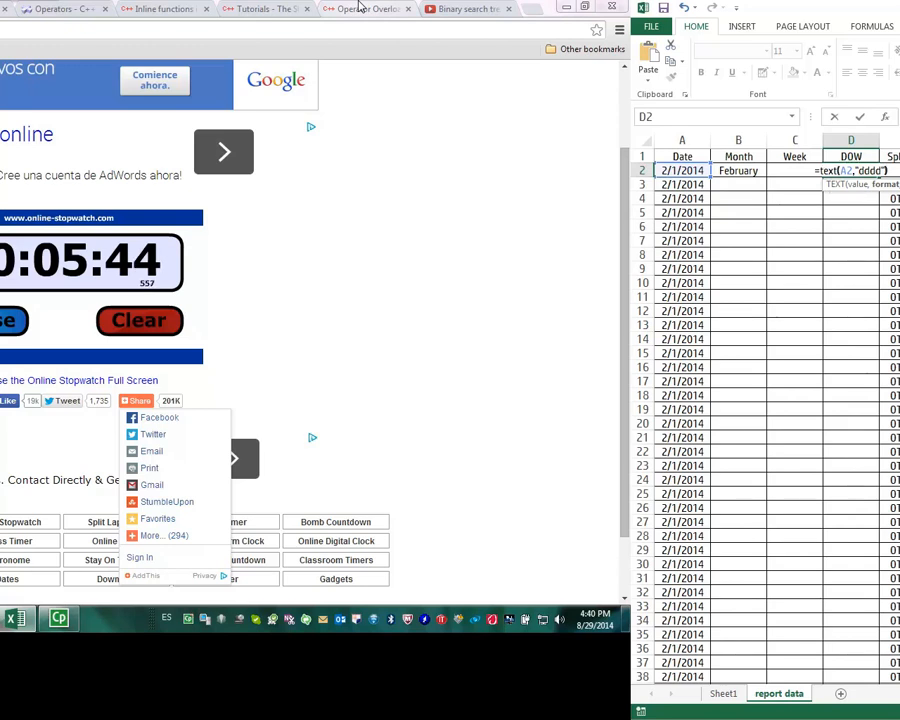
pyautogui.press('Return')
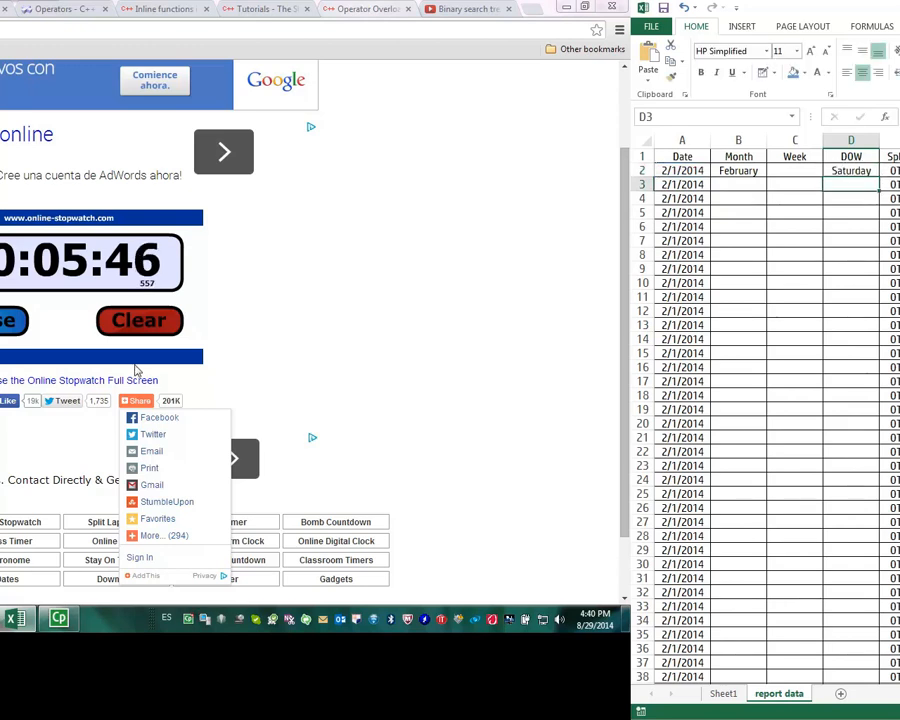
pyautogui.click(744, 170)
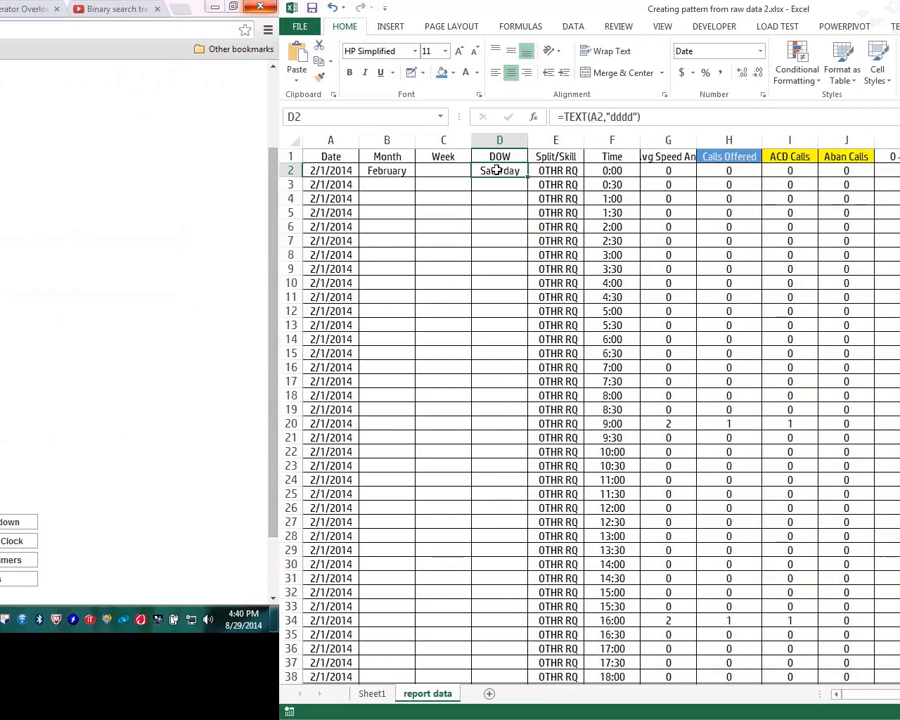
pyautogui.click(506, 172)
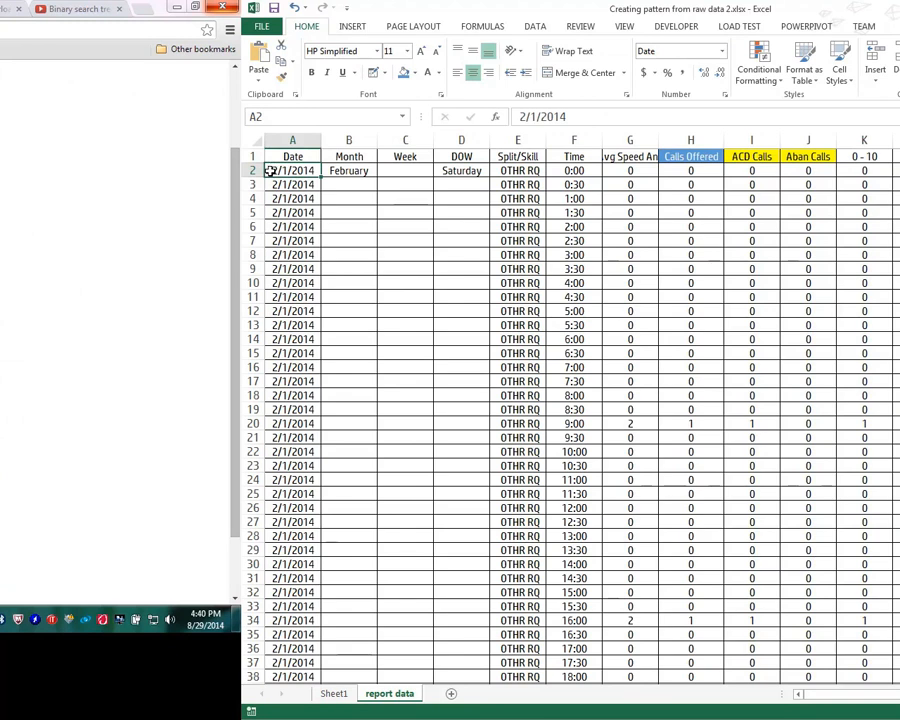
# - Enter =WEEKNUM(A2) in C2 to derive the week number from the date
pyautogui.click(406, 170)
pyautogui.write('=')
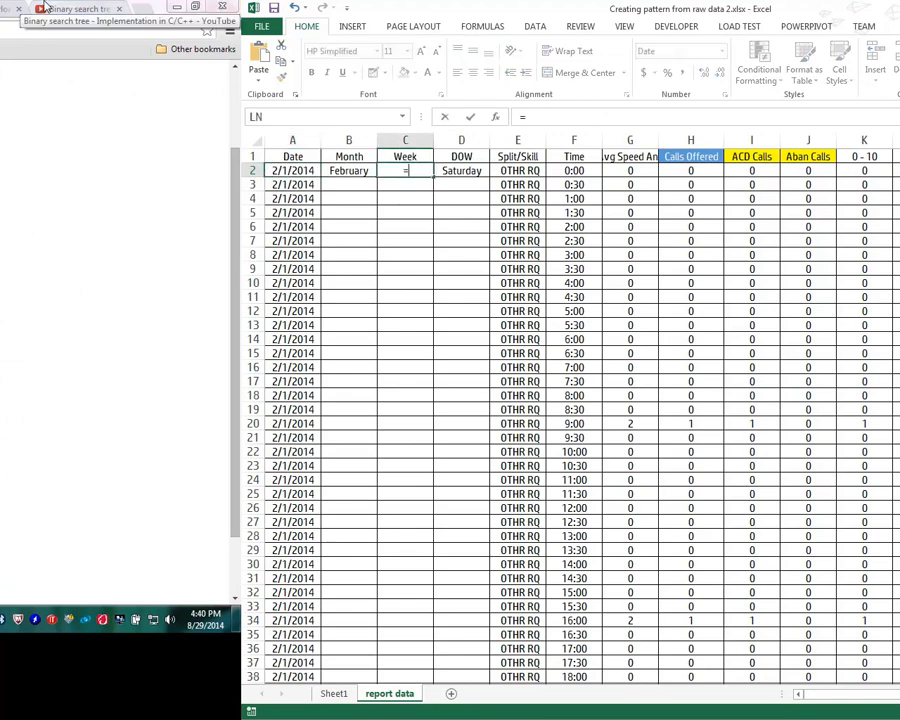
pyautogui.write('week')
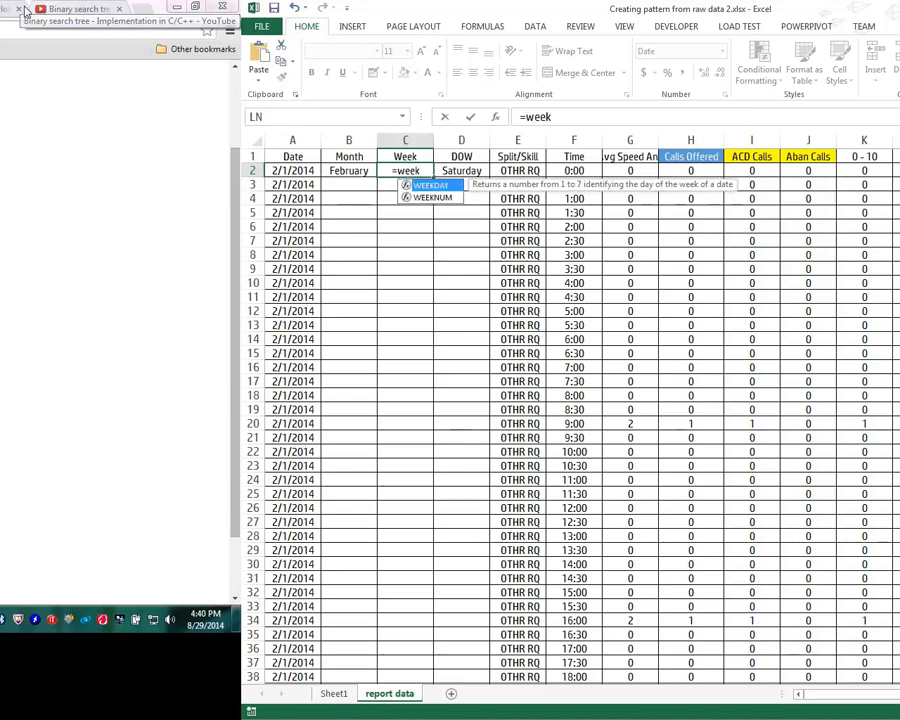
pyautogui.click(433, 199)
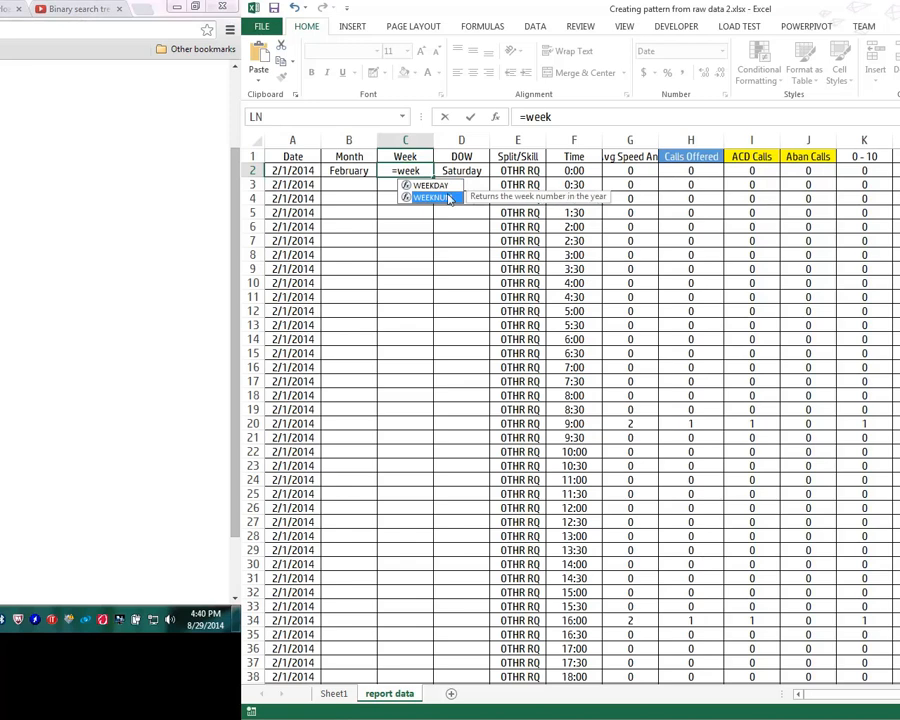
pyautogui.doubleClick(432, 198)
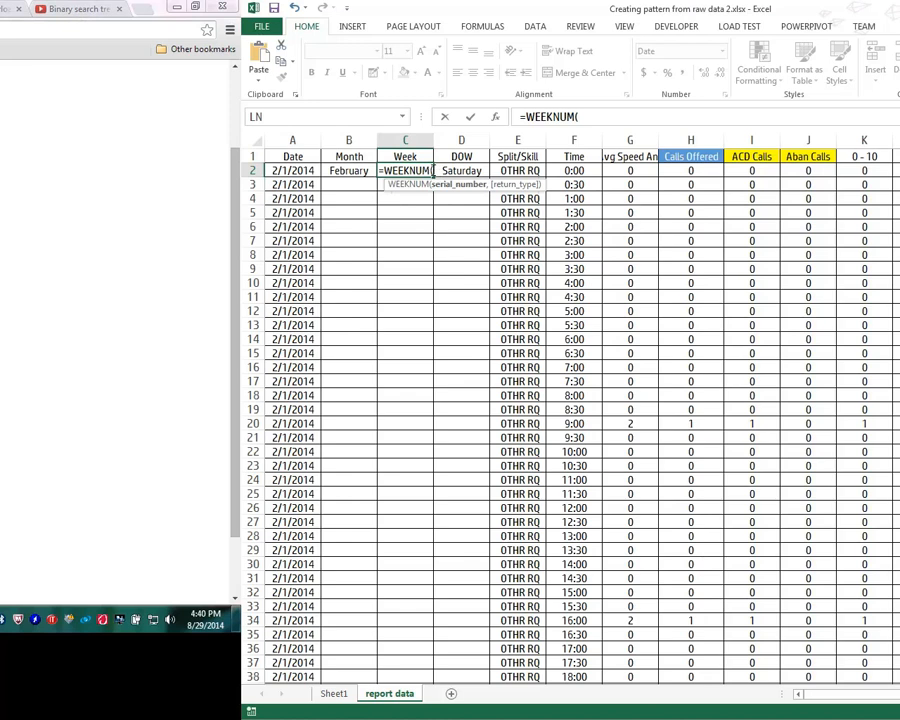
pyautogui.click(289, 166)
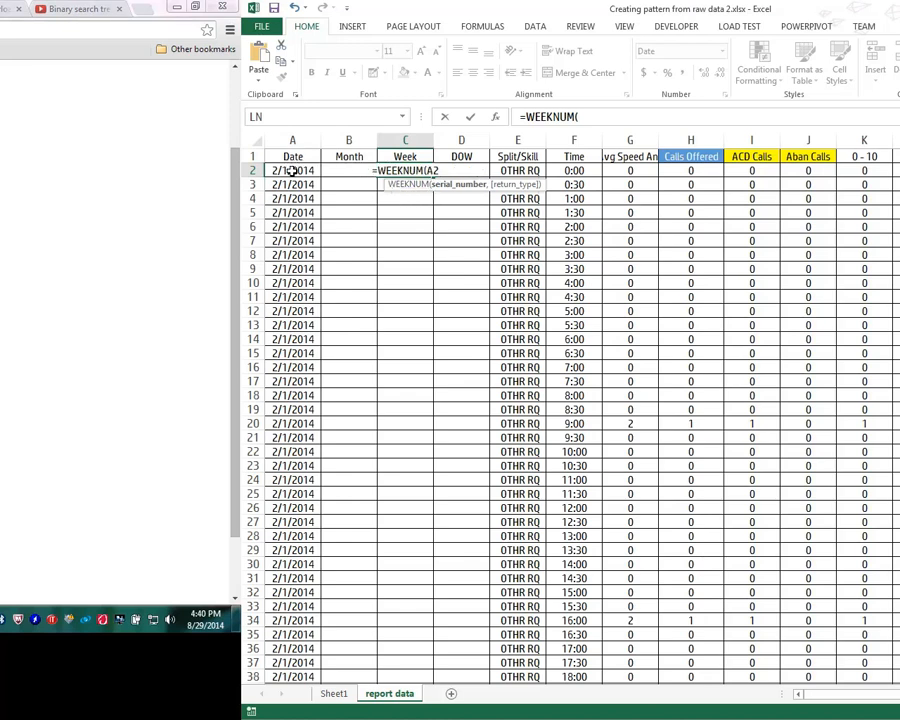
pyautogui.write(')')
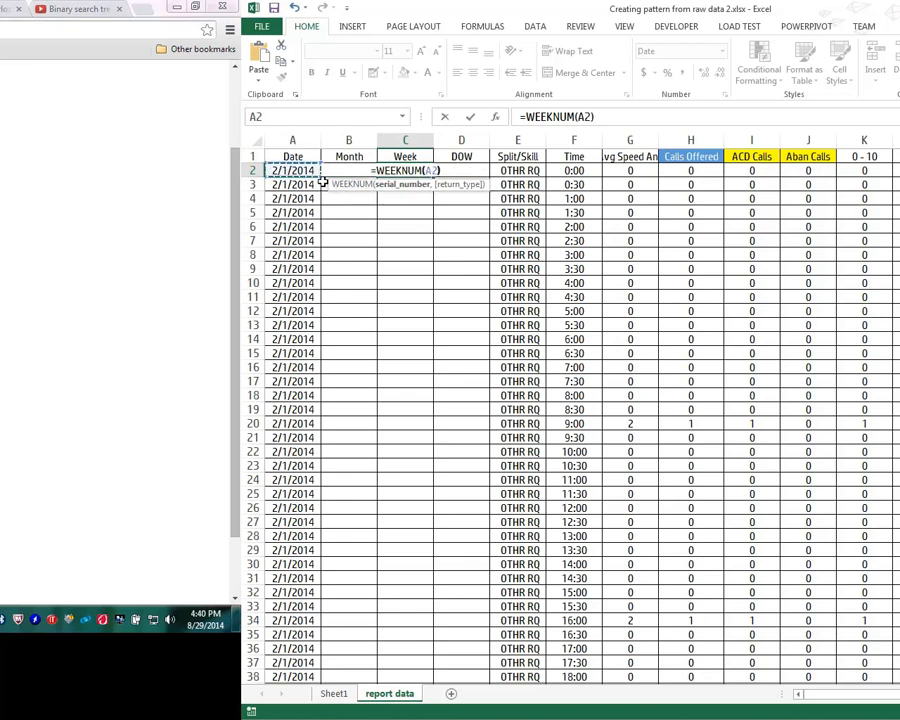
pyautogui.press('Return')
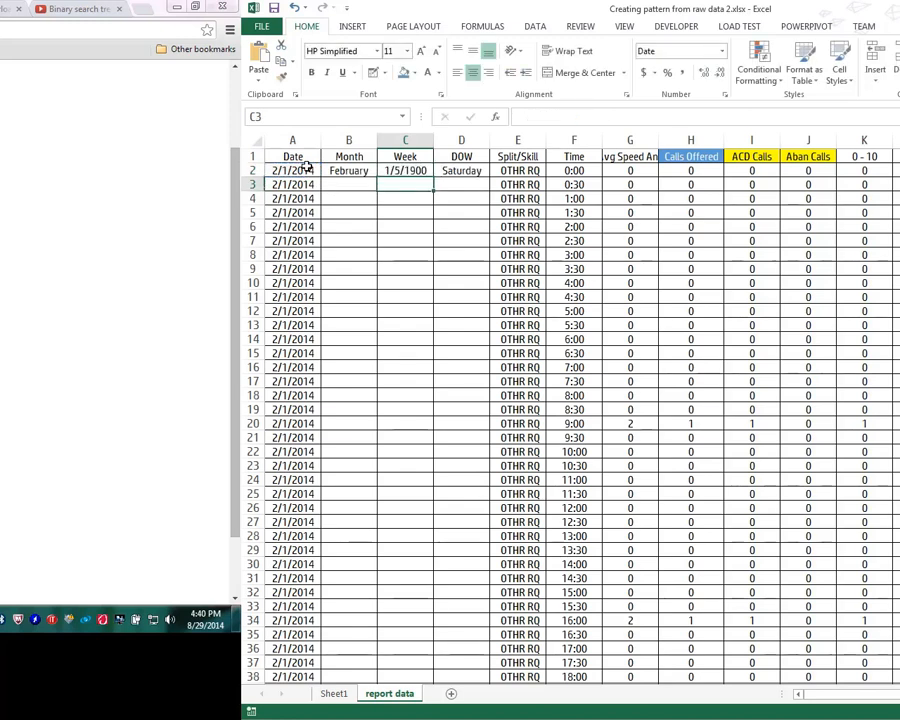
# - Format the Week cell C2 as Number with no decimal places
pyautogui.click(406, 169)
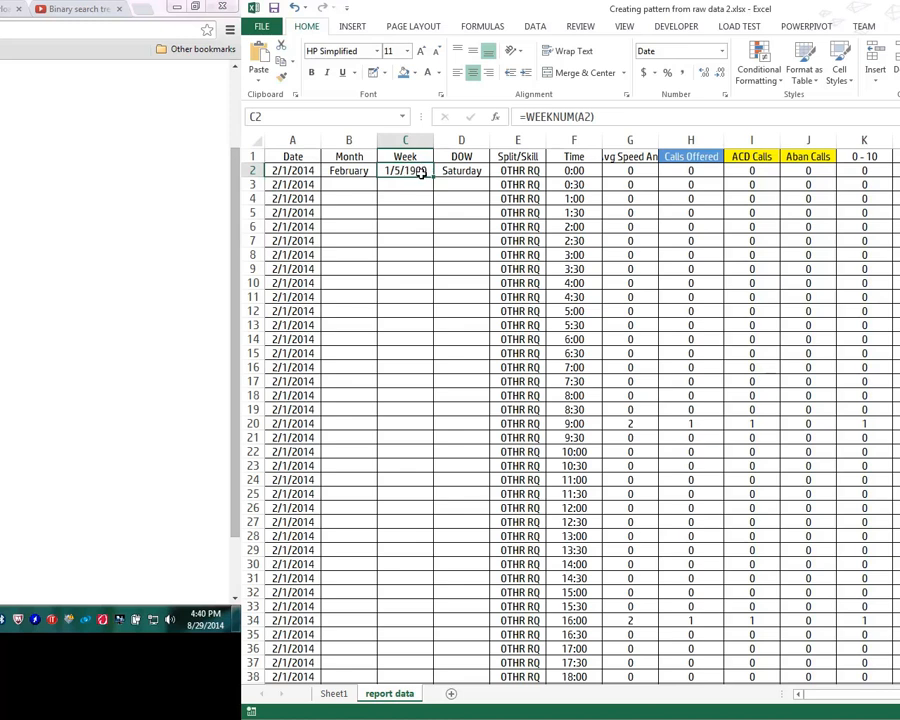
pyautogui.click(722, 51)
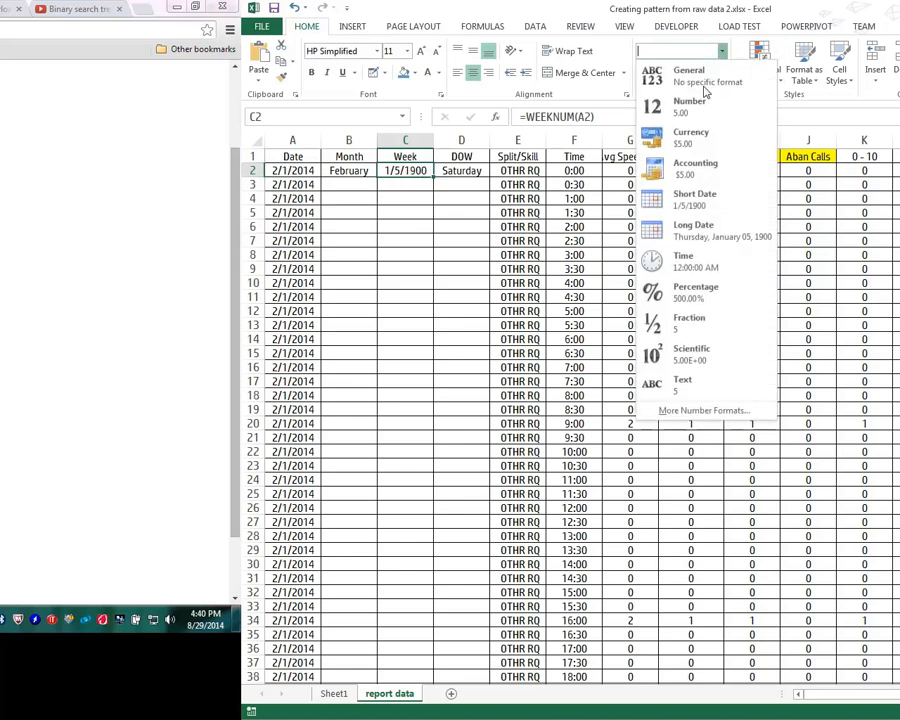
pyautogui.click(697, 106)
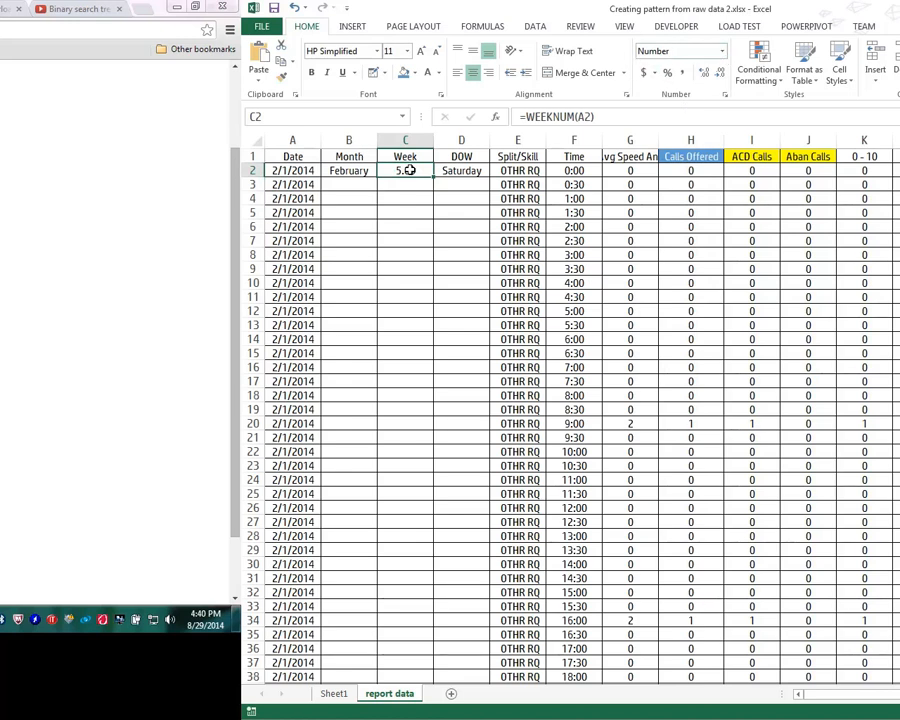
pyautogui.click(716, 72)
pyautogui.click(716, 72)
# - Fill the Month, Week and DOW formulas in B2:D2 down to the last data row and check the final row's values
pyautogui.moveTo(354, 170); pyautogui.dragTo(455, 166)
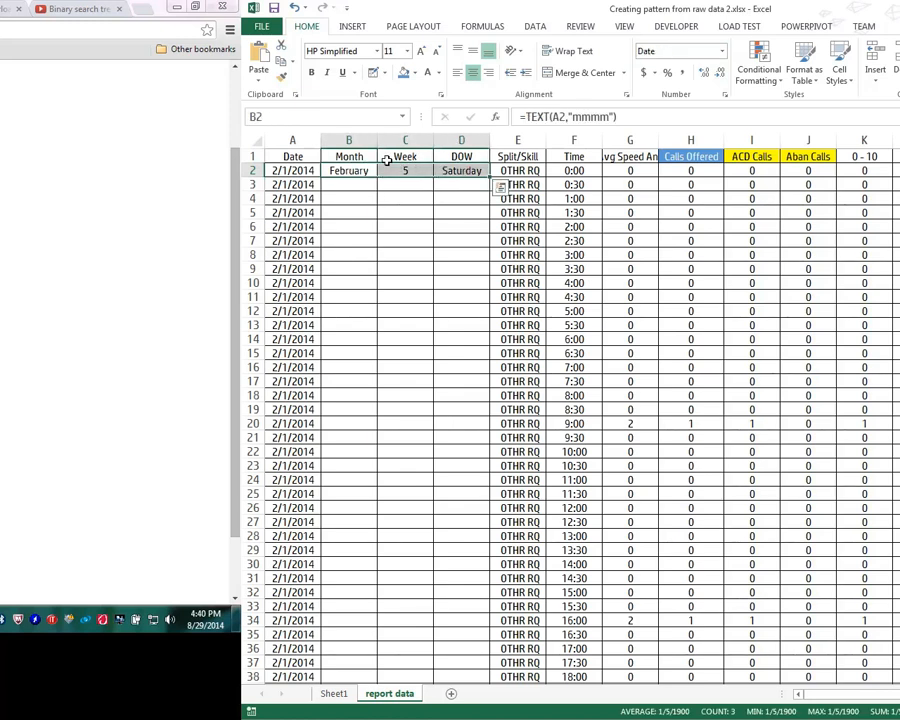
pyautogui.doubleClick(491, 176)
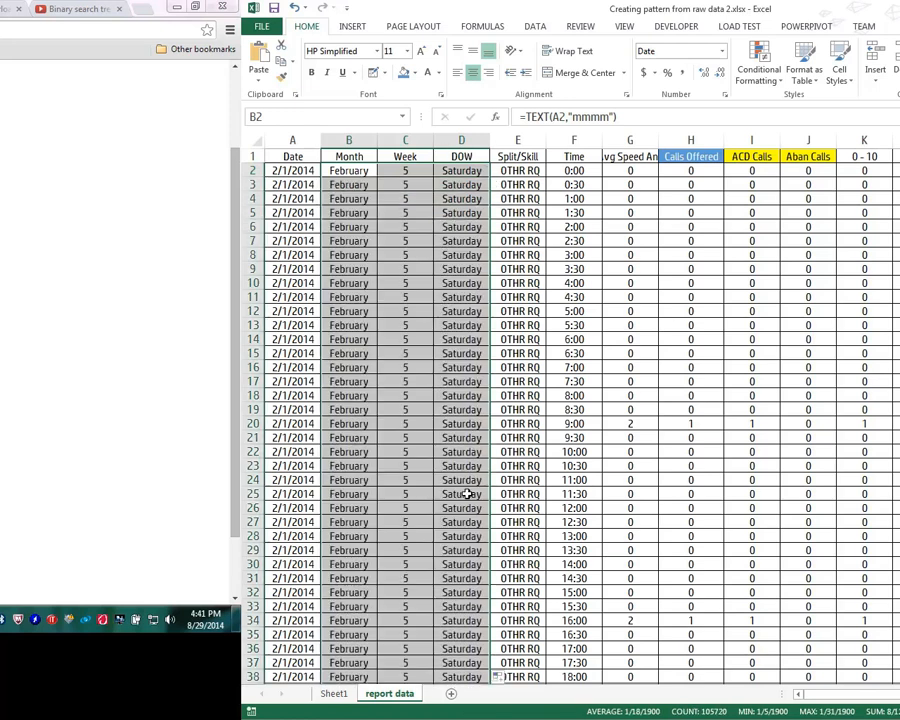
pyautogui.click(343, 171)
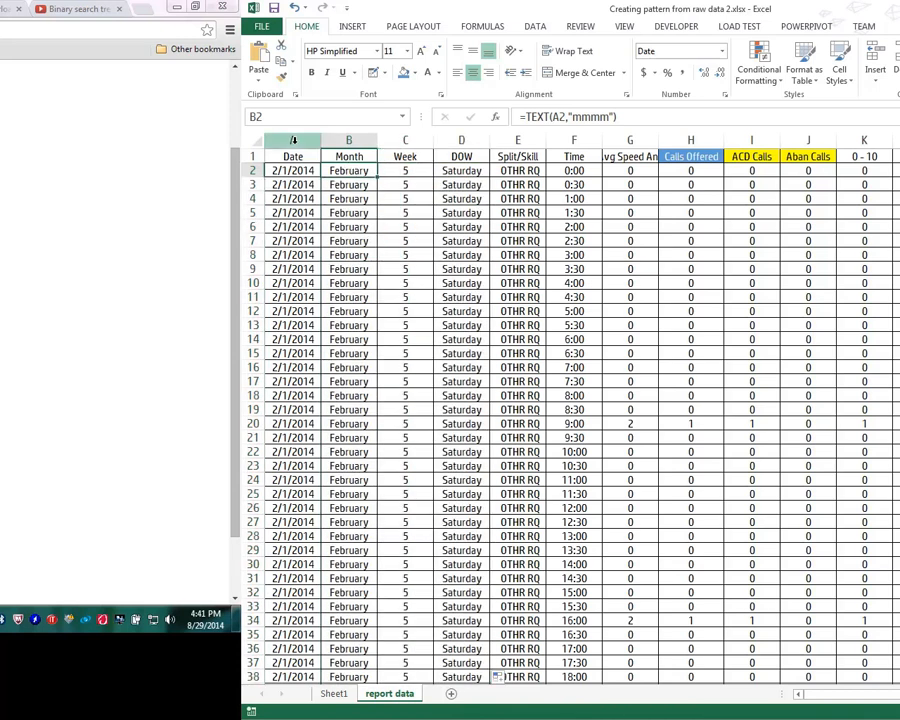
pyautogui.hotkey('ctrl', 'Down')
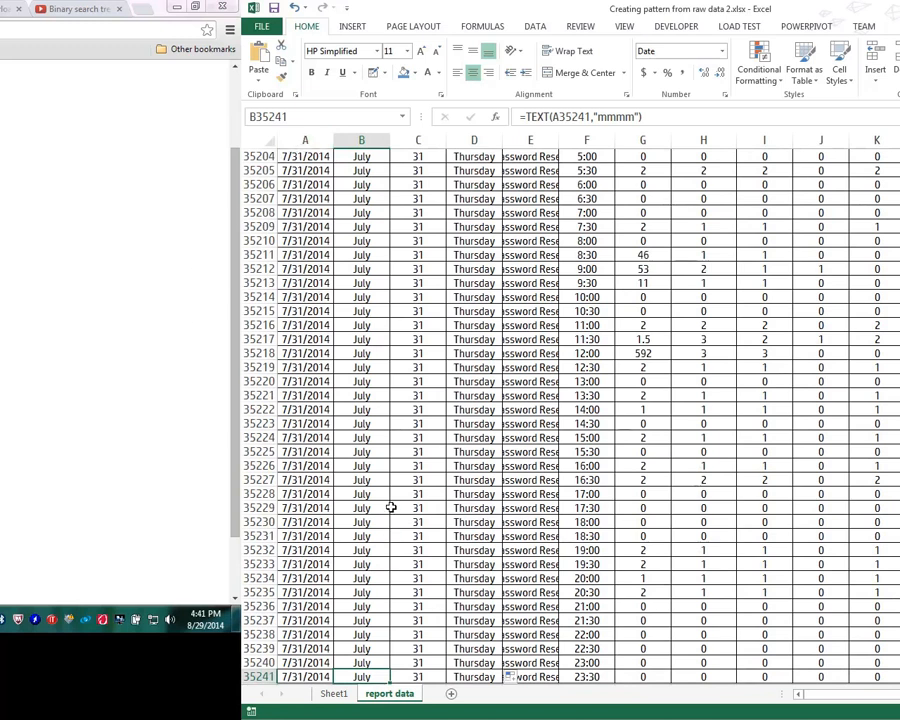
pyautogui.scroll(-2, 391, 510)
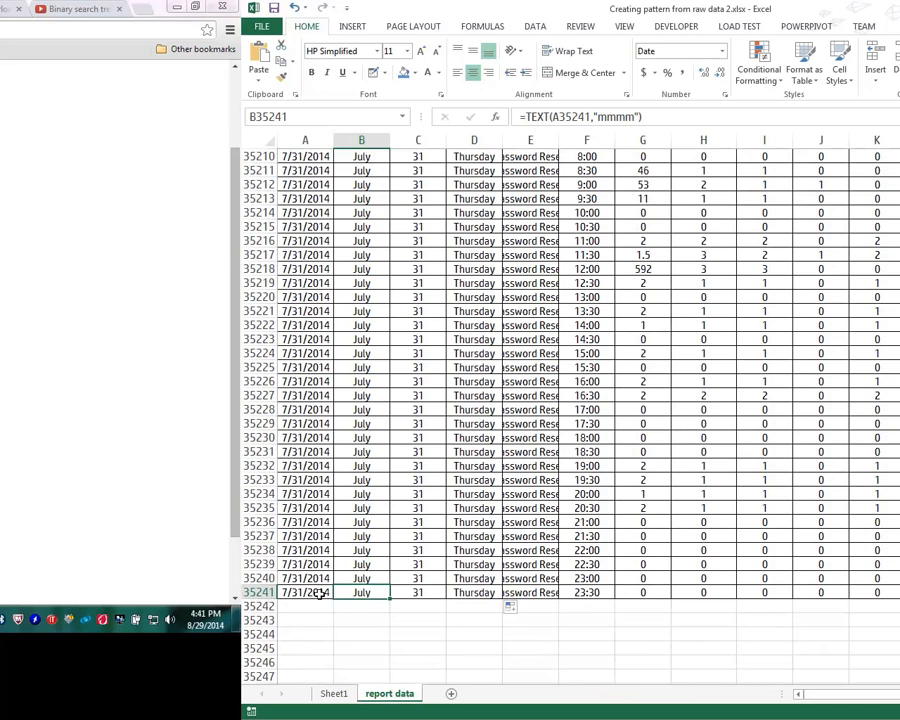
pyautogui.moveTo(350, 592); pyautogui.dragTo(468, 590)
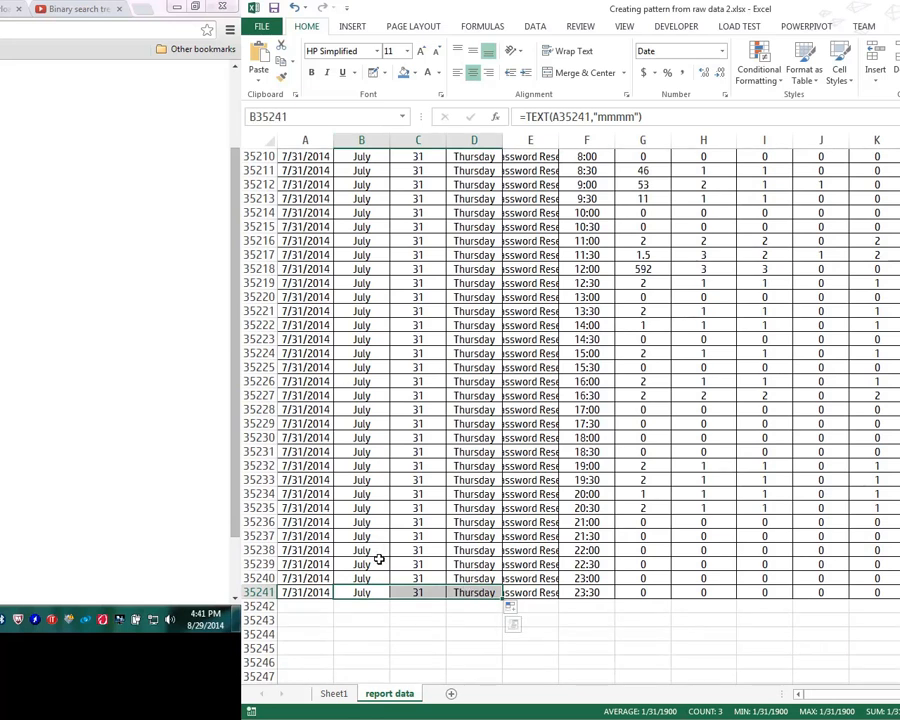
pyautogui.hotkey('ctrl', 'Up')
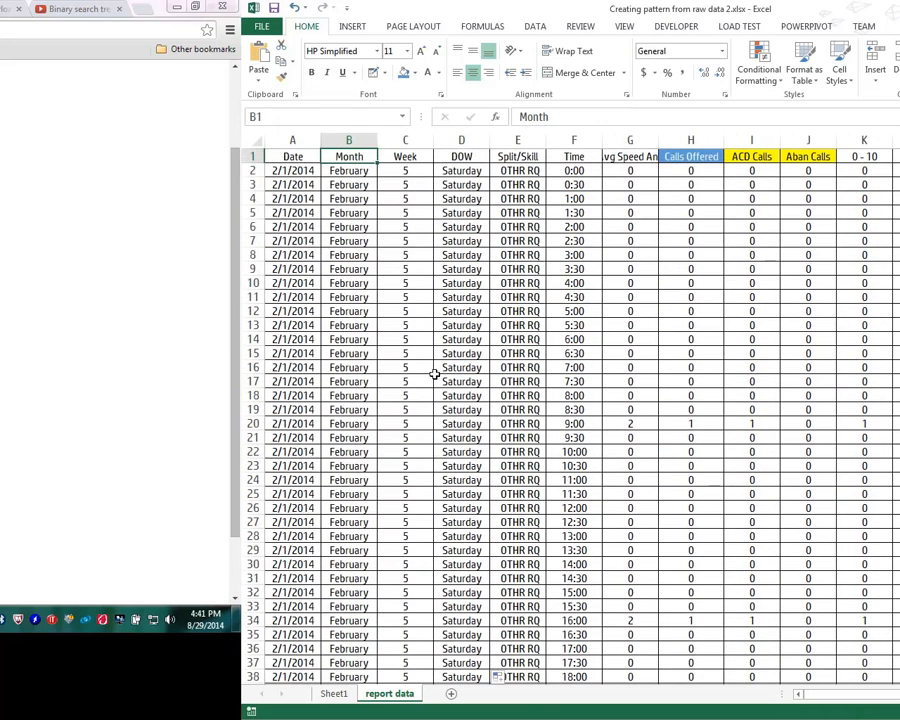
# - Copy the Calls Offered header's blue formatting onto the Month, Week and DOW headers in B1:D1
pyautogui.click(691, 156)
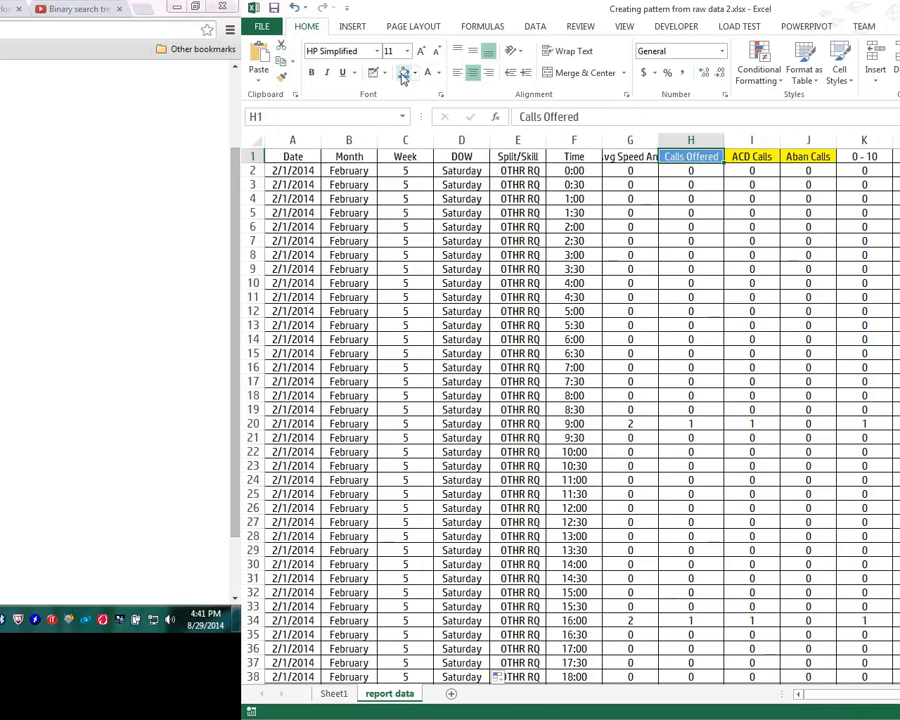
pyautogui.click(282, 77)
pyautogui.moveTo(350, 156); pyautogui.dragTo(466, 153)
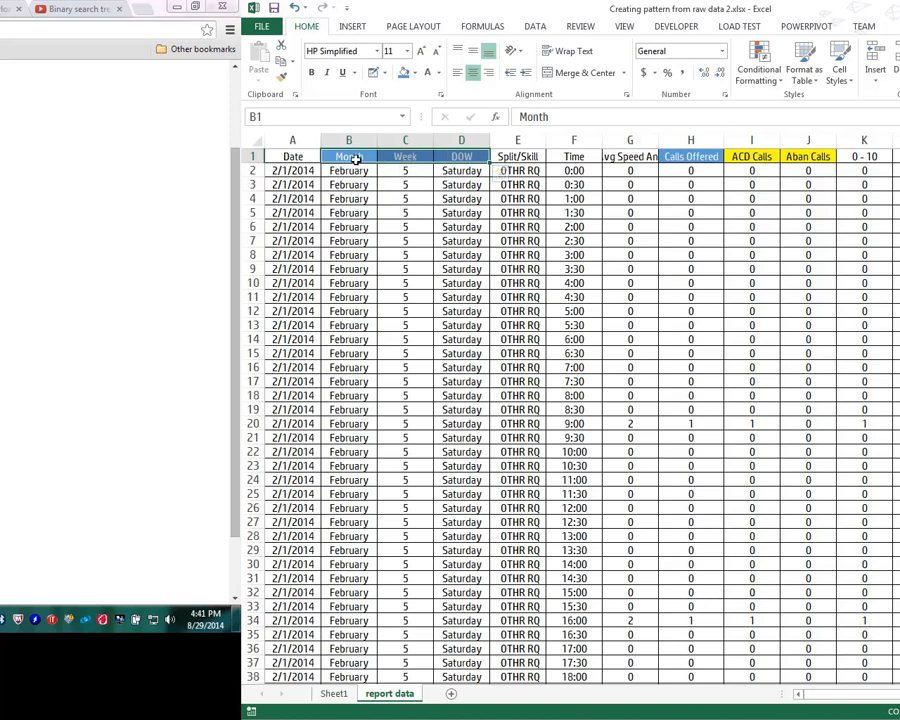
# - Examine the highlighted Month, Week, DOW and Calls Offered headers as the fields needed for the patterns
pyautogui.click(460, 156)
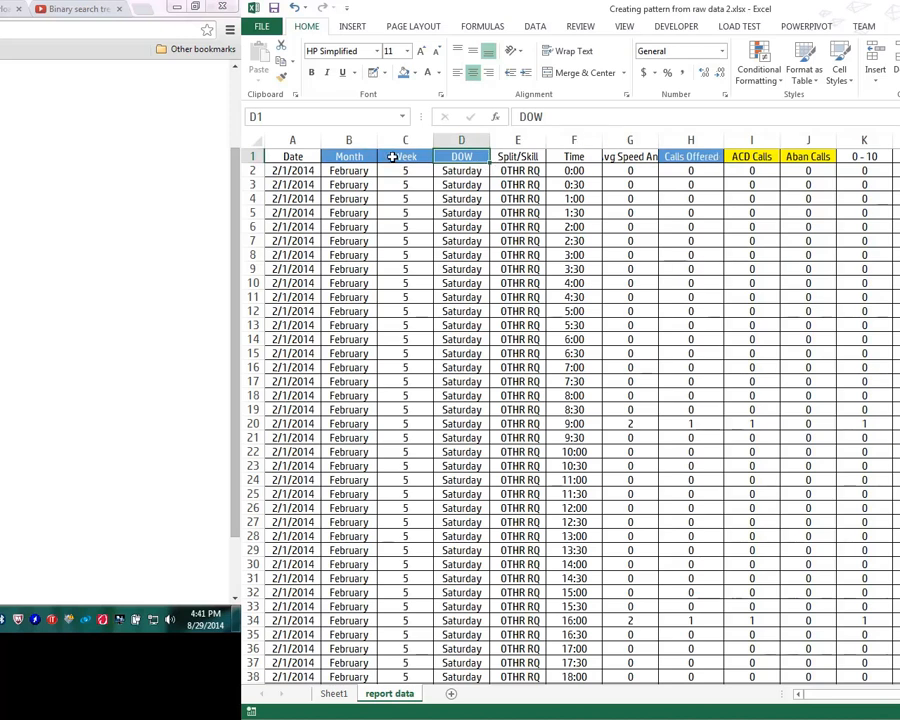
pyautogui.click(340, 156)
pyautogui.moveTo(449, 157); pyautogui.dragTo(708, 157)
pyautogui.click(698, 157)
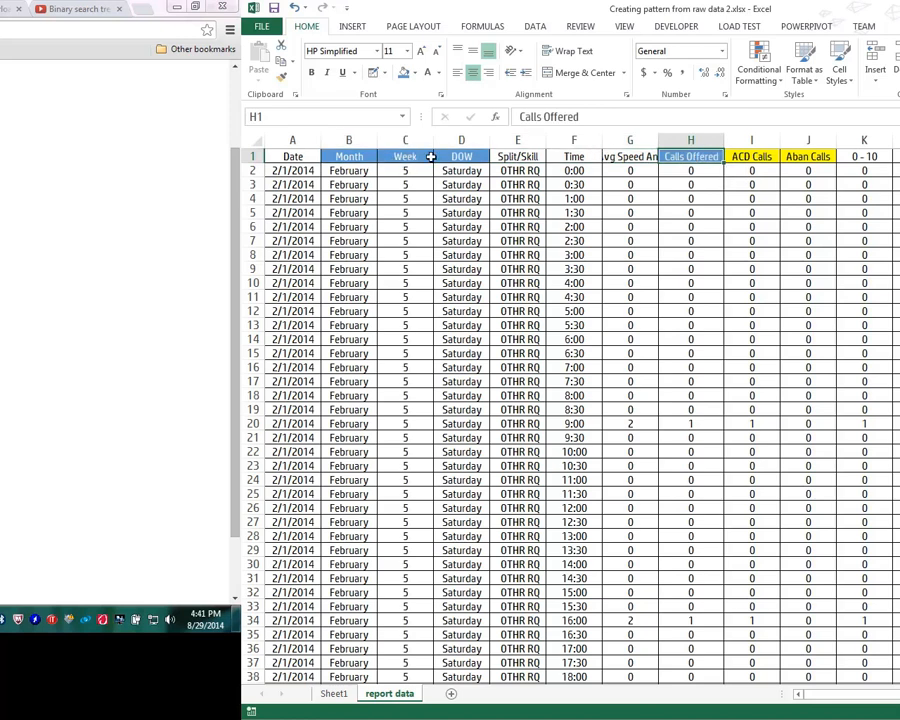
pyautogui.click(452, 156)
pyautogui.click(384, 156)
pyautogui.click(332, 157)
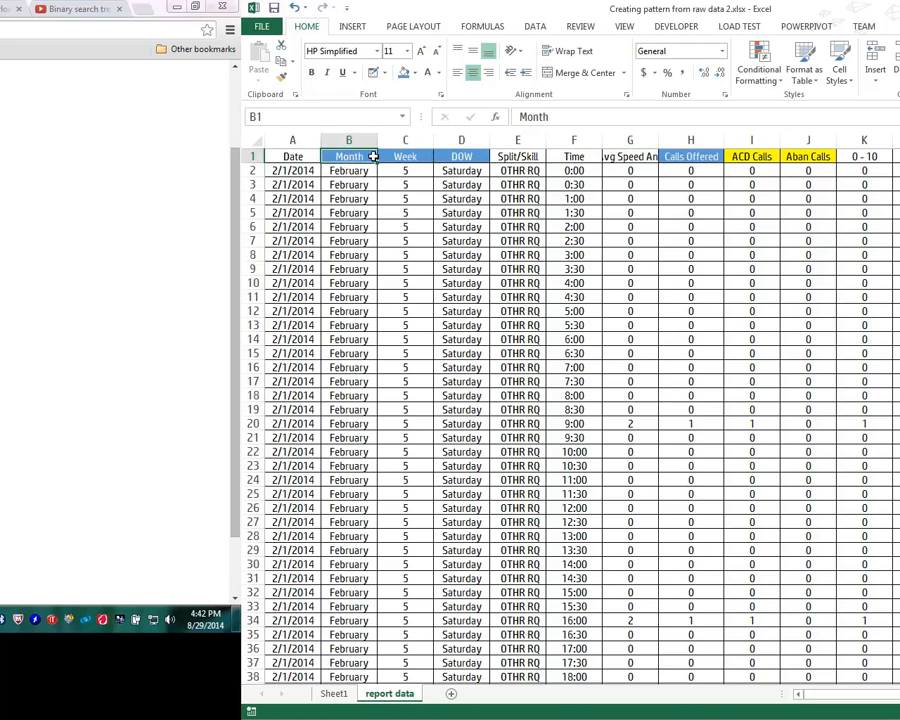
pyautogui.click(418, 157)
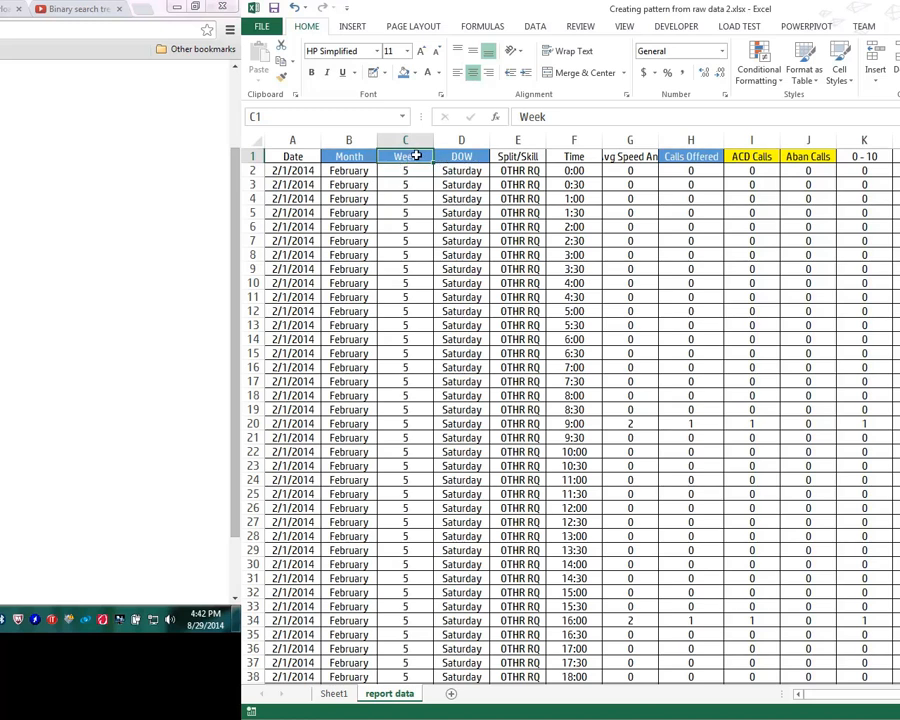
pyautogui.click(460, 157)
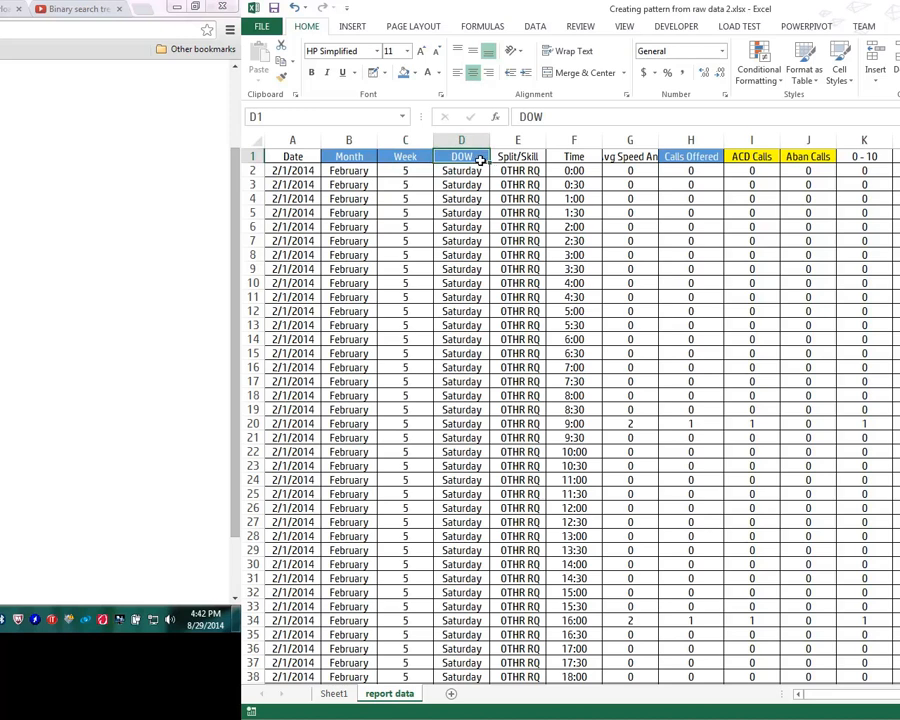
# - Fill the Time header cell F1 with yellow
pyautogui.click(598, 157)
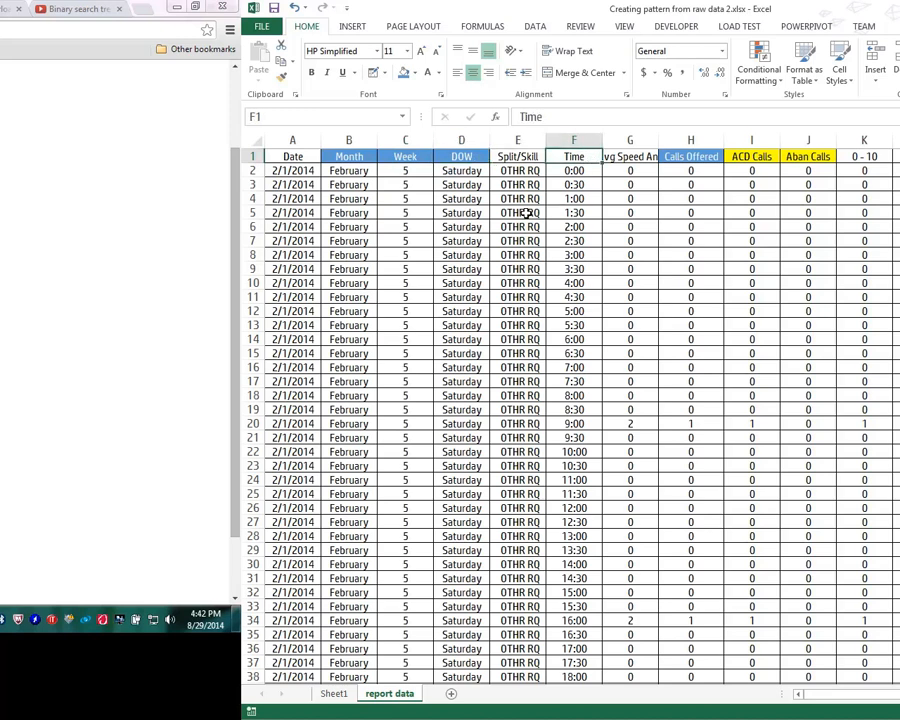
pyautogui.click(414, 73)
pyautogui.click(438, 182)
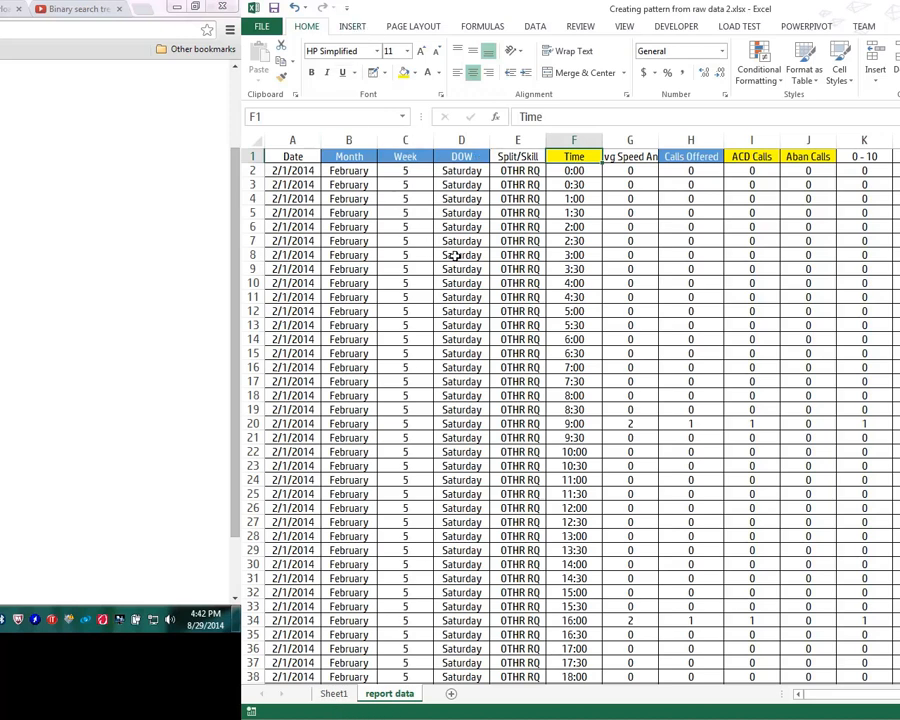
# - Create a PivotTable on a new worksheet from the report data range $A$1:$AV$35241
pyautogui.click(398, 184)
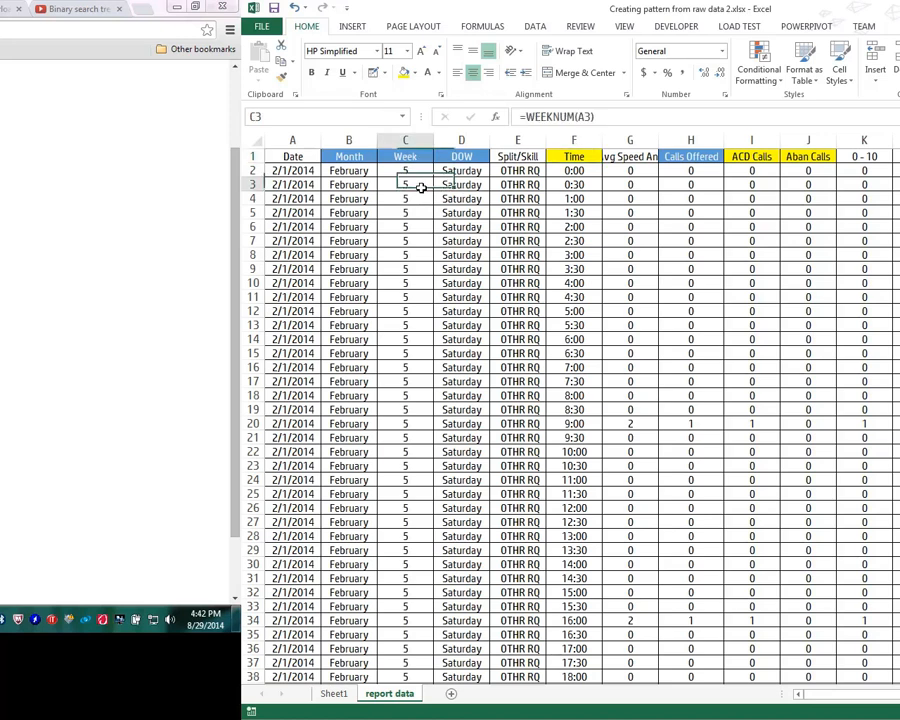
pyautogui.click(679, 225)
pyautogui.click(407, 209)
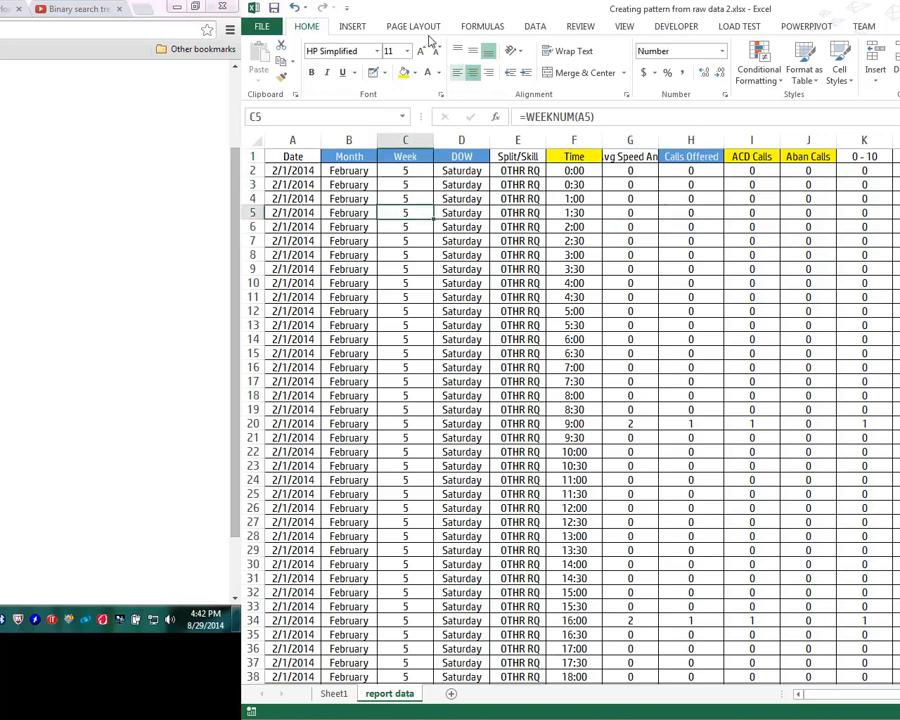
pyautogui.click(347, 27)
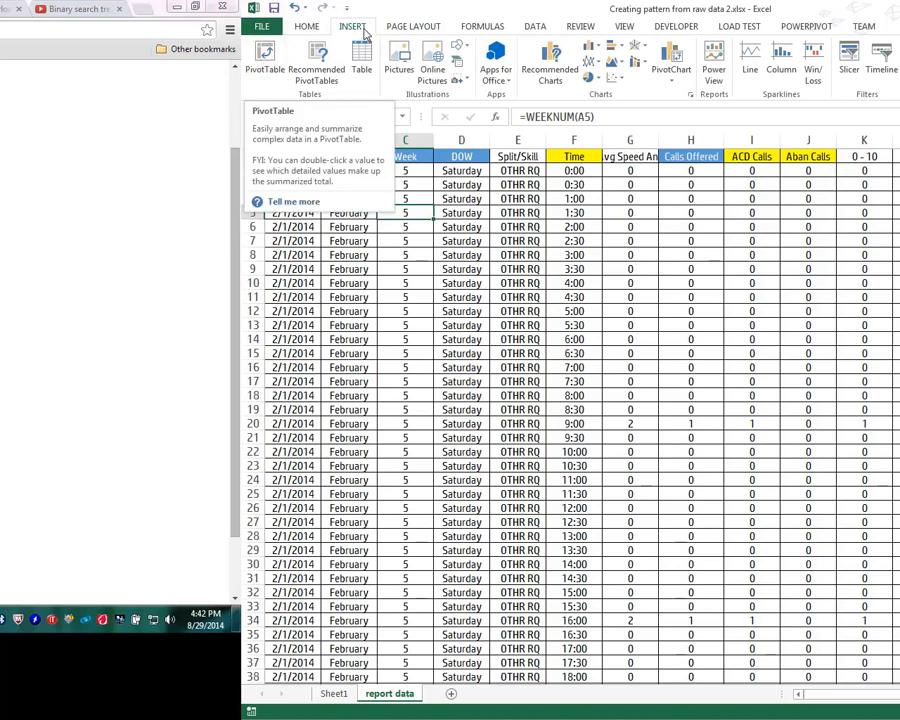
pyautogui.click(265, 62)
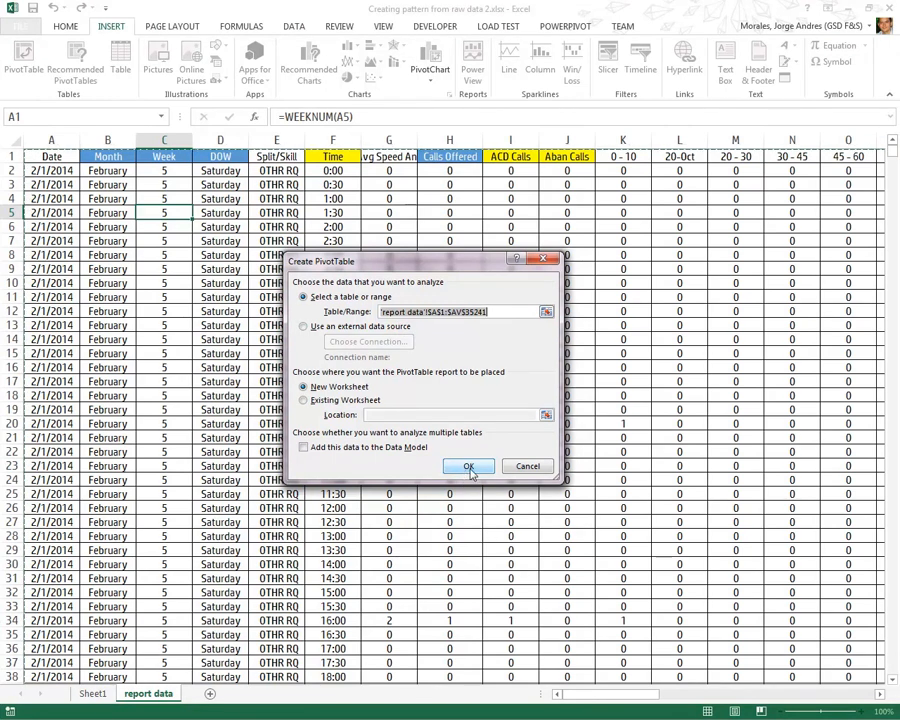
pyautogui.click(303, 388)
pyautogui.click(479, 469)
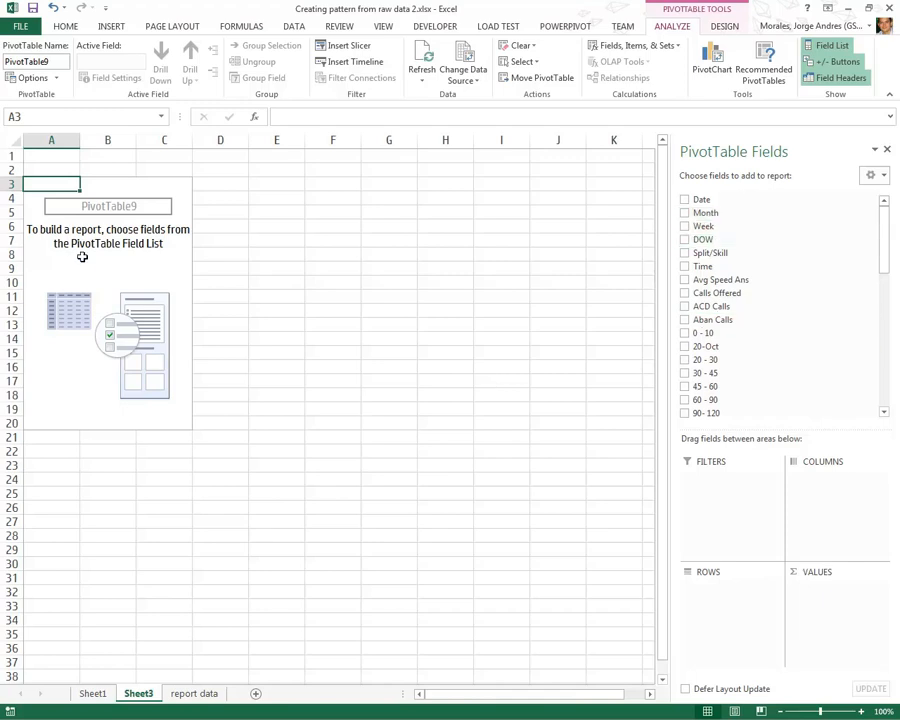
# - Rename the new PivotTable as Patterns in its options, keeping the other settings
pyautogui.rightClick(125, 230)
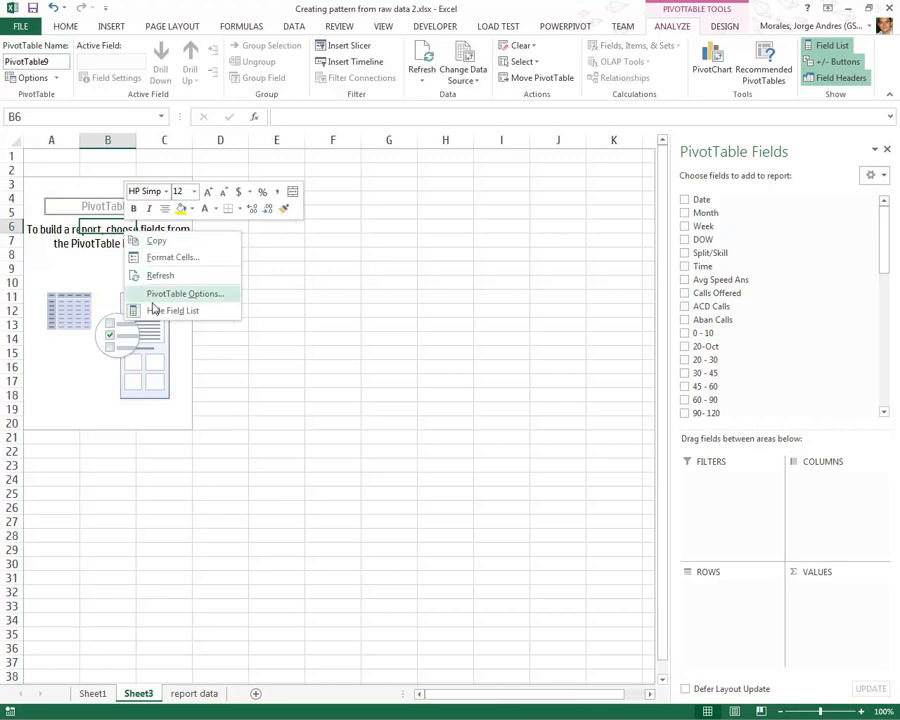
pyautogui.click(164, 299)
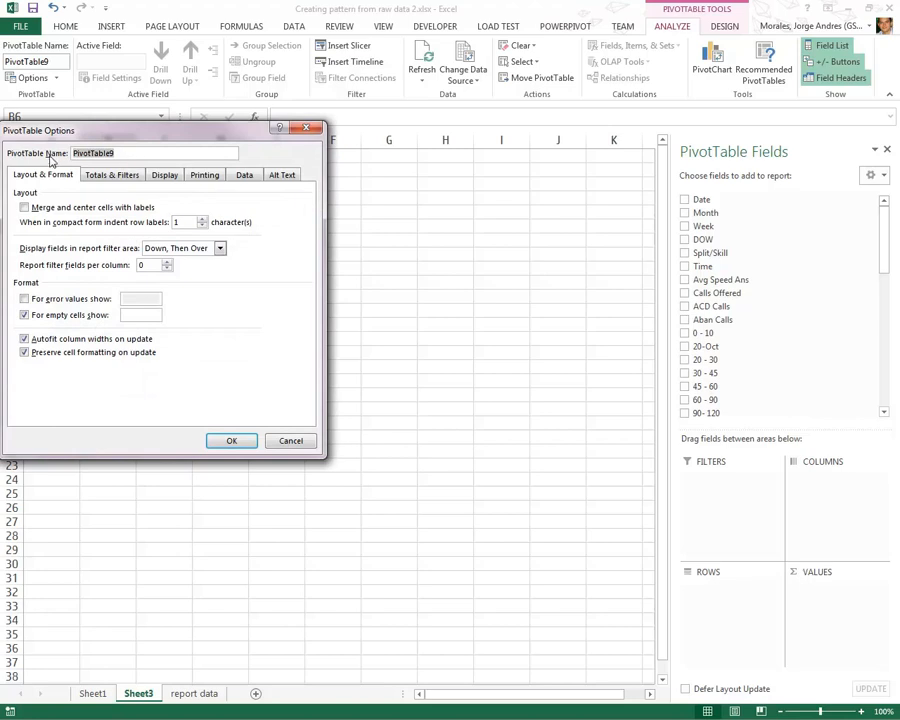
pyautogui.write('Patterns')
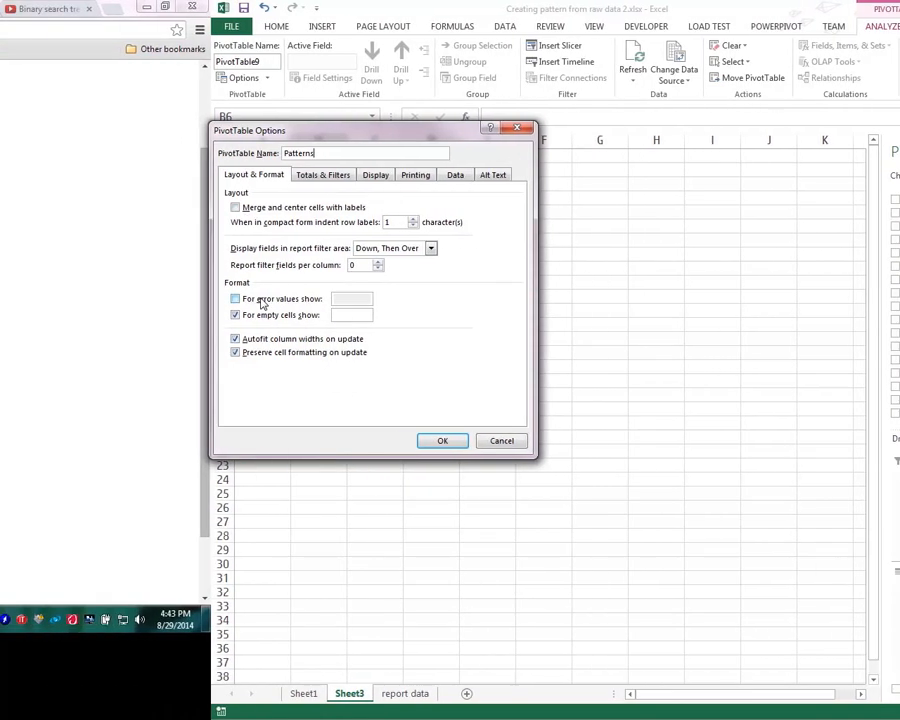
pyautogui.click(393, 175)
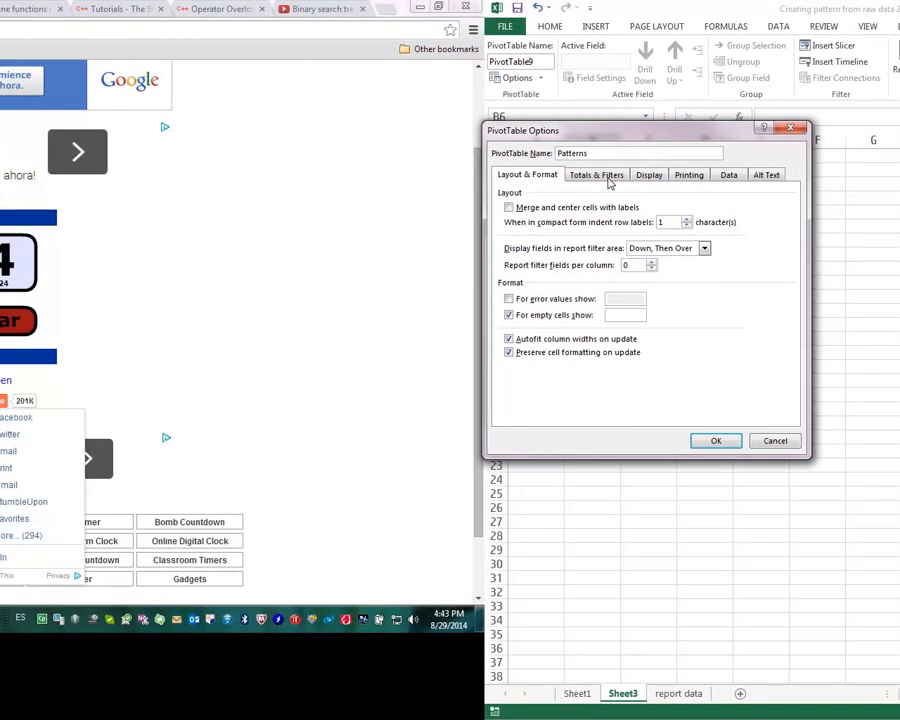
pyautogui.click(650, 177)
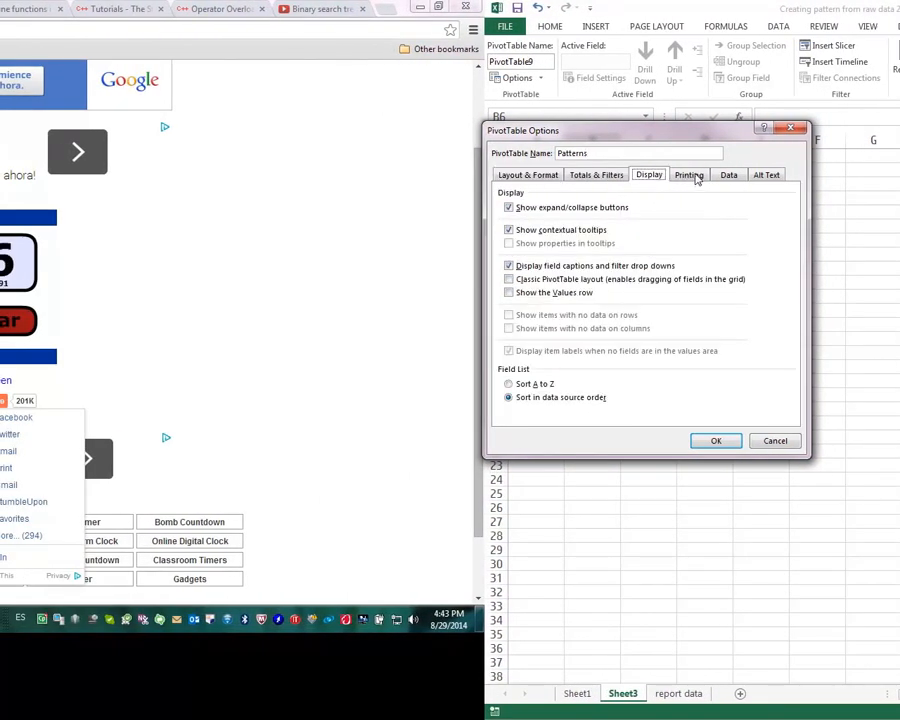
pyautogui.click(697, 177)
pyautogui.click(530, 177)
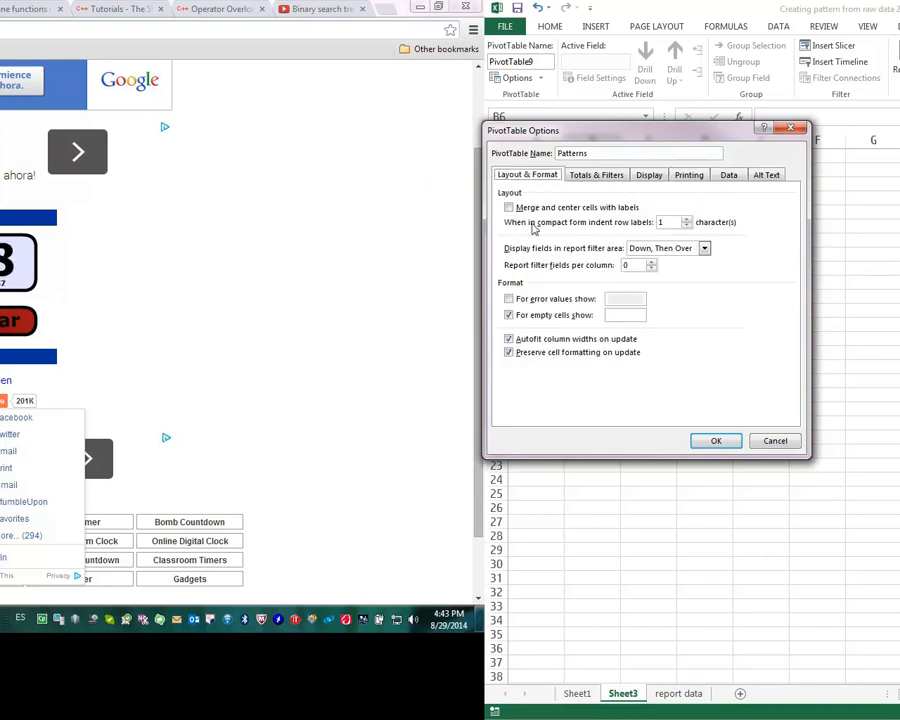
pyautogui.click(716, 442)
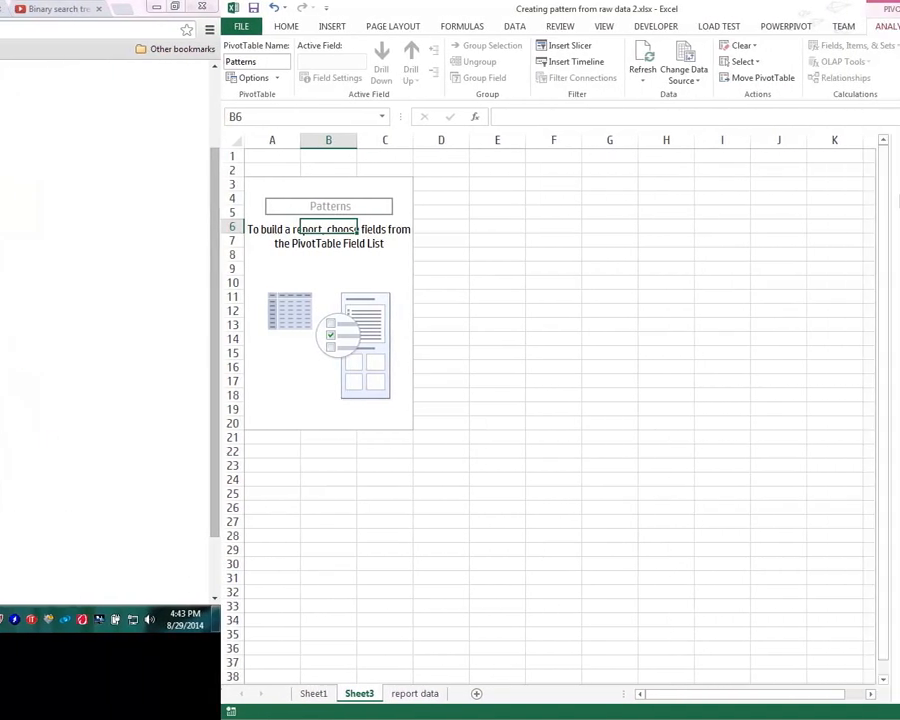
# - Add Month to the PivotTable rows and the sum of Calls Offered to its values, and review the monthly figures
pyautogui.moveTo(814, 214); pyautogui.dragTo(812, 618)
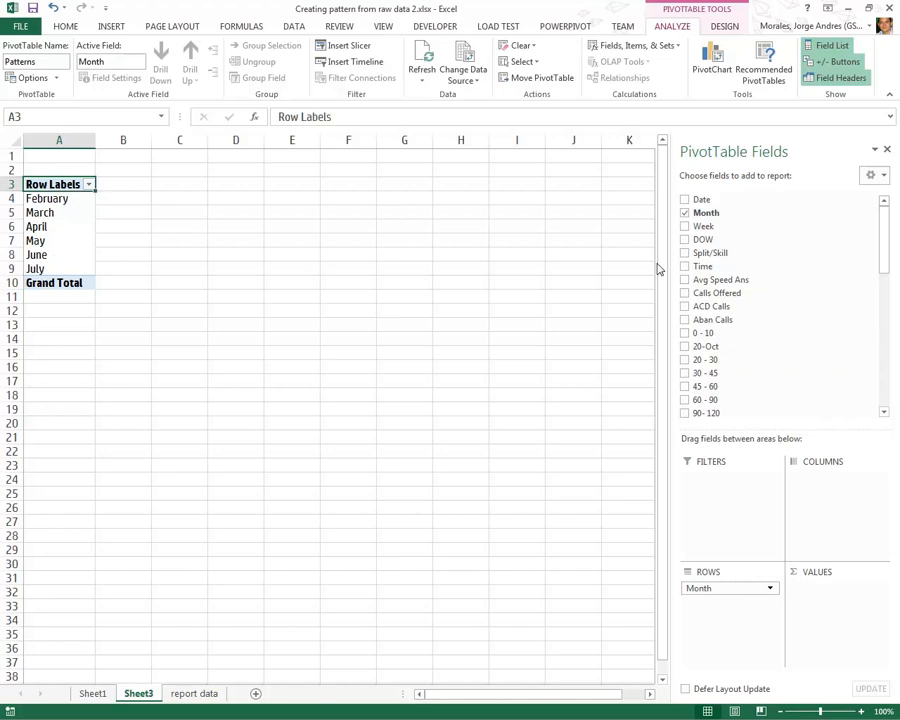
pyautogui.moveTo(884, 241); pyautogui.dragTo(881, 246)
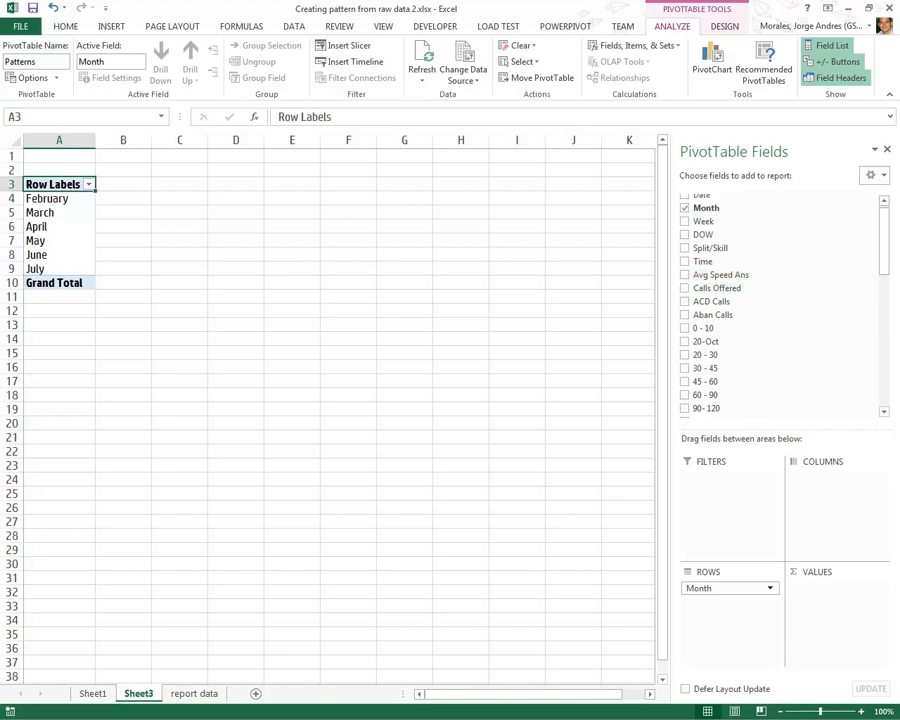
pyautogui.scroll(-1, 765, 292)
pyautogui.moveTo(750, 279); pyautogui.dragTo(835, 602)
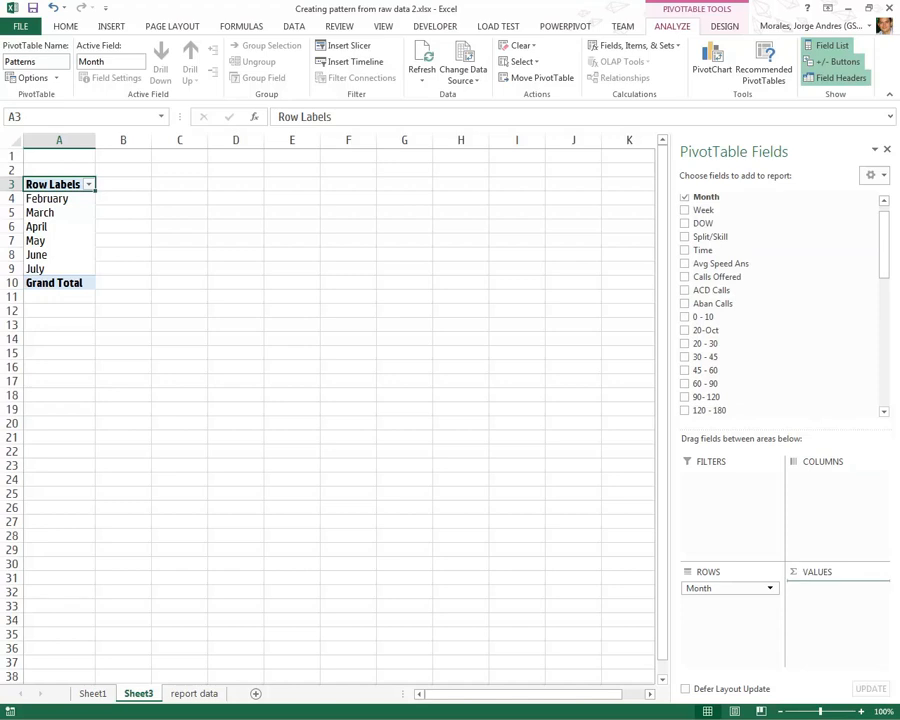
pyautogui.moveTo(835, 602); pyautogui.dragTo(832, 592)
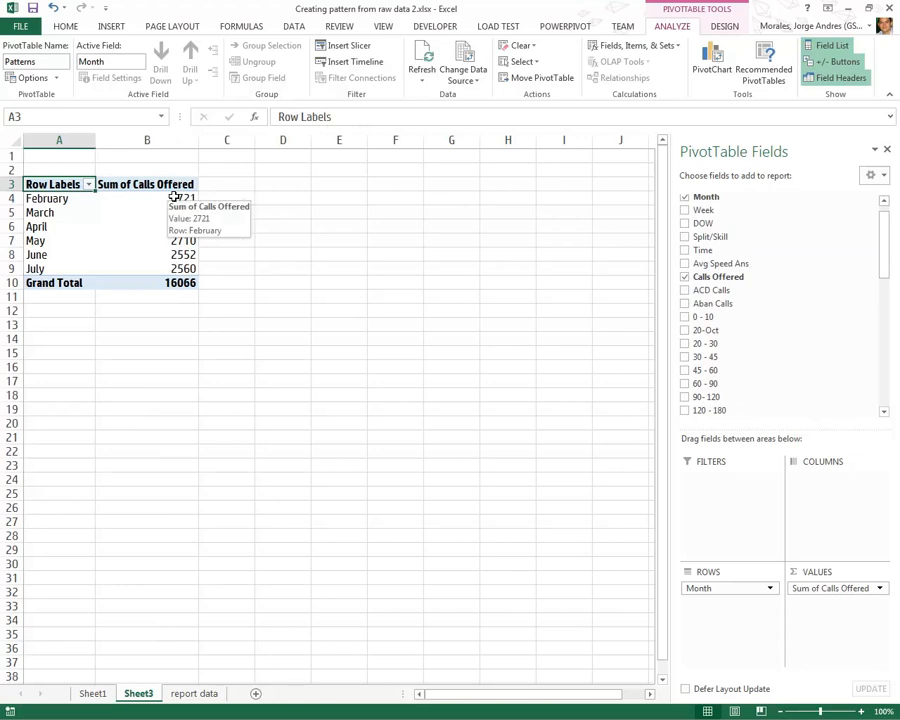
pyautogui.moveTo(171, 183); pyautogui.dragTo(171, 272)
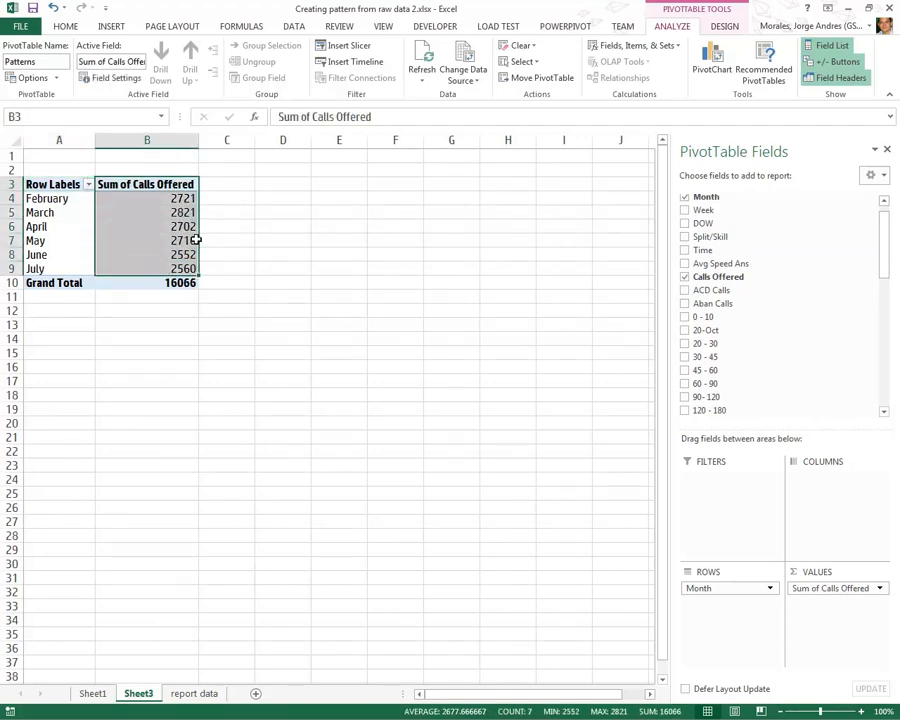
pyautogui.click(183, 200)
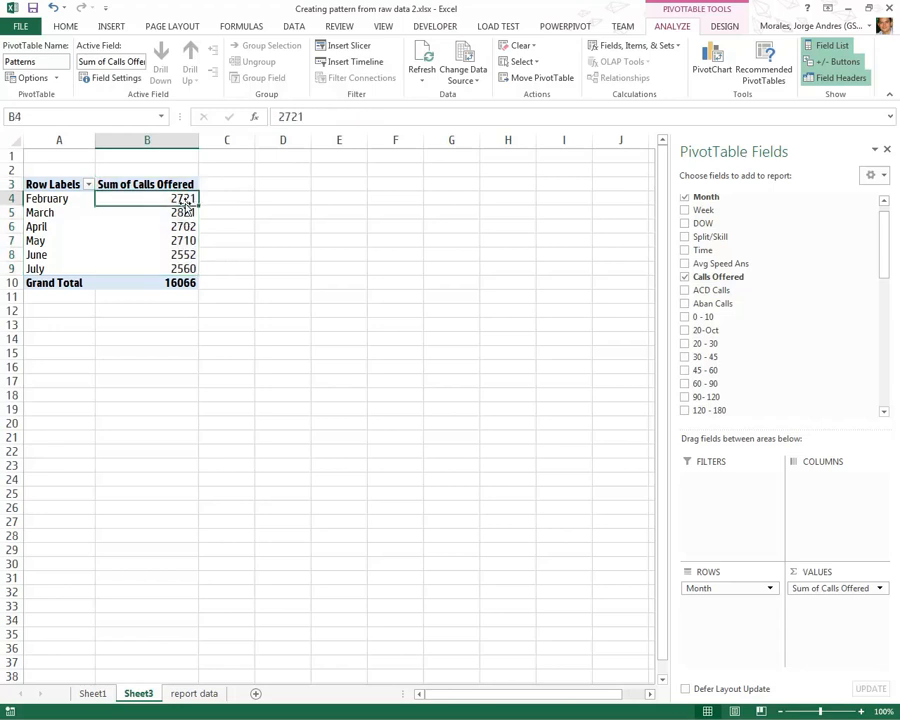
pyautogui.click(180, 214)
pyautogui.click(177, 241)
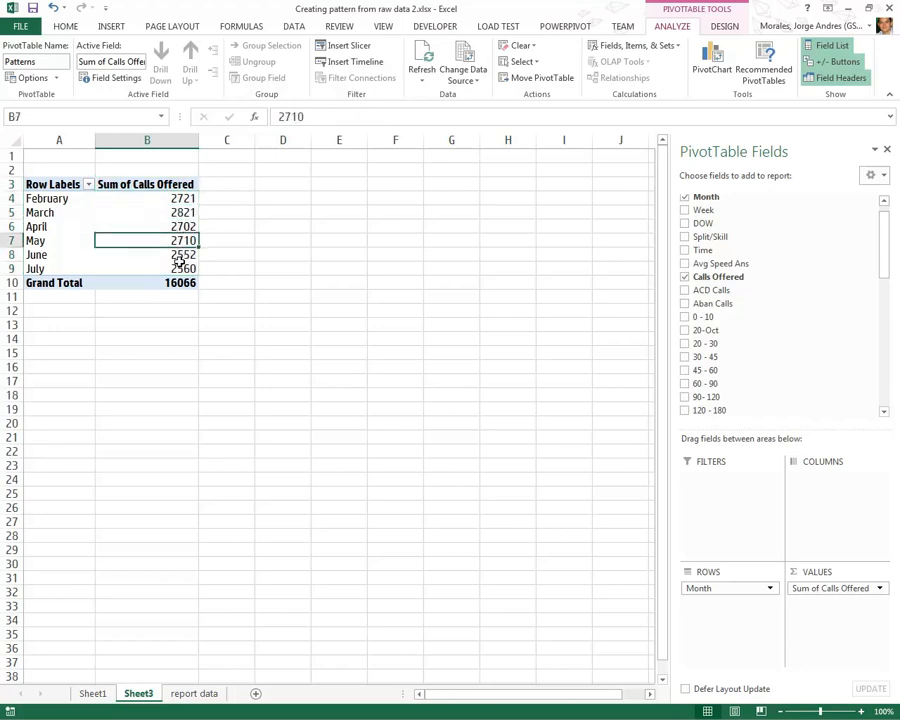
# - Review the handle time components and ACD Calls in Sheet1's raw data list, and check the report data columns
pyautogui.click(176, 270)
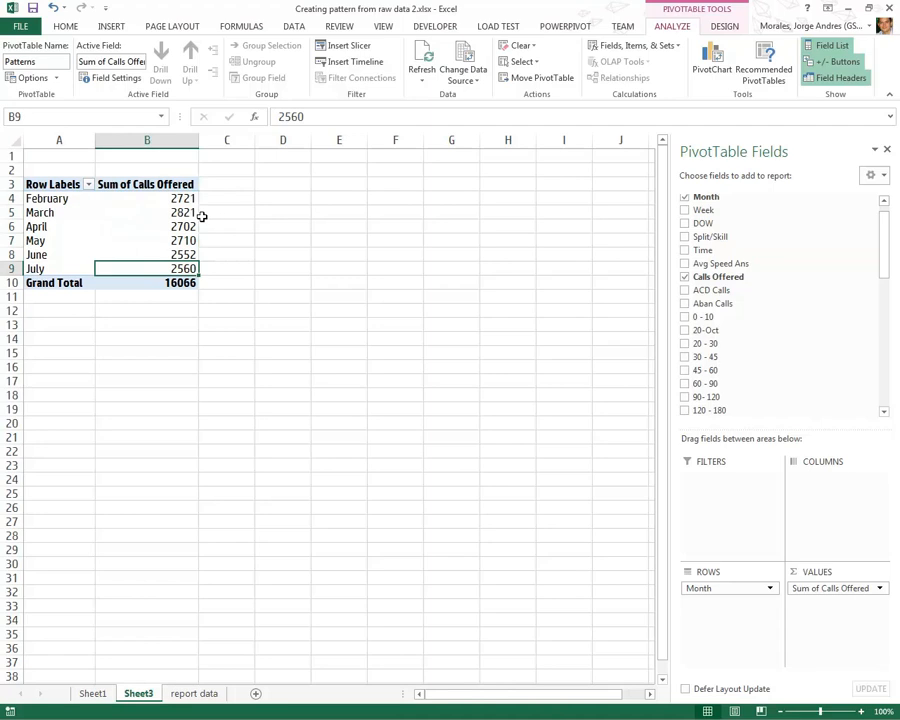
pyautogui.click(210, 693)
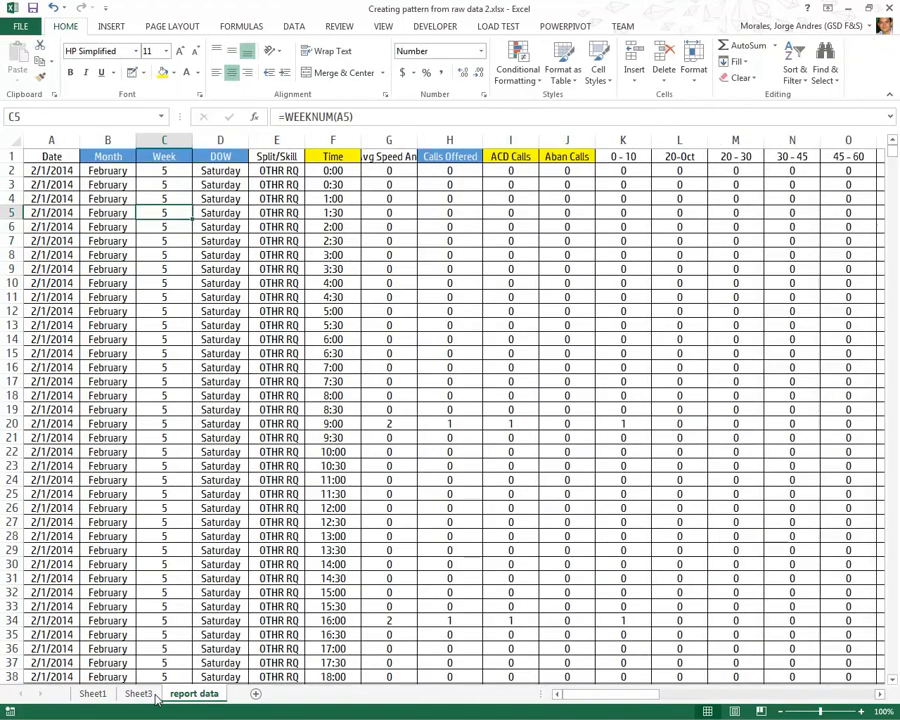
pyautogui.click(93, 693)
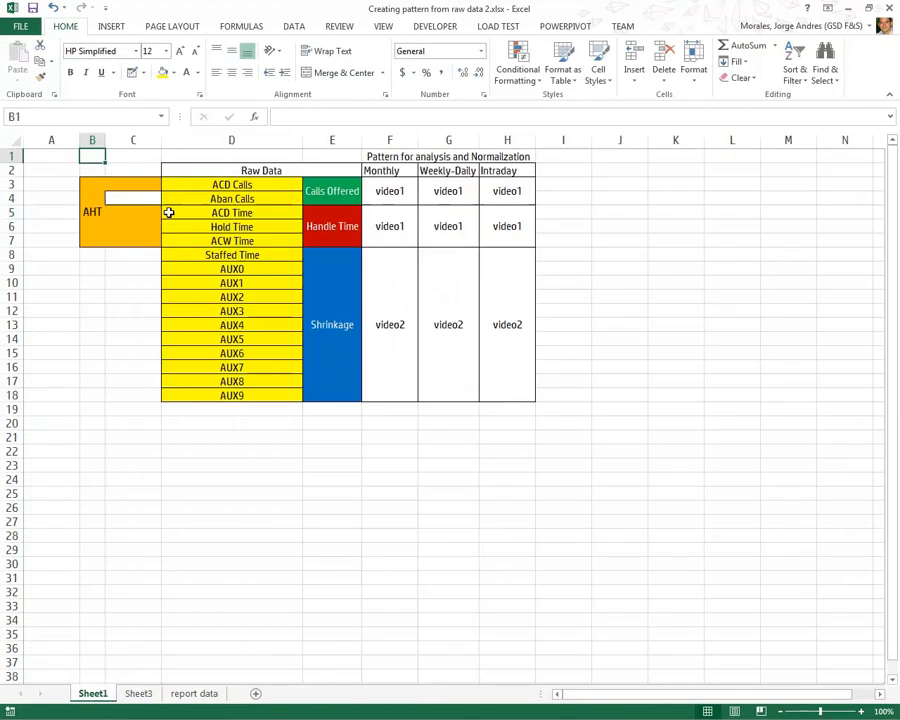
pyautogui.moveTo(219, 213); pyautogui.dragTo(224, 242)
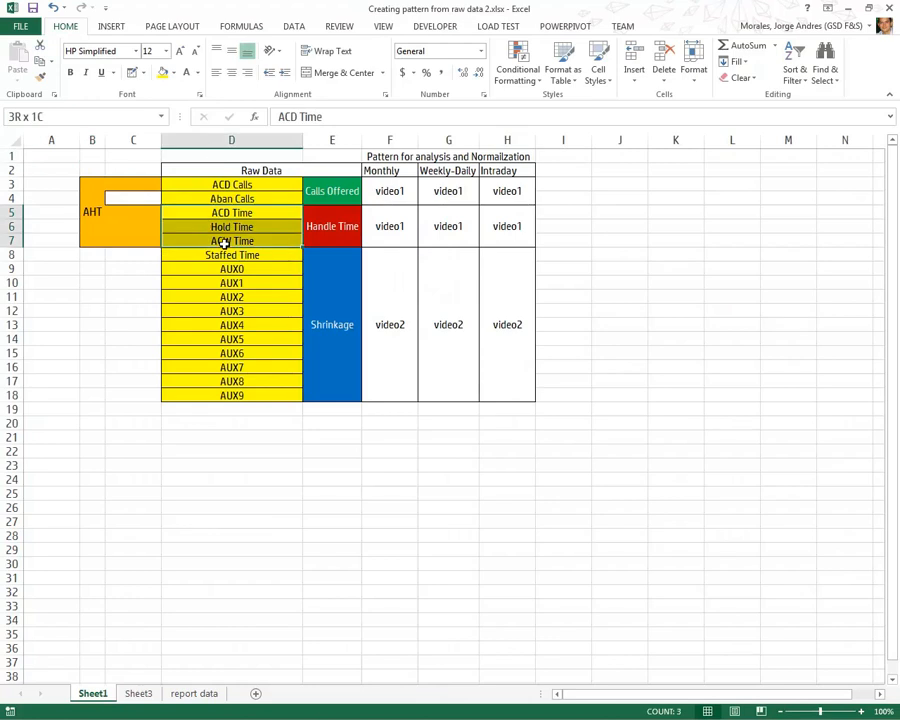
pyautogui.click(245, 184)
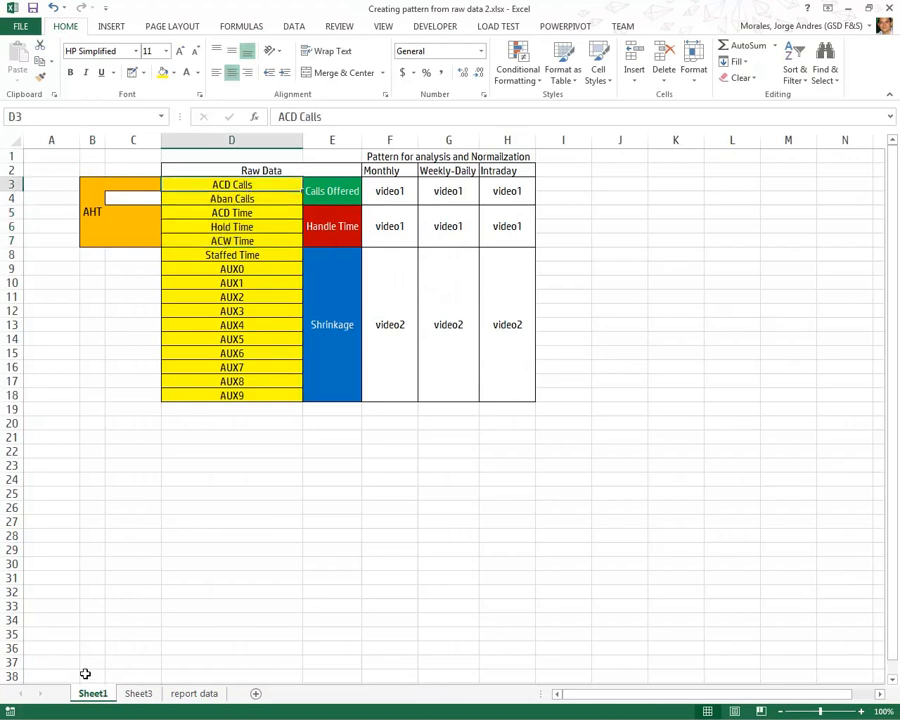
pyautogui.click(194, 694)
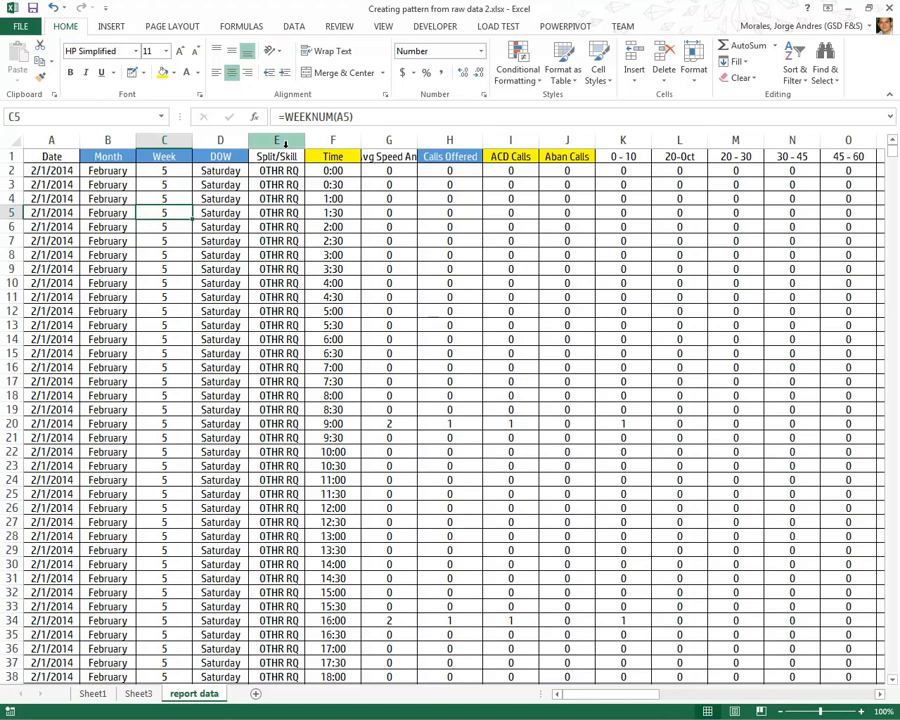
pyautogui.click(139, 694)
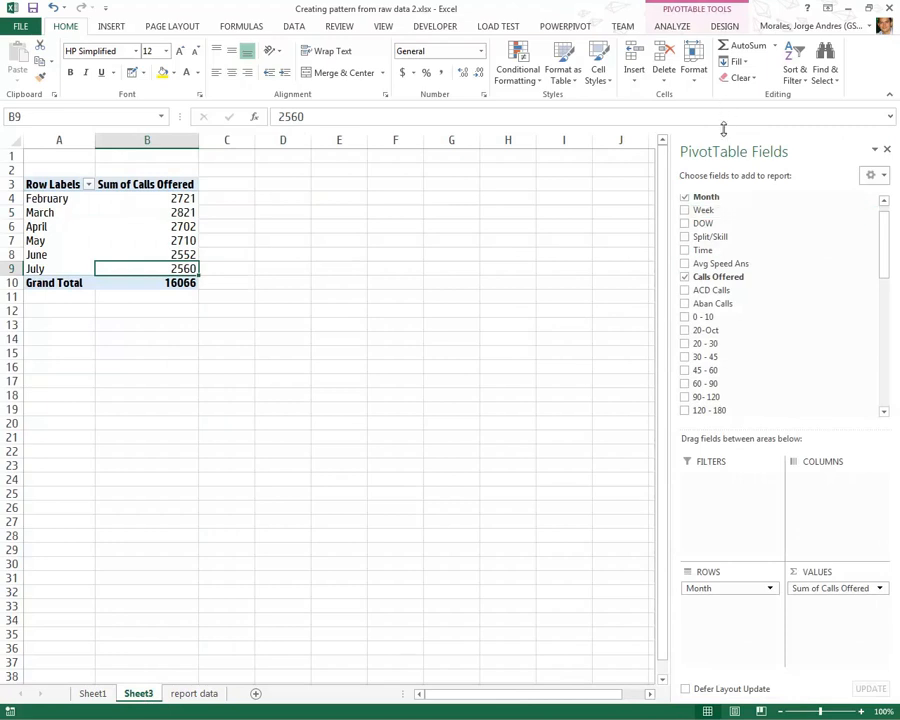
# - Start a calculated field in the Patterns PivotTable and name it AHT_seconds
pyautogui.click(163, 217)
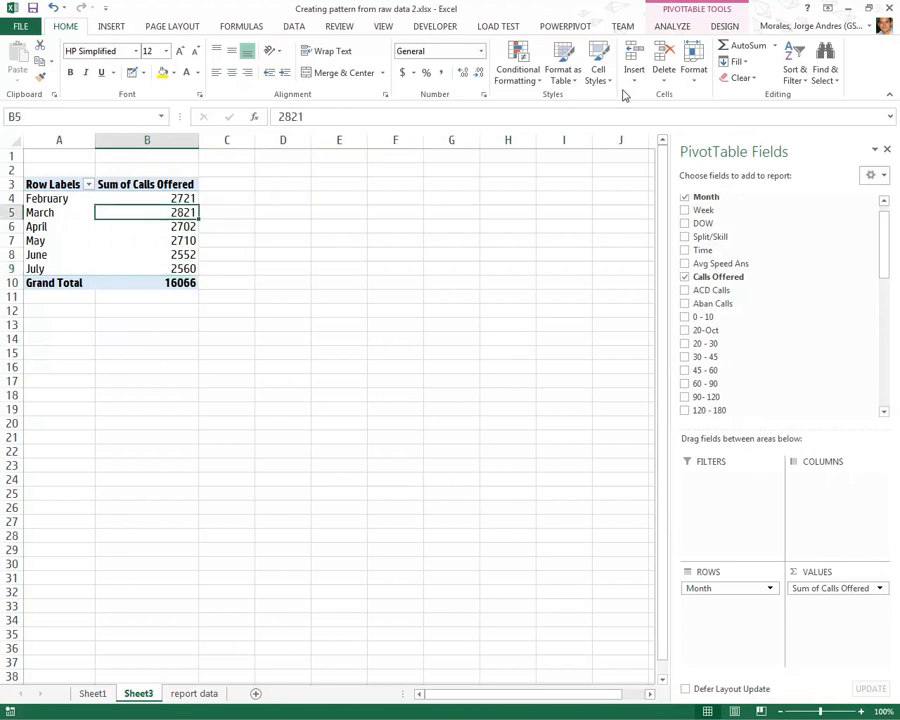
pyautogui.click(688, 28)
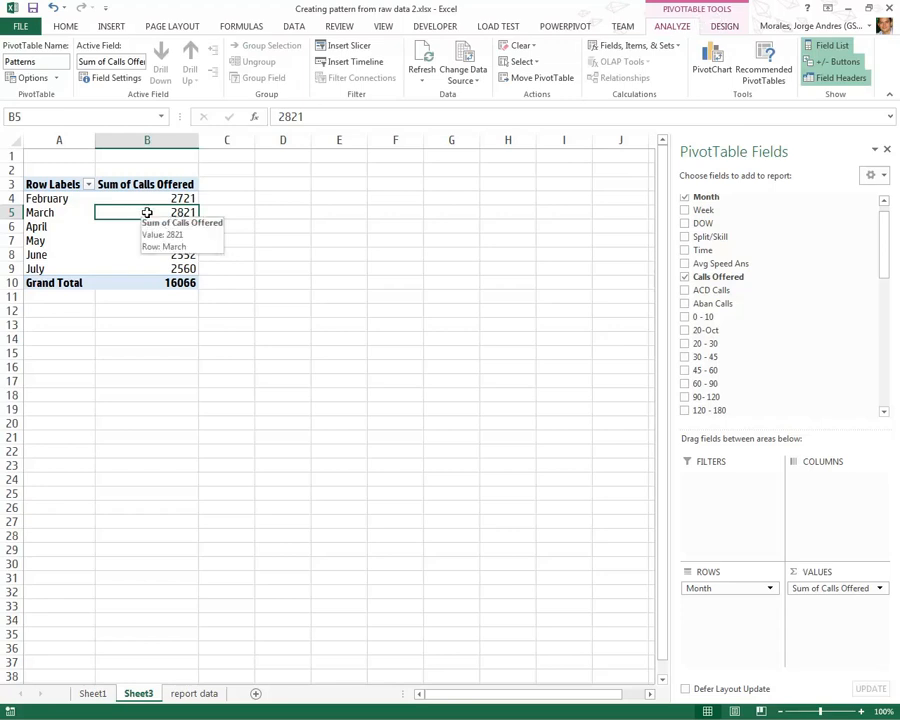
pyautogui.click(240, 212)
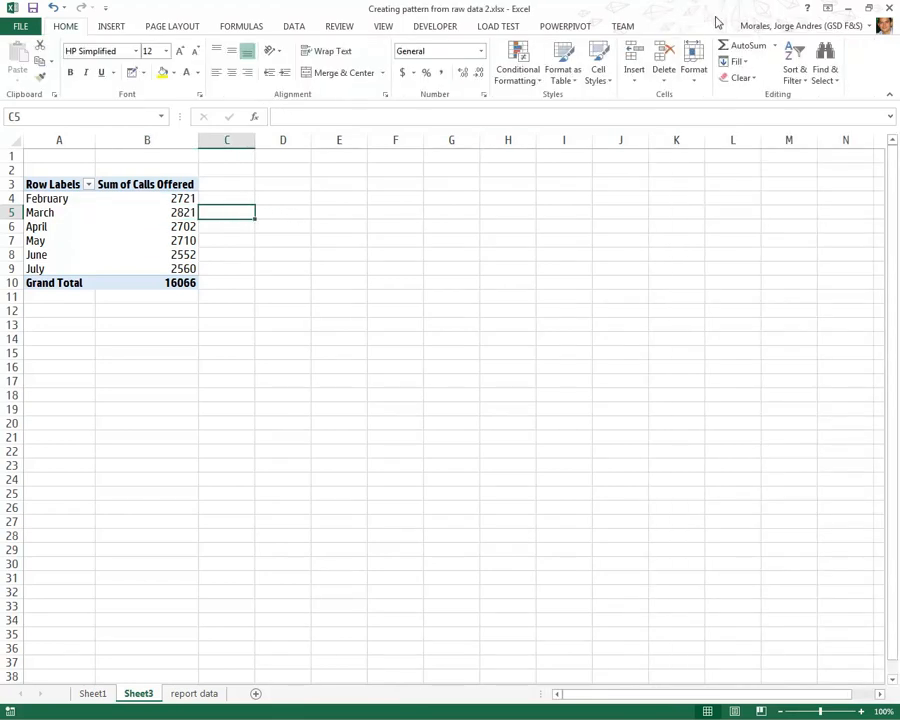
pyautogui.click(167, 238)
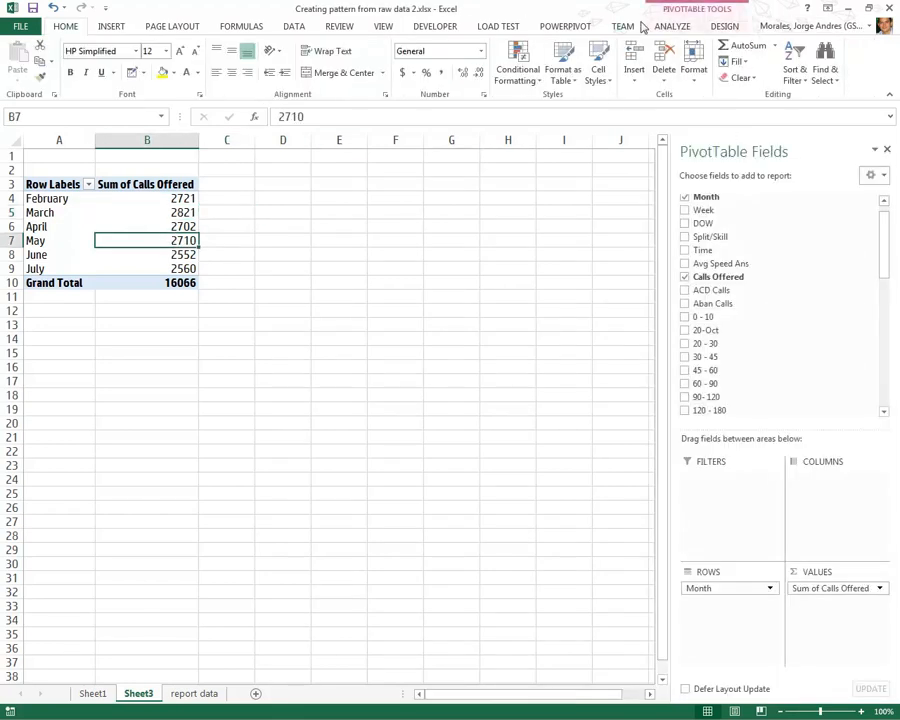
pyautogui.click(684, 27)
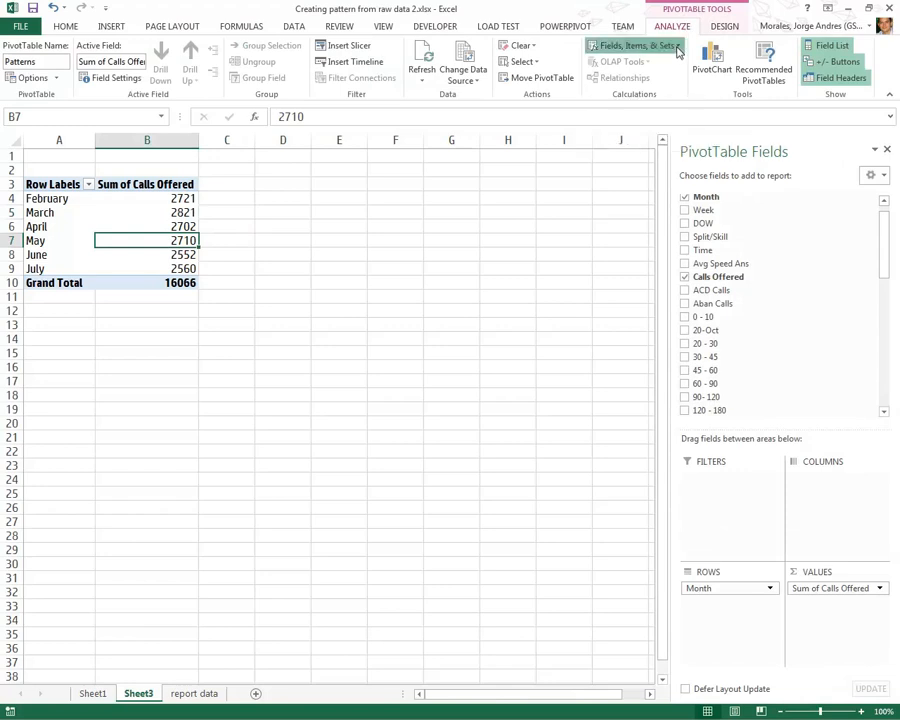
pyautogui.click(676, 47)
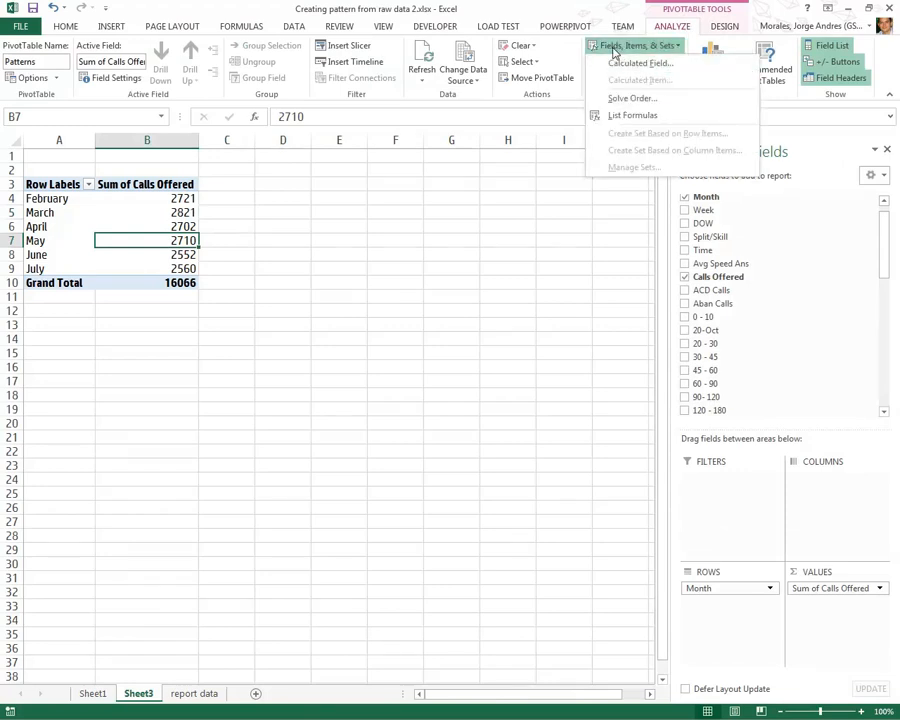
pyautogui.click(664, 66)
pyautogui.moveTo(381, 268); pyautogui.dragTo(323, 220)
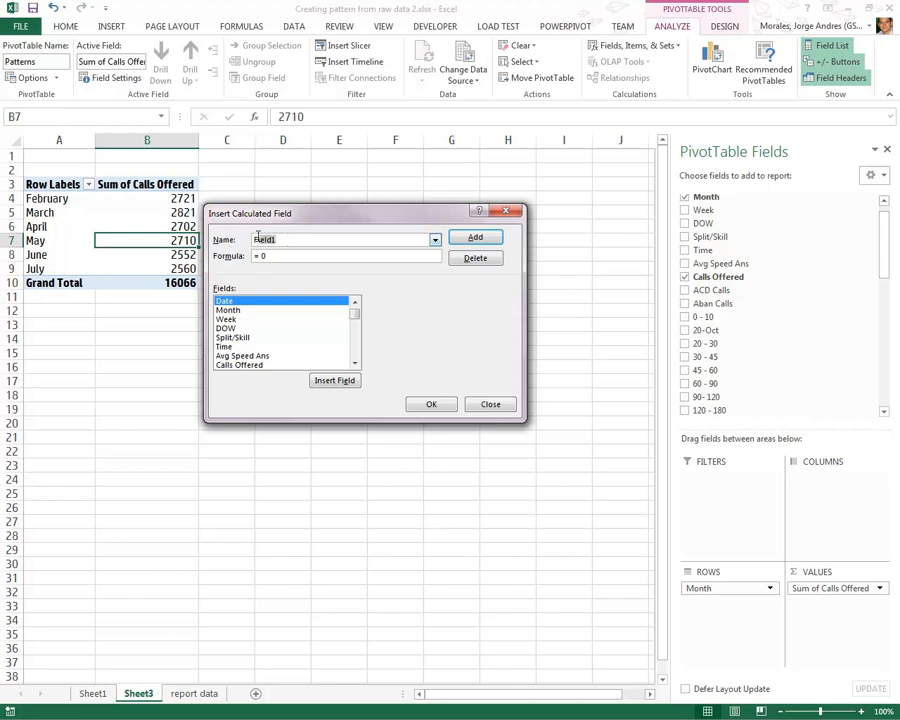
pyautogui.press('BackSpace')
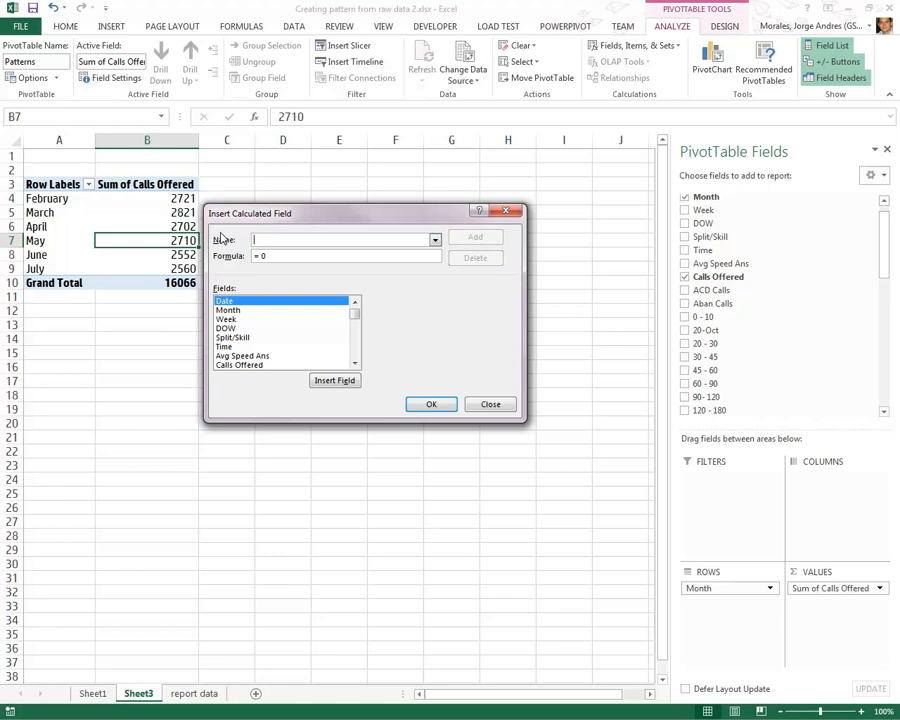
pyautogui.write('AHT seconds')
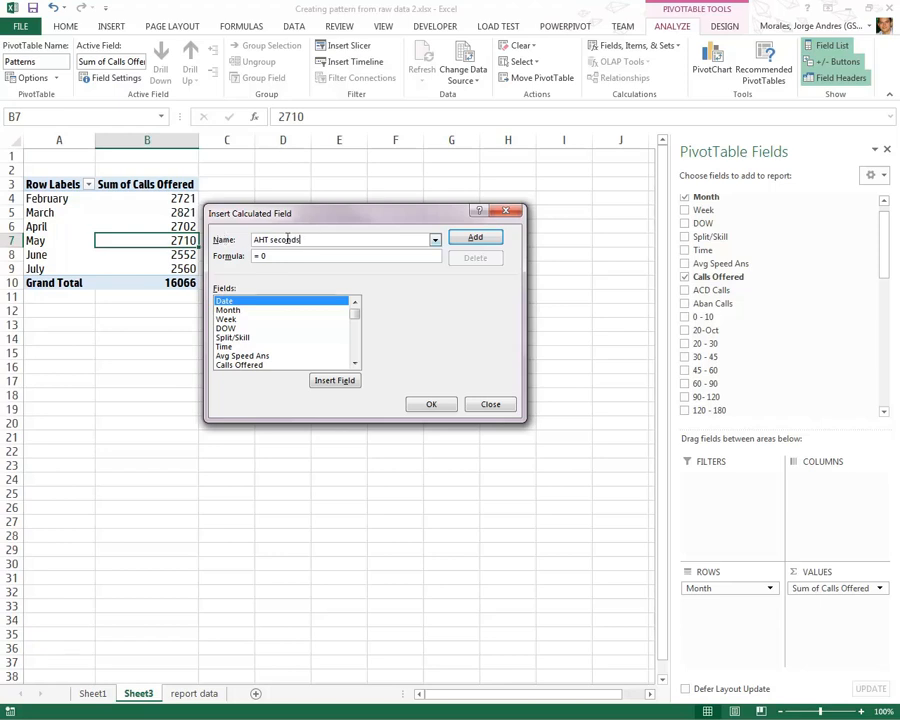
pyautogui.click(269, 240)
pyautogui.press('Delete')
pyautogui.press('Delete')
pyautogui.press('Delete')
# - Begin the calculated field's formula with the sum of the ACD Time, Hold Time and ACW Time fields
pyautogui.click(355, 364)
pyautogui.click(355, 364)
pyautogui.click(356, 365)
pyautogui.click(356, 365)
pyautogui.click(356, 365)
pyautogui.click(356, 365)
pyautogui.click(356, 365)
pyautogui.click(356, 365)
pyautogui.click(356, 365)
pyautogui.click(356, 365)
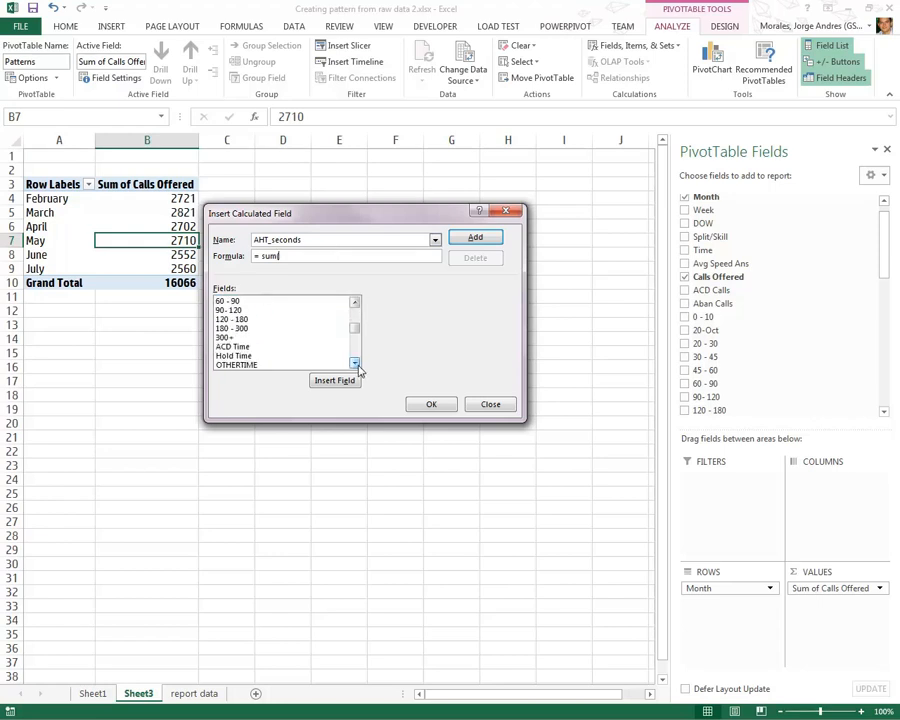
pyautogui.click(356, 364)
pyautogui.write('(')
pyautogui.click(238, 338)
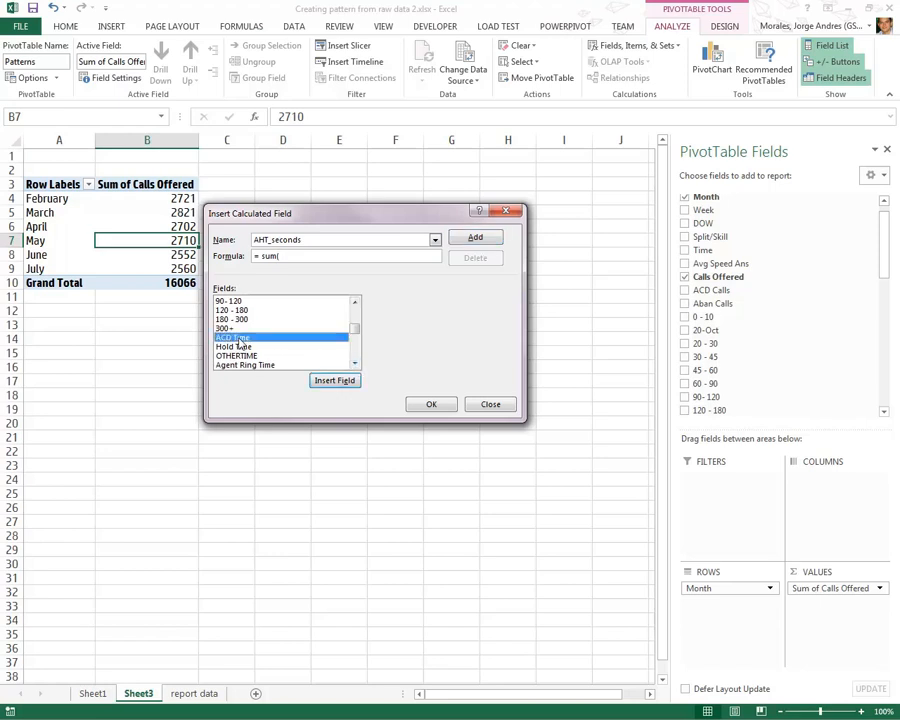
pyautogui.doubleClick(238, 340)
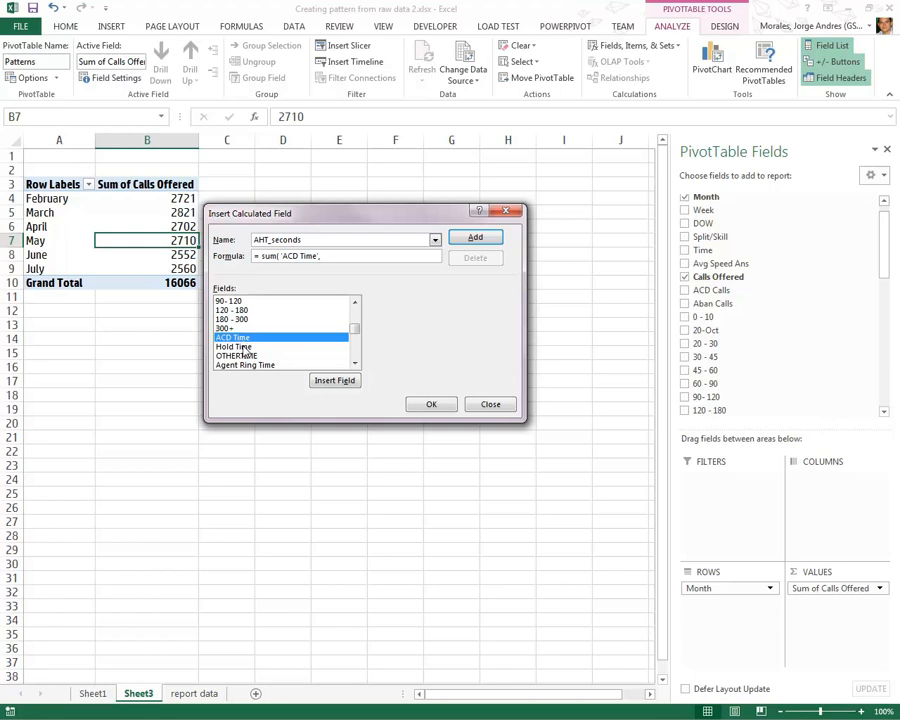
pyautogui.write(',')
pyautogui.doubleClick(245, 347)
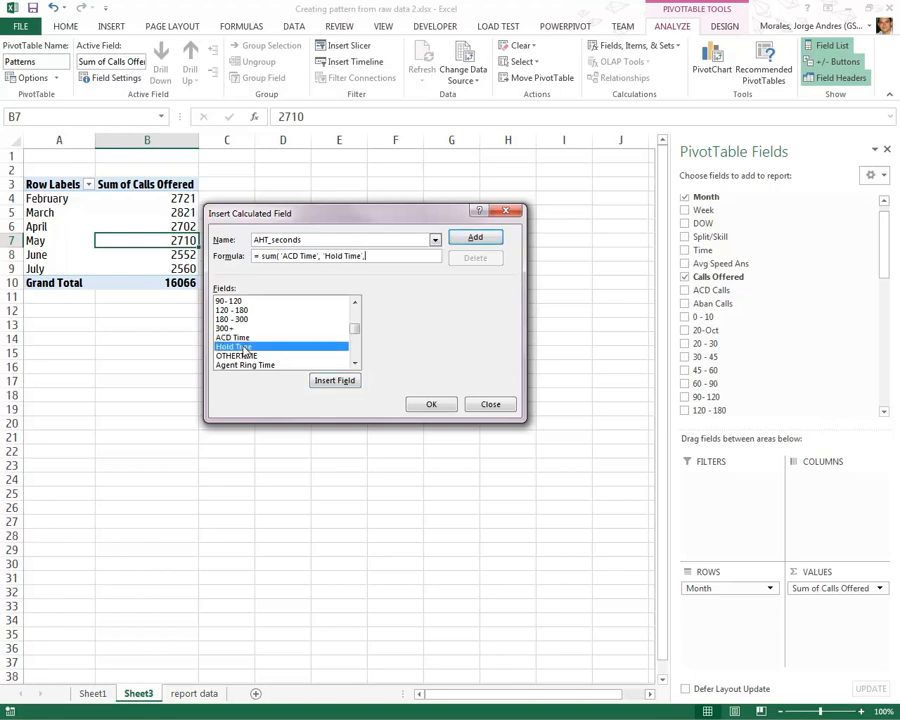
pyautogui.click(355, 363)
pyautogui.click(355, 363)
pyautogui.click(355, 363)
pyautogui.doubleClick(237, 347)
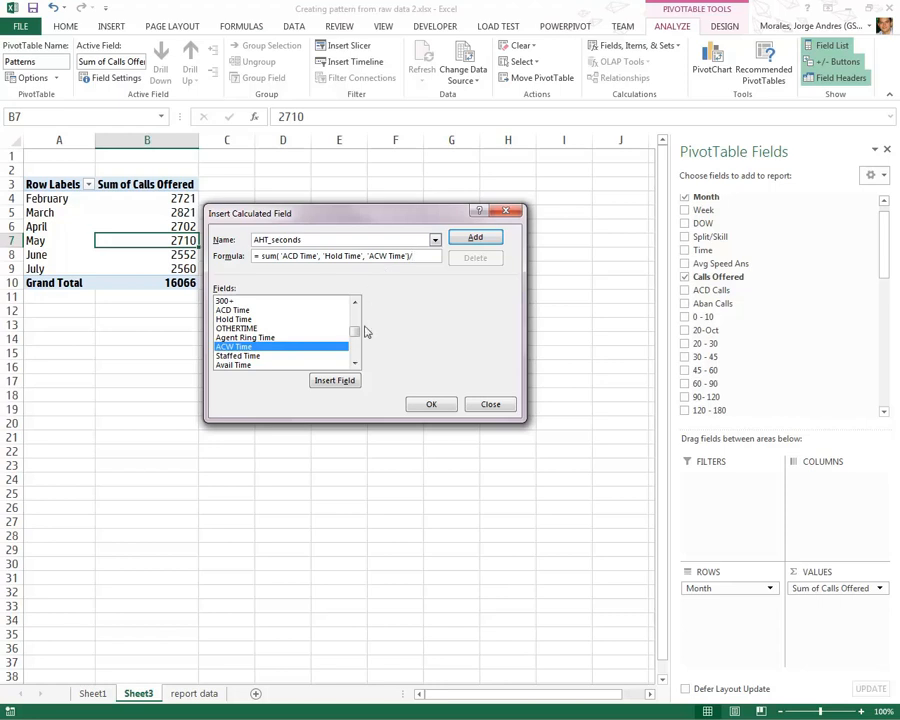
# - Divide the sum by the ACD Calls field and add the calculated field to the PivotTable
pyautogui.moveTo(355, 331); pyautogui.dragTo(358, 315)
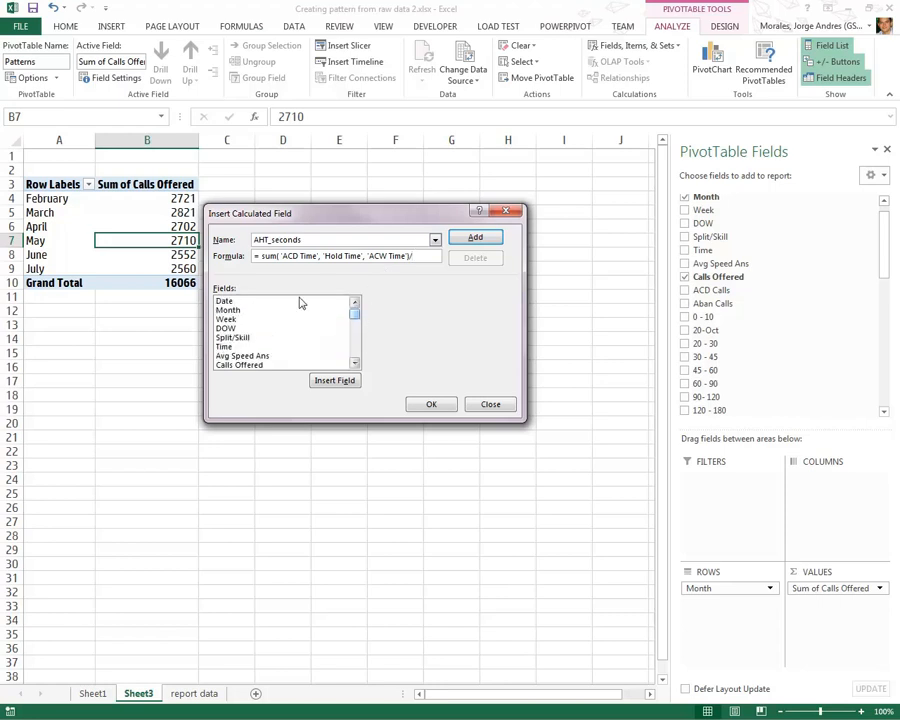
pyautogui.click(353, 363)
pyautogui.click(353, 363)
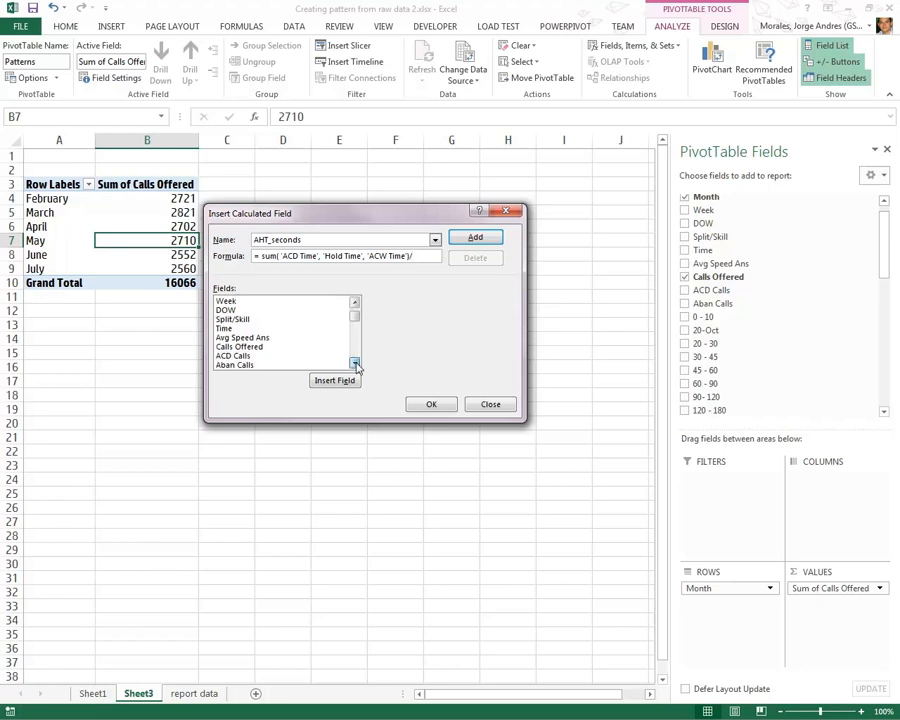
pyautogui.click(226, 358)
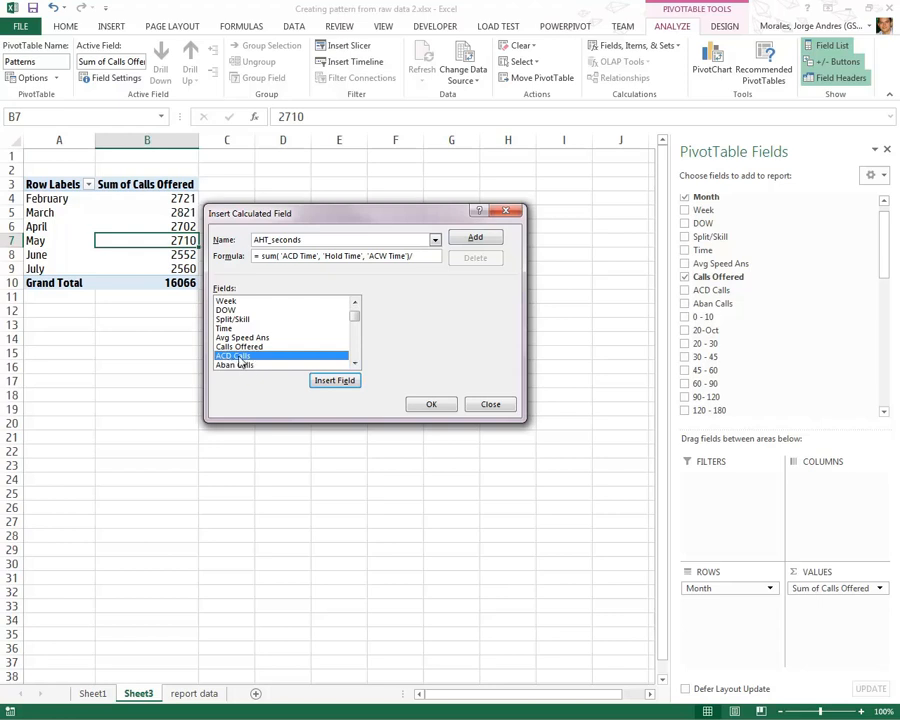
pyautogui.doubleClick(238, 358)
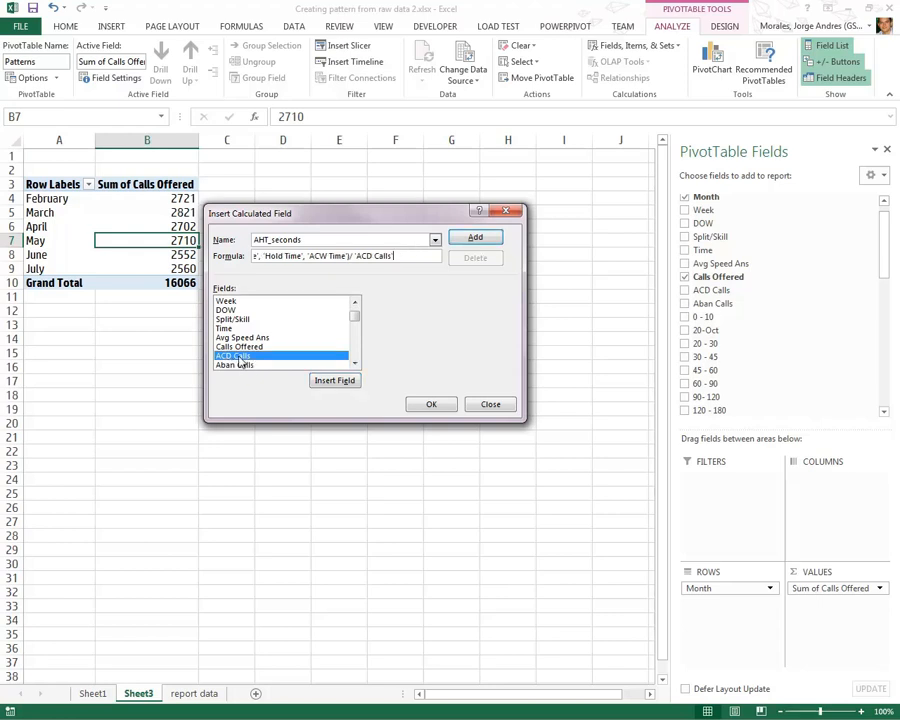
pyautogui.click(431, 405)
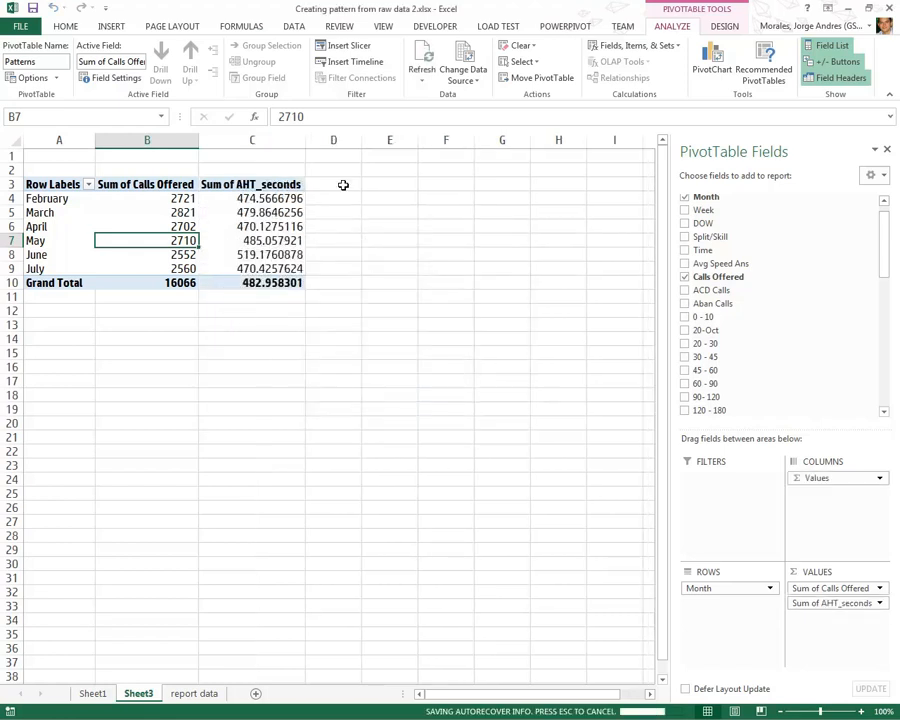
# - Format the monthly AHT_seconds values in C4:C9 to show no decimal places
pyautogui.moveTo(250, 198); pyautogui.dragTo(263, 265)
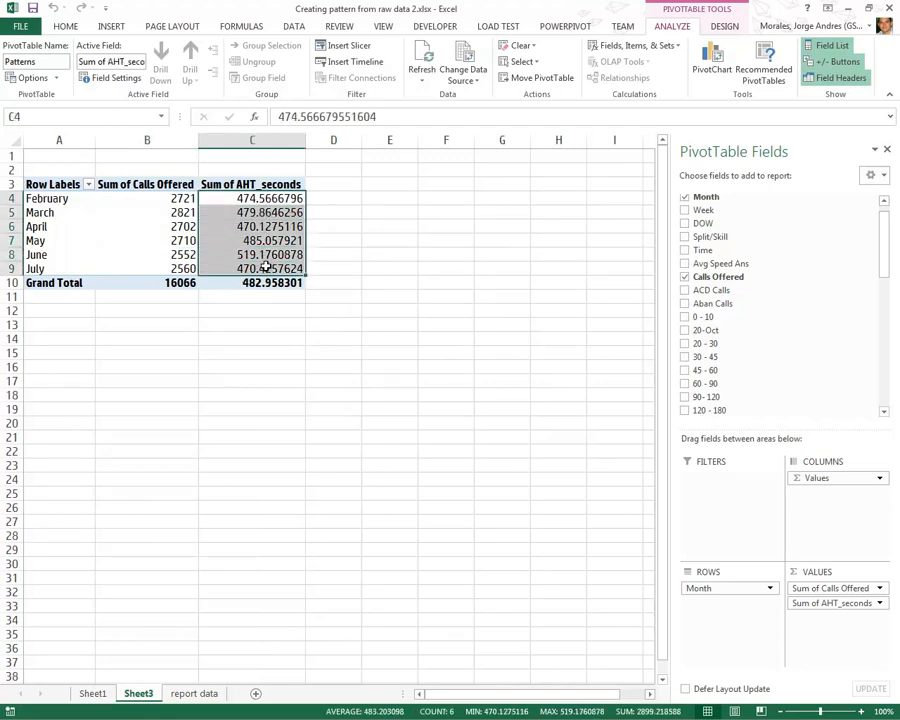
pyautogui.click(111, 27)
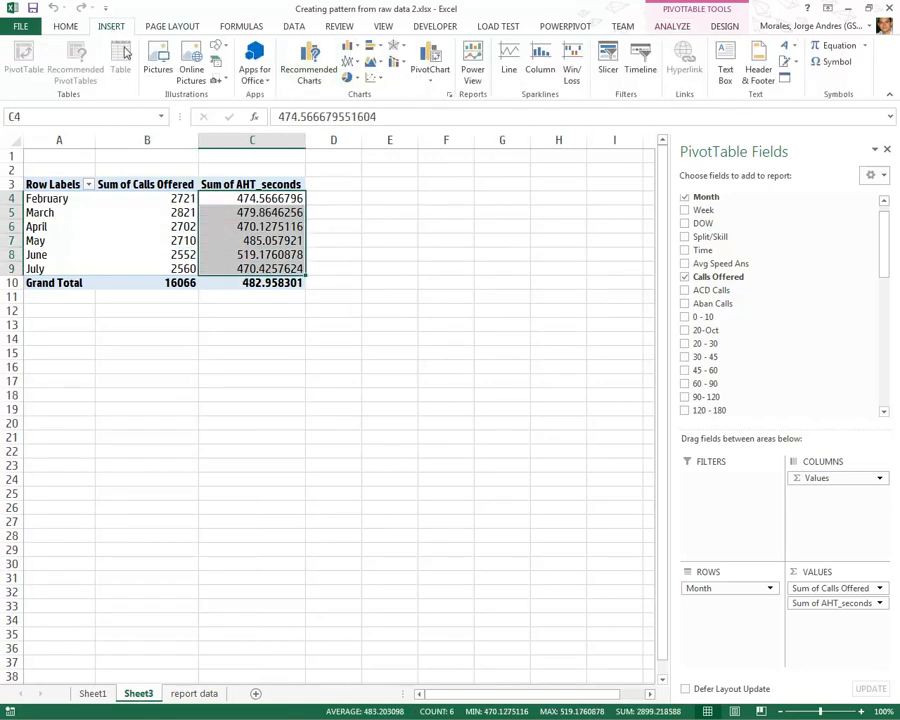
pyautogui.click(62, 28)
pyautogui.click(480, 76)
pyautogui.click(480, 76)
pyautogui.click(480, 76)
pyautogui.click(480, 76)
pyautogui.click(480, 76)
pyautogui.click(480, 76)
pyautogui.click(180, 212)
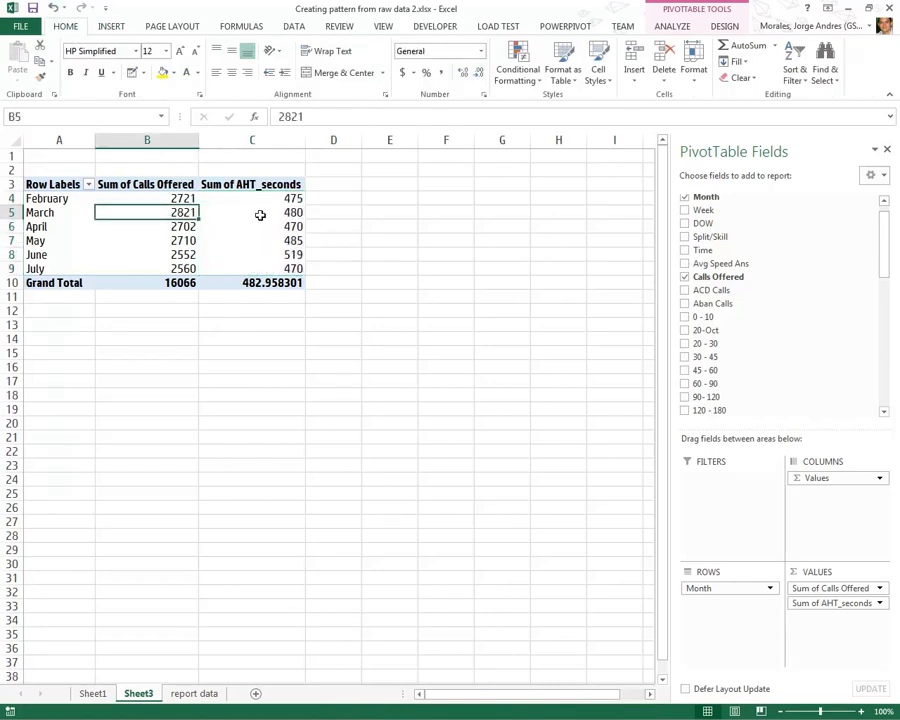
pyautogui.click(167, 181)
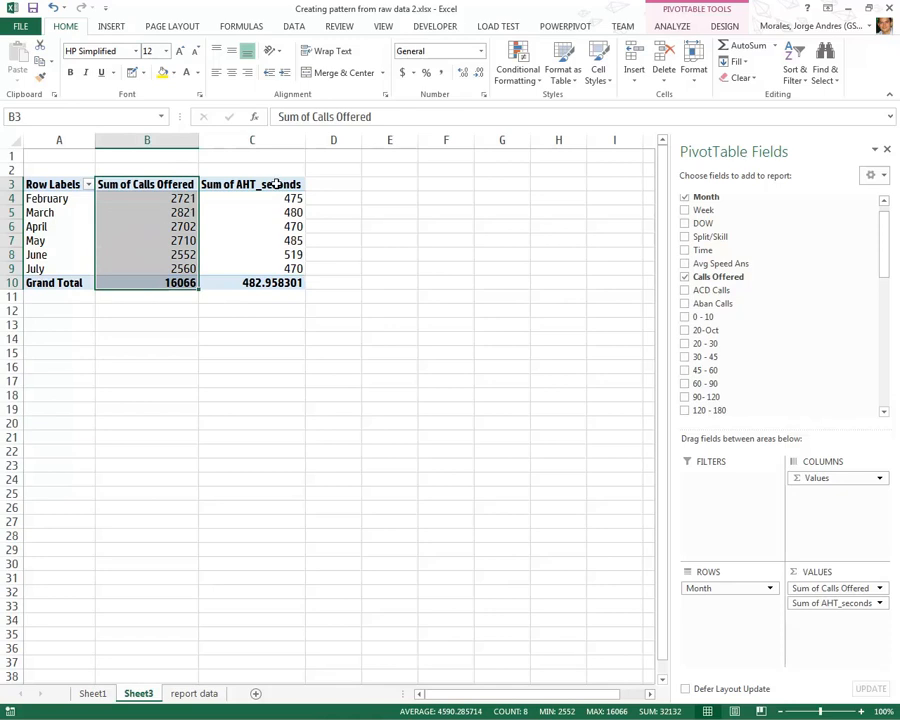
pyautogui.click(380, 268)
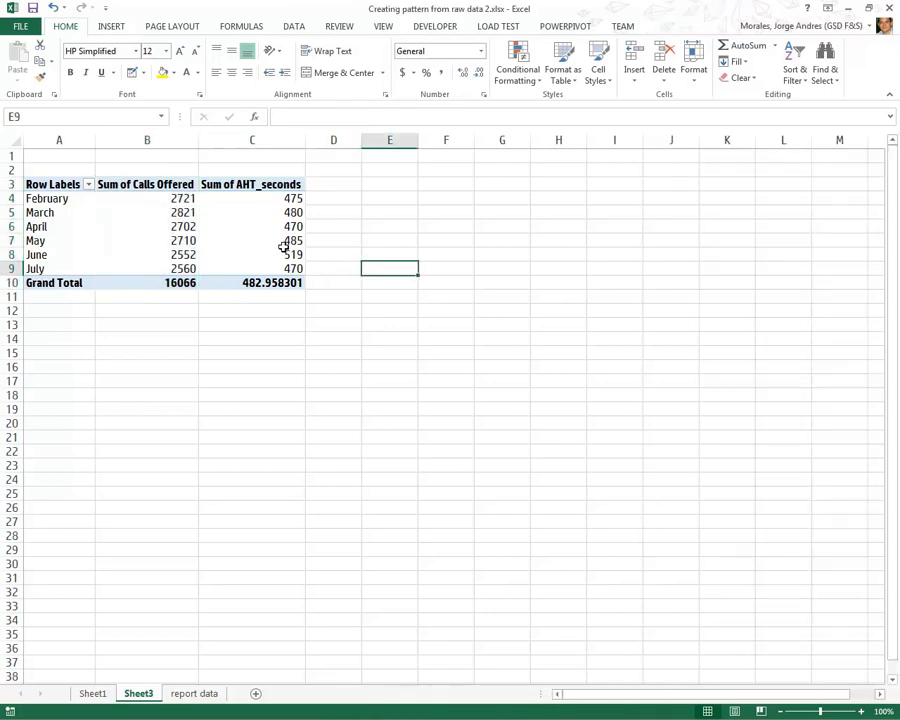
# - Check the Calls Offered column in the report data and rename Sheet3 as Month
pyautogui.click(191, 695)
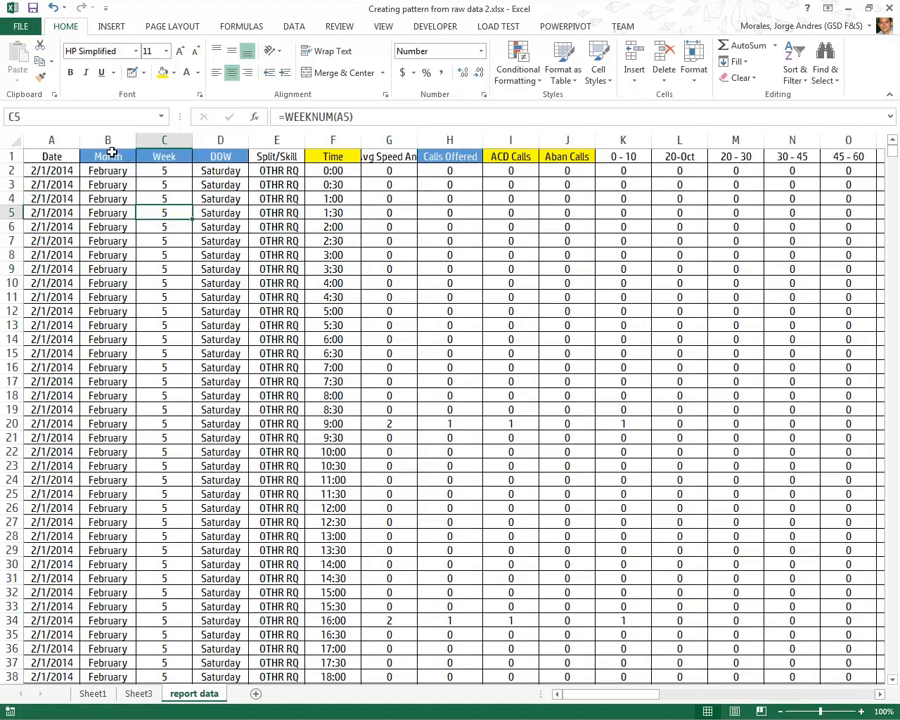
pyautogui.click(459, 158)
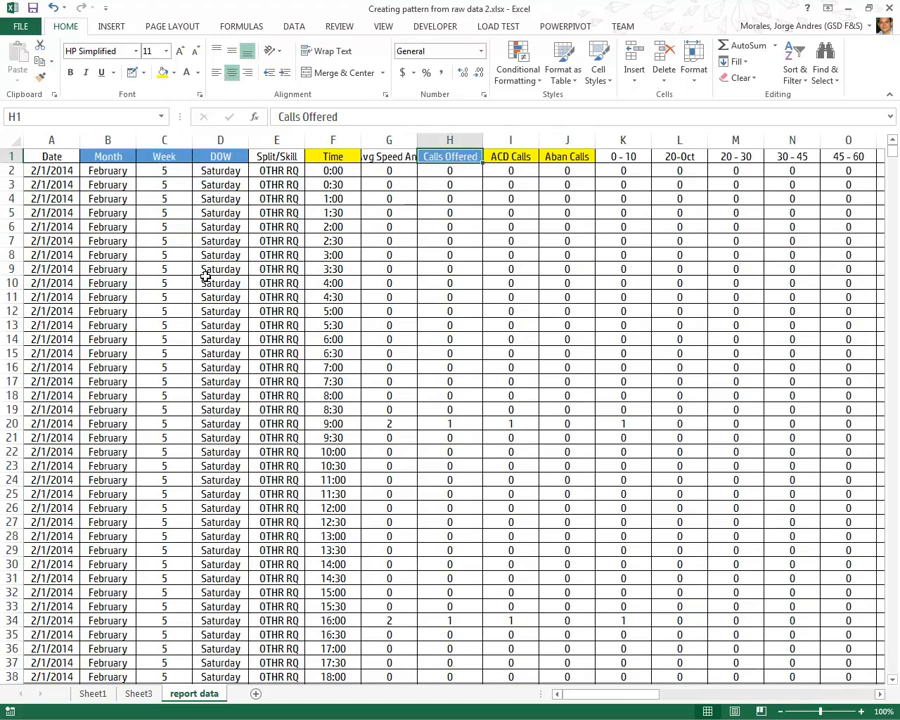
pyautogui.click(145, 696)
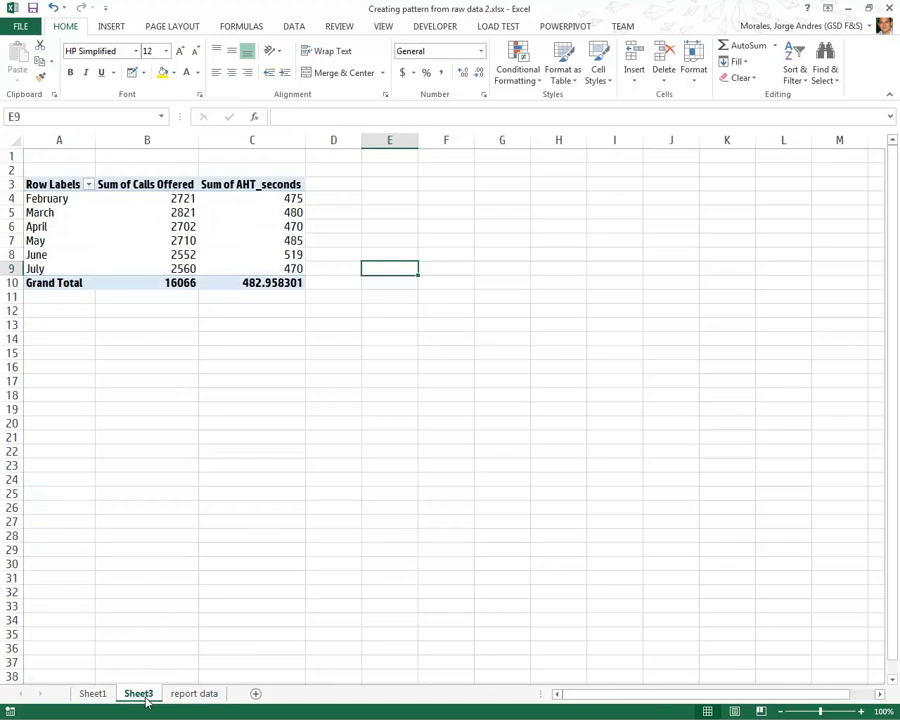
pyautogui.write('Month')
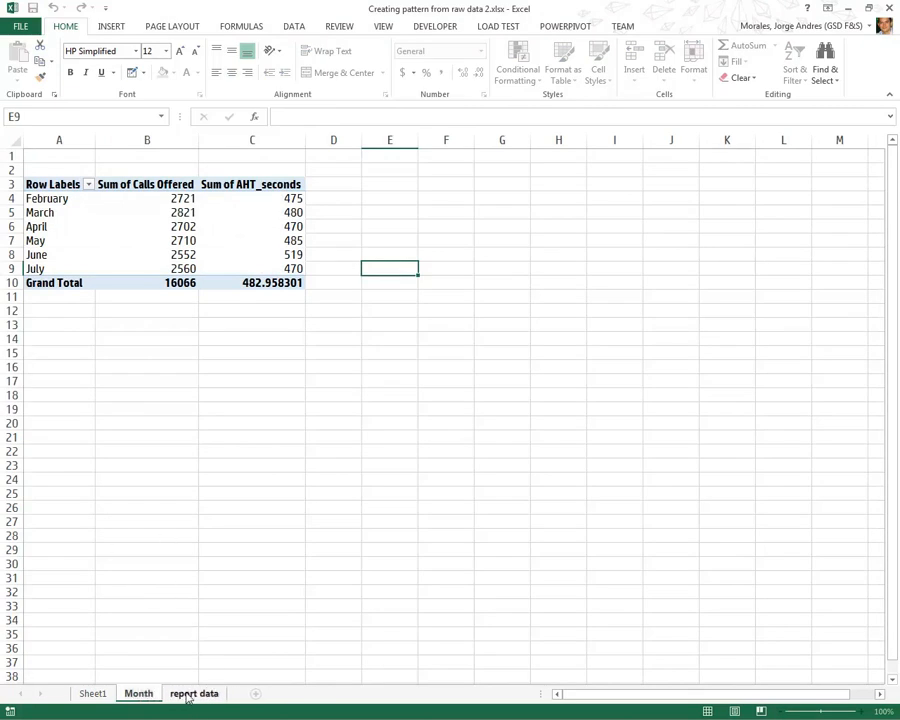
# - Finish renaming the monthly PivotTable sheet as Monthly Patters
pyautogui.write('ly Pattern')
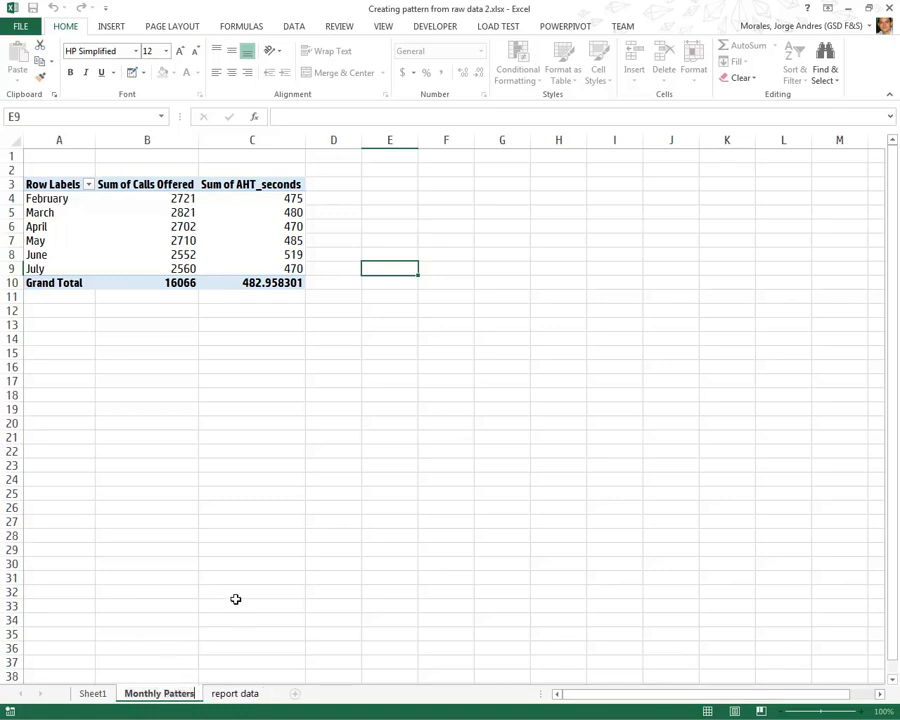
pyautogui.click(276, 478)
# - Review the Month and Calls Offered columns in the report data and inspect the formulas in B2 and H2
pyautogui.click(229, 695)
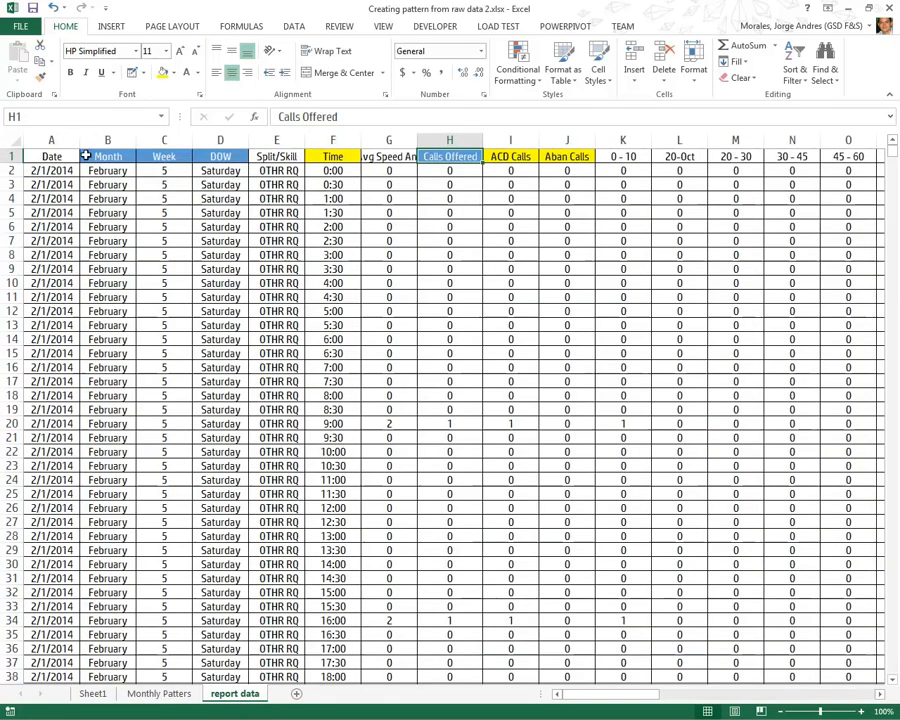
pyautogui.click(116, 140)
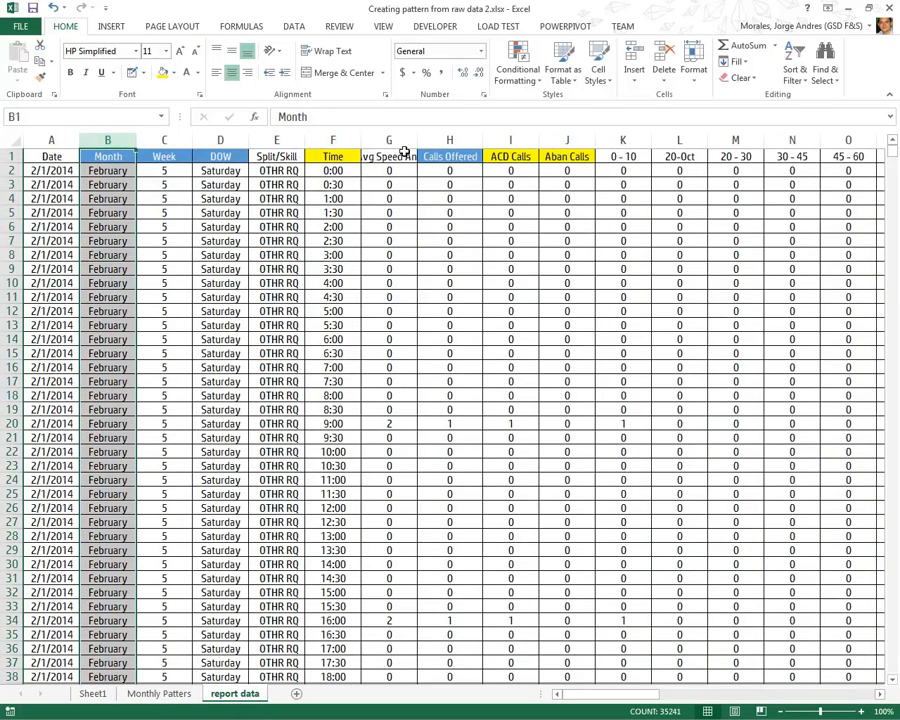
pyautogui.click(449, 140)
pyautogui.click(470, 171)
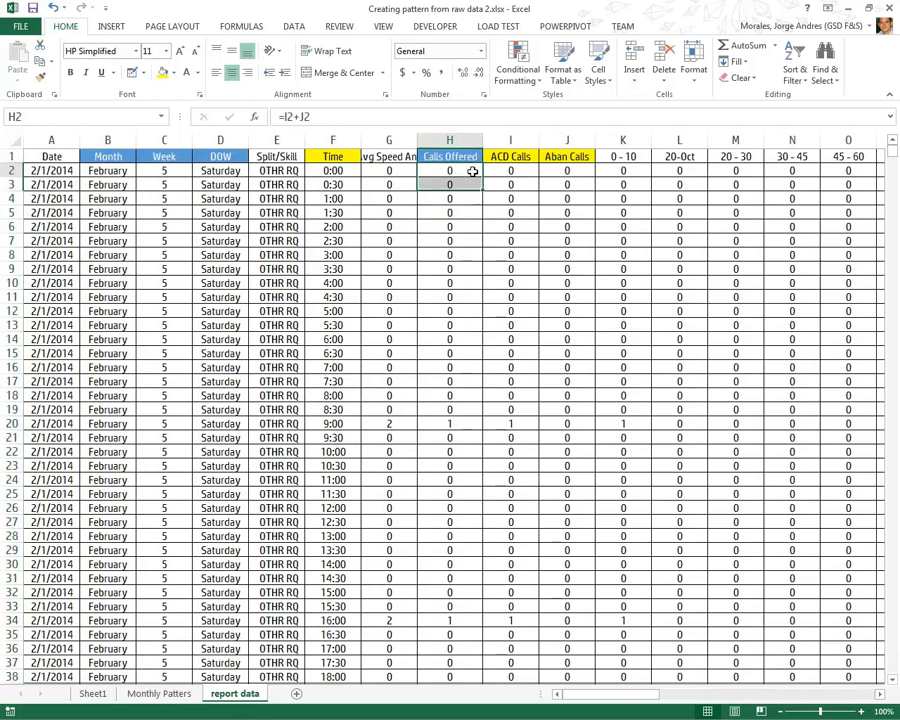
pyautogui.doubleClick(473, 171)
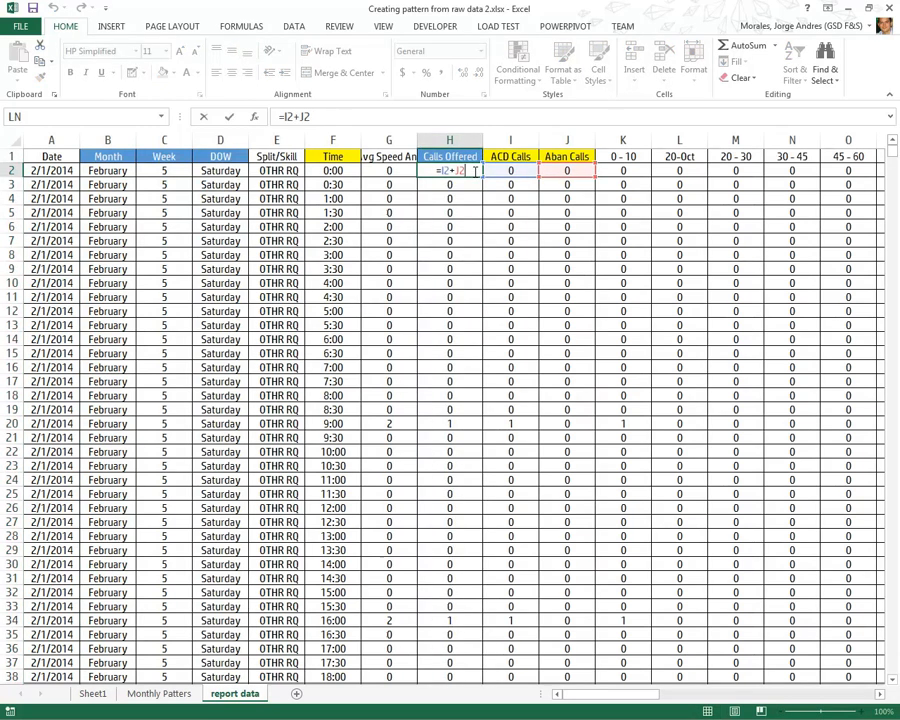
pyautogui.press('Return')
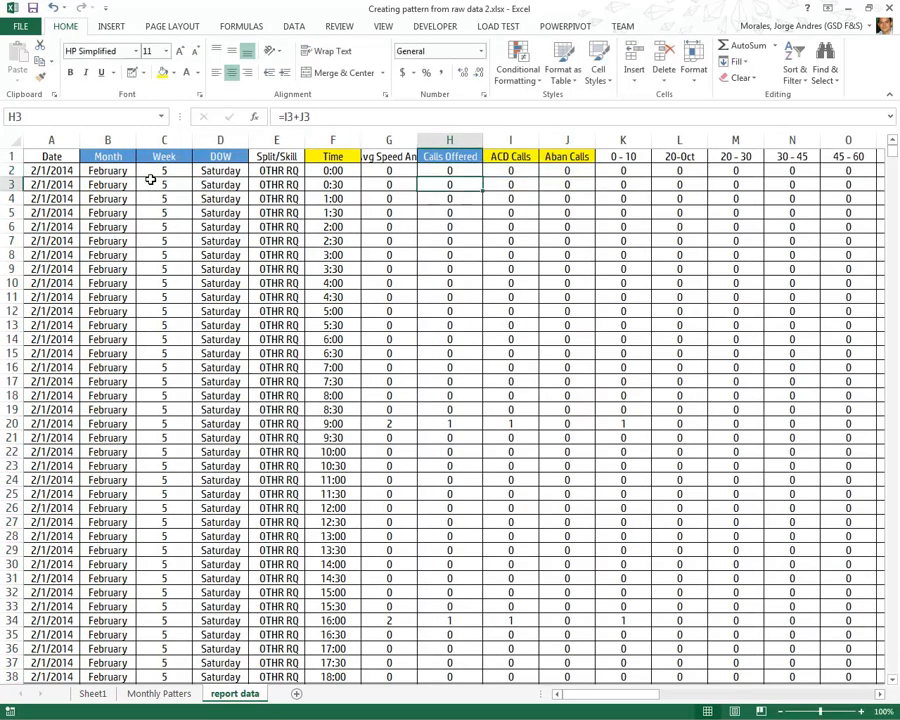
pyautogui.doubleClick(100, 170)
pyautogui.press('Return')
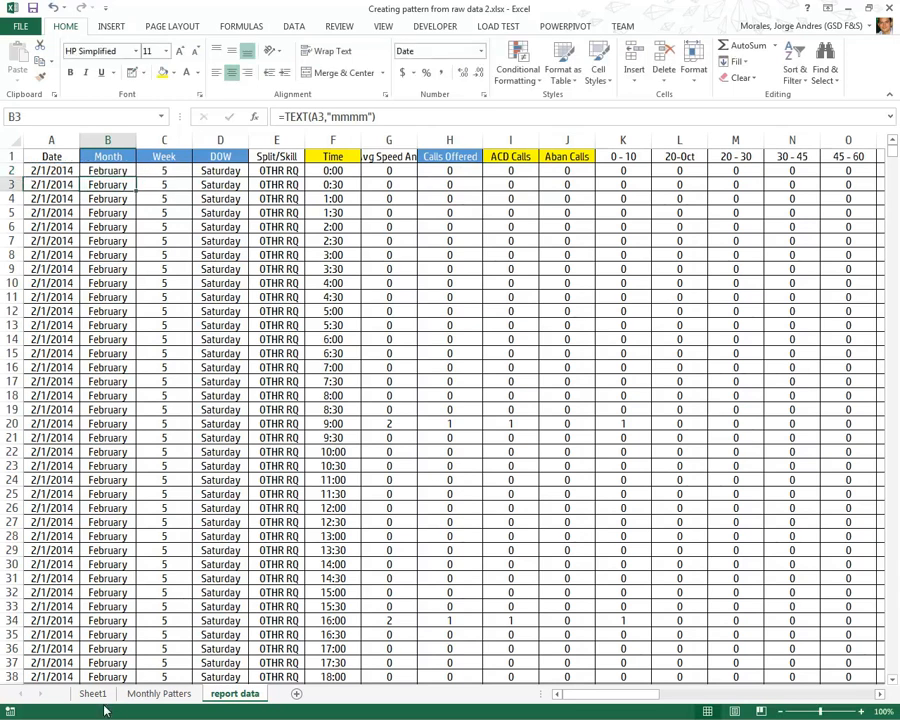
# - List the Monthly Patters PivotTable's calculated field formulas on a new sheet and inspect the AHT_seconds entry
pyautogui.click(145, 692)
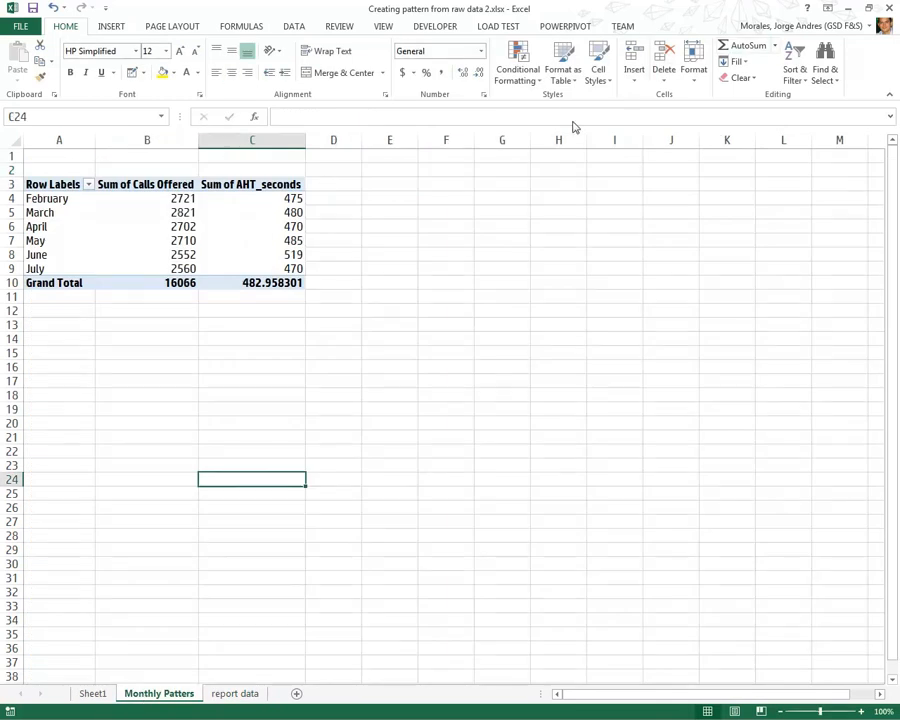
pyautogui.click(251, 198)
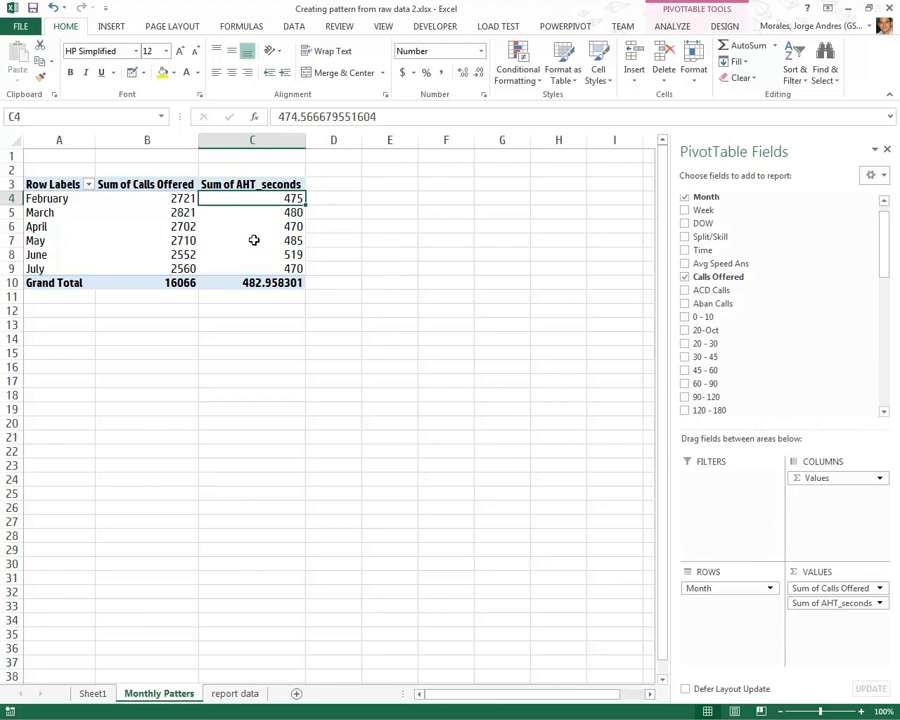
pyautogui.click(675, 27)
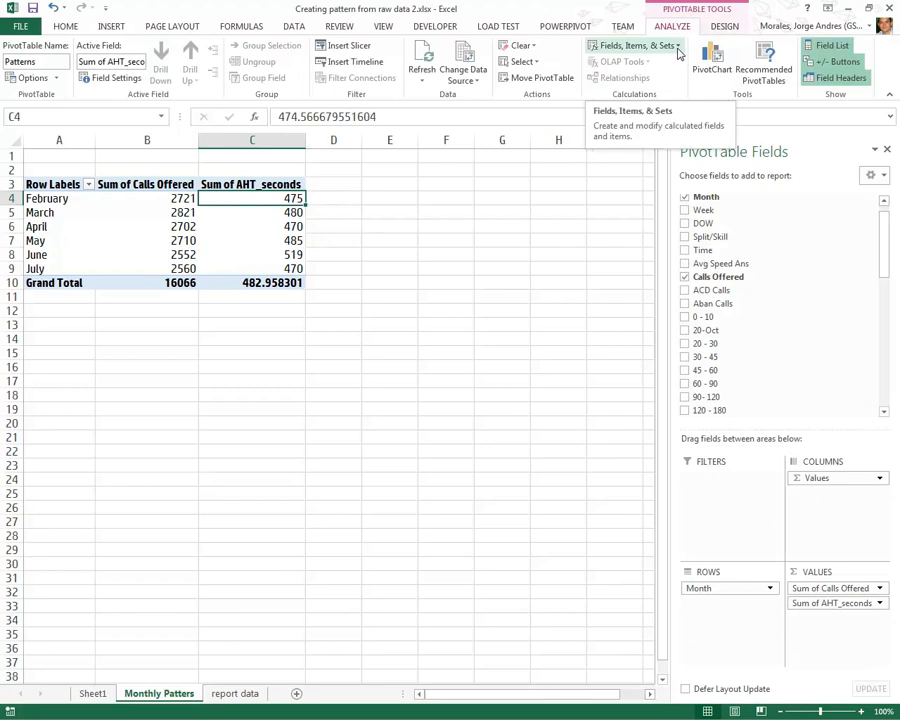
pyautogui.click(678, 53)
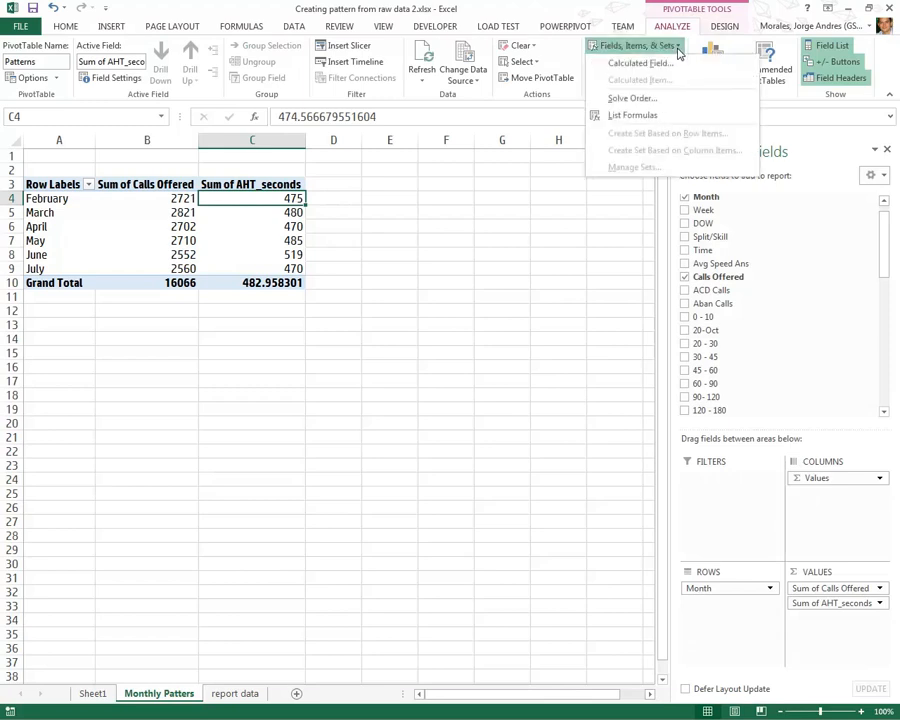
pyautogui.click(632, 116)
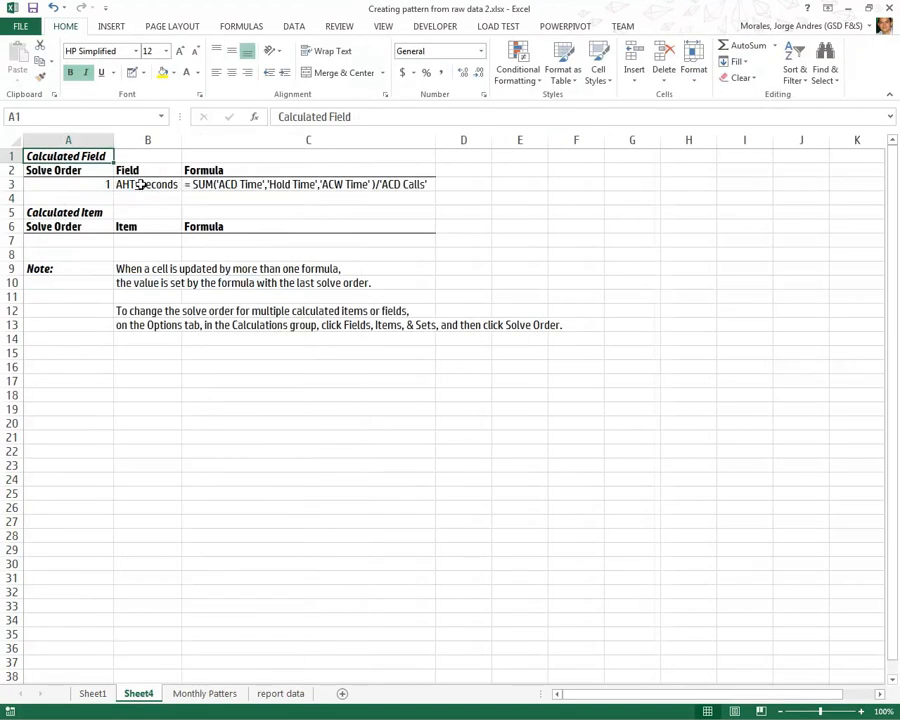
pyautogui.moveTo(88, 186); pyautogui.dragTo(360, 184)
pyautogui.click(360, 184)
pyautogui.click(138, 186)
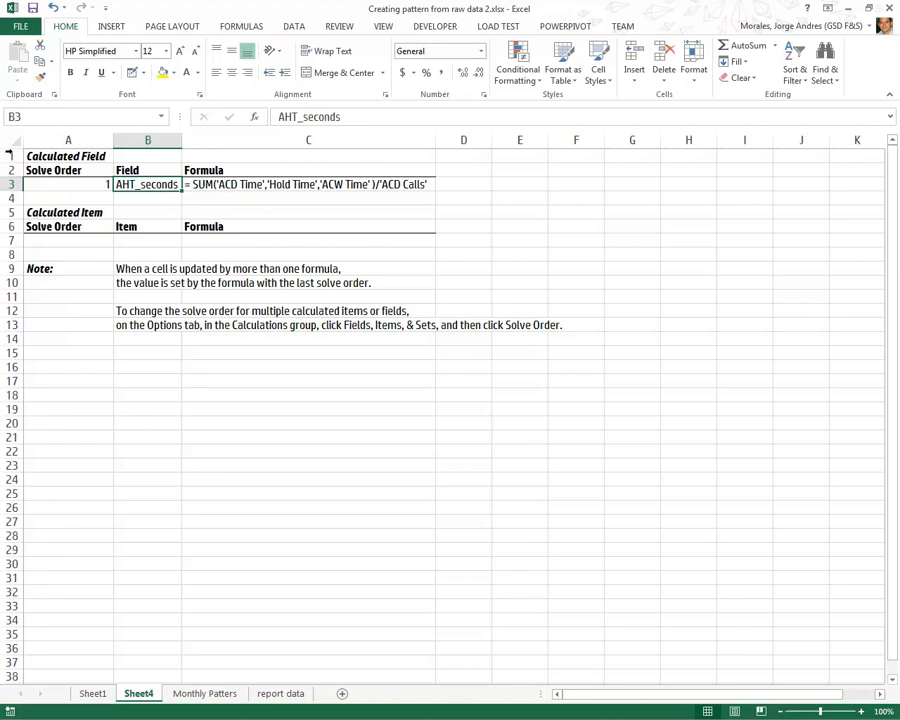
# - Rename the formula list sheet as formulas and order the sheets so it sits between Monthly Patters and report data
pyautogui.doubleClick(421, 697)
pyautogui.write('formulas')
pyautogui.click(594, 397)
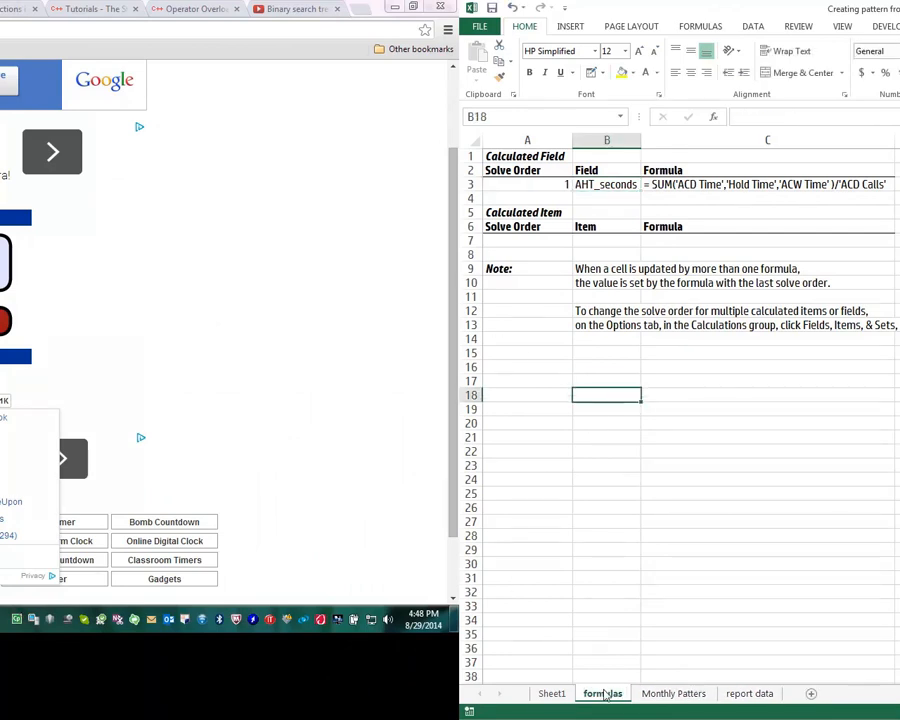
pyautogui.moveTo(704, 694)
pyautogui.mouseDown()
pyautogui.moveTo(733, 690)
pyautogui.moveTo(698, 702)
pyautogui.mouseUp()
# - Create a copy of the Monthly Patters sheet and place it before Sheet1
pyautogui.click(618, 694)
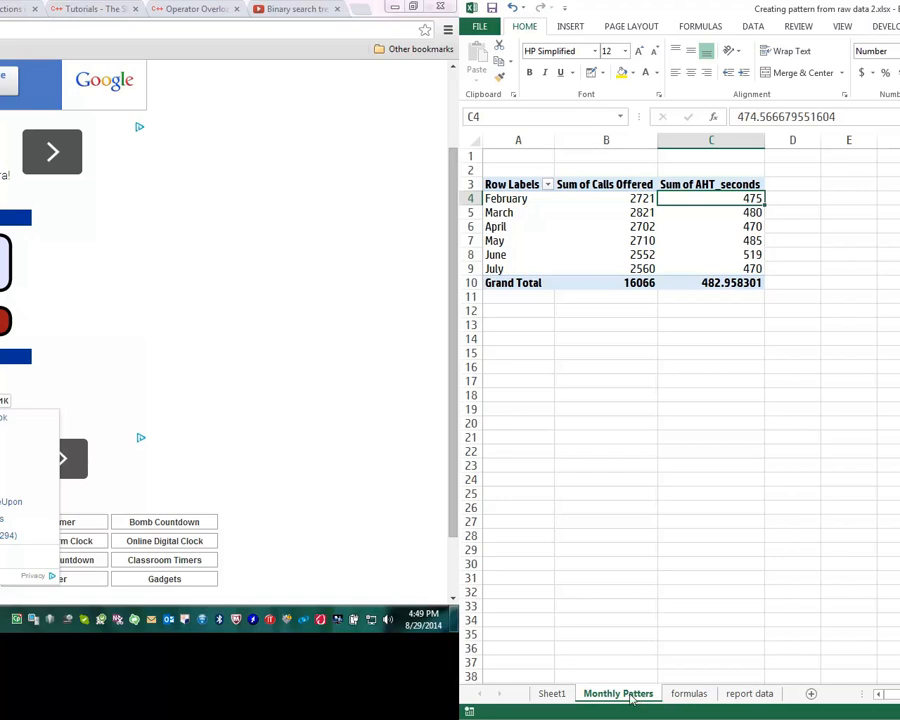
pyautogui.rightClick(632, 699)
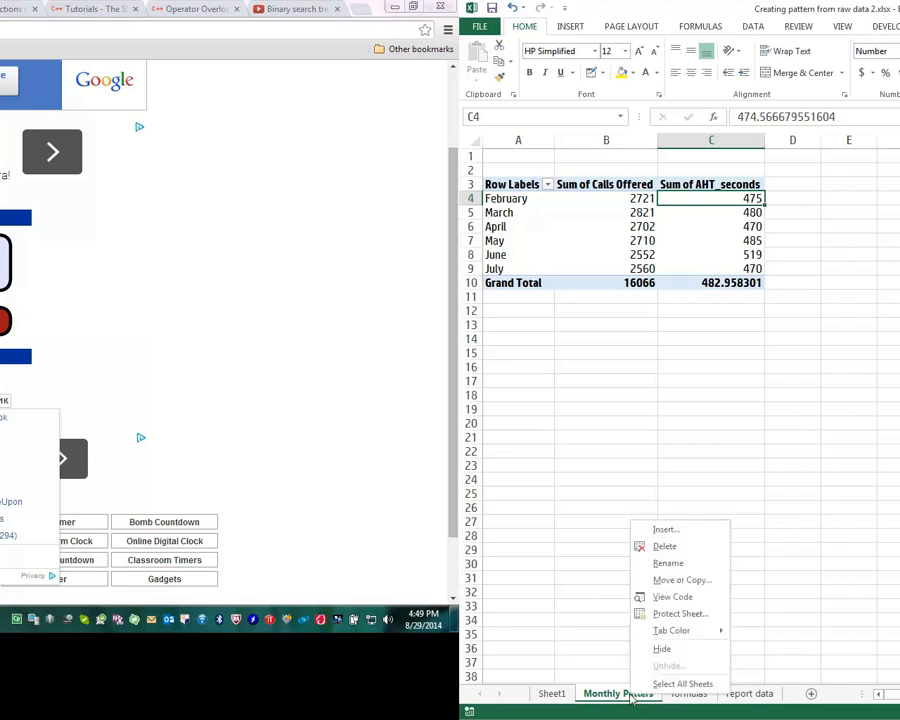
pyautogui.click(680, 580)
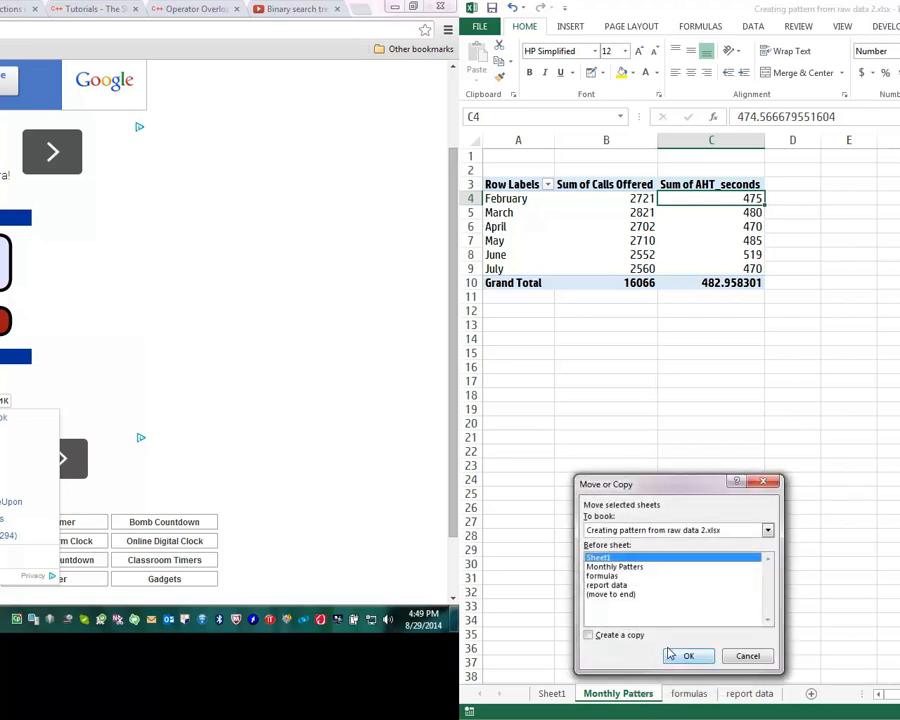
pyautogui.click(590, 635)
pyautogui.click(688, 658)
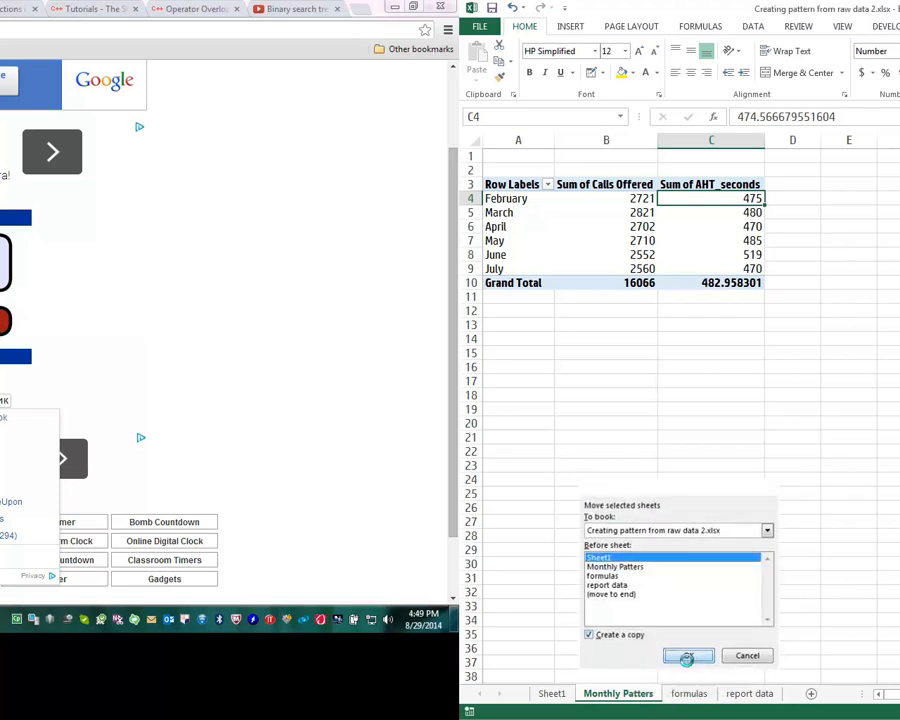
# - Rename the copied sheet as Weekly-Daily Patters, without the (2) suffix
pyautogui.doubleClick(576, 694)
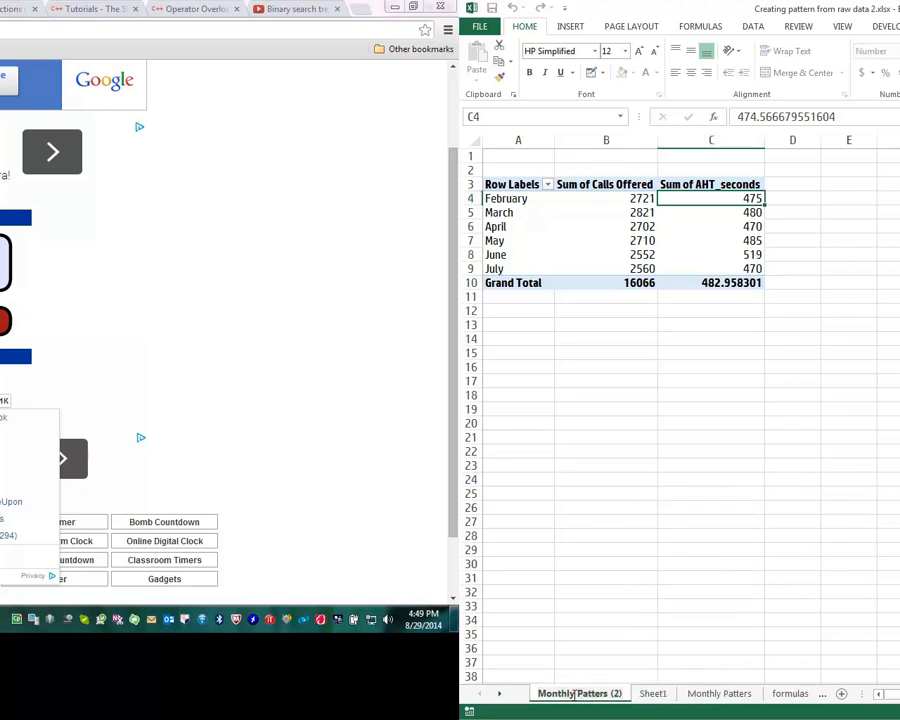
pyautogui.write('Weekl')
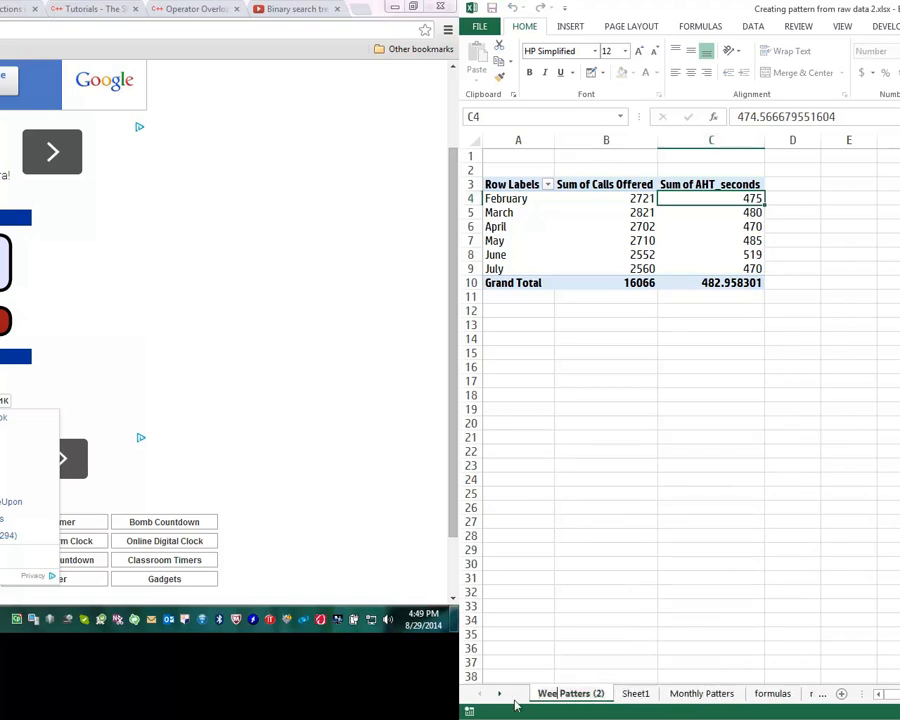
pyautogui.write('y')
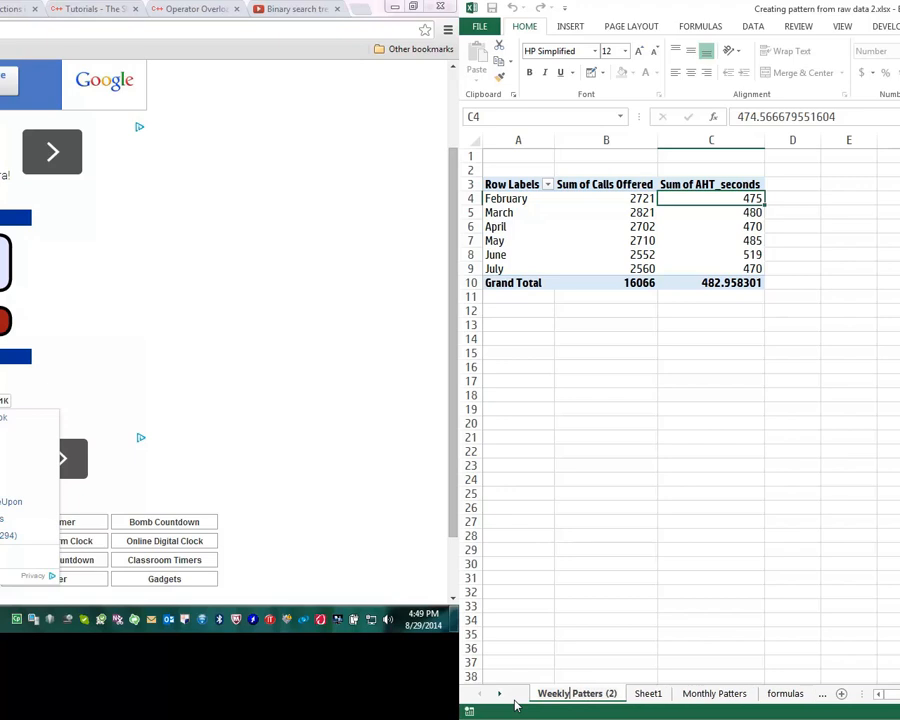
pyautogui.write('-Day')
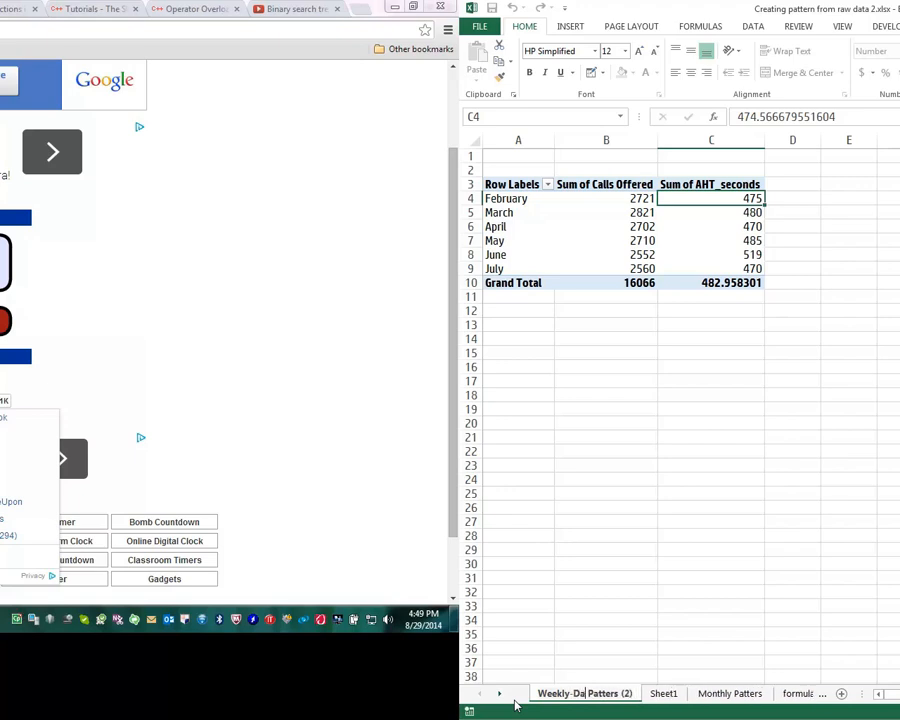
pyautogui.press('BackSpace')
pyautogui.write('ily')
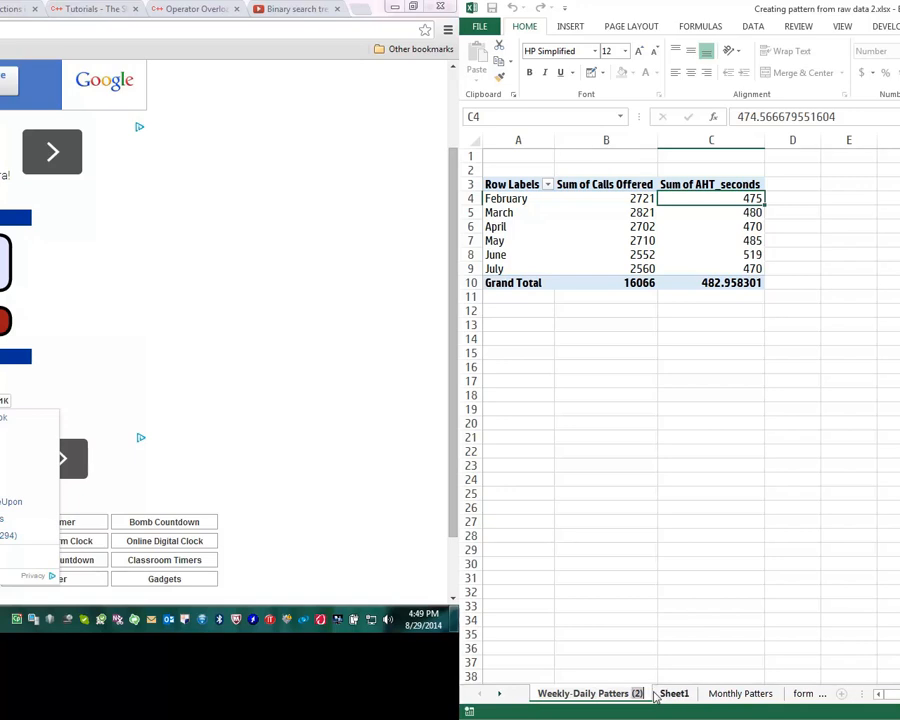
pyautogui.press('BackSpace')
pyautogui.press('BackSpace')
pyautogui.press('BackSpace')
pyautogui.press('BackSpace')
pyautogui.click(633, 595)
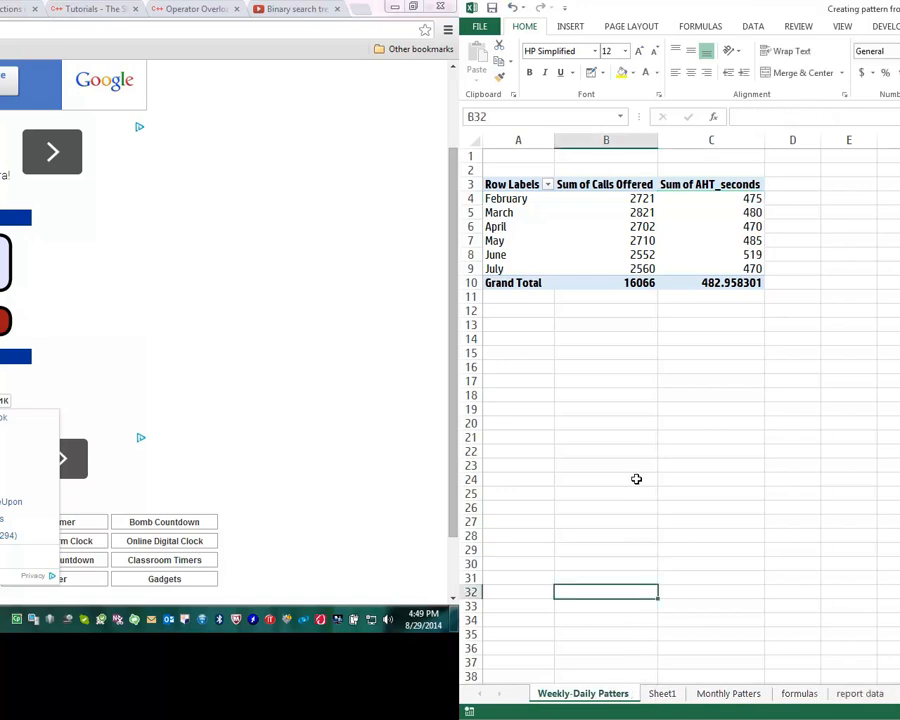
# - Move the Month field from rows to filters in the Weekly-Daily Patters PivotTable
pyautogui.click(661, 257)
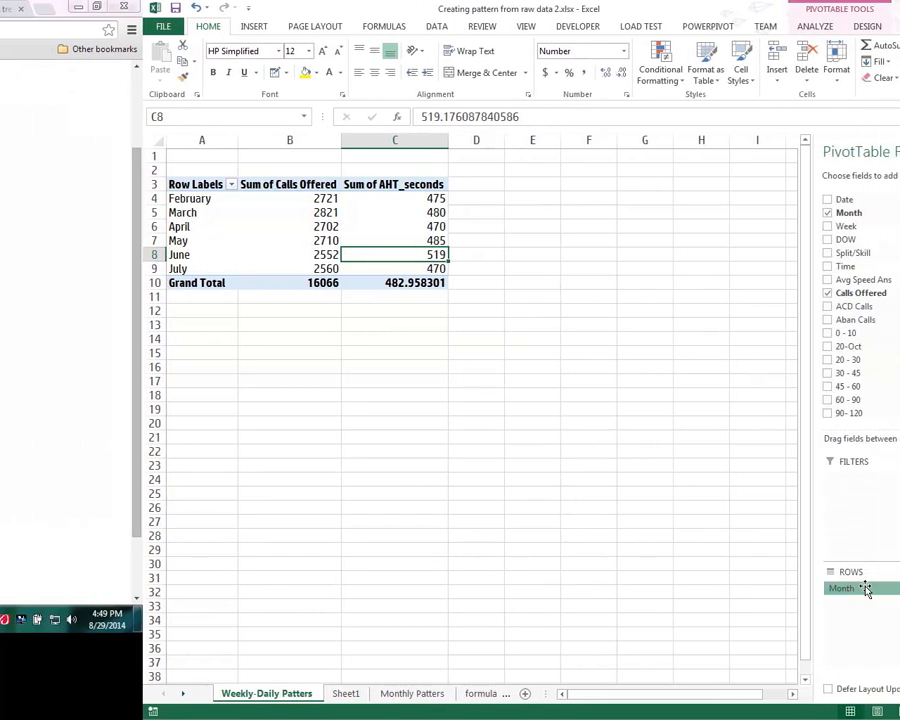
pyautogui.moveTo(866, 590); pyautogui.dragTo(899, 496)
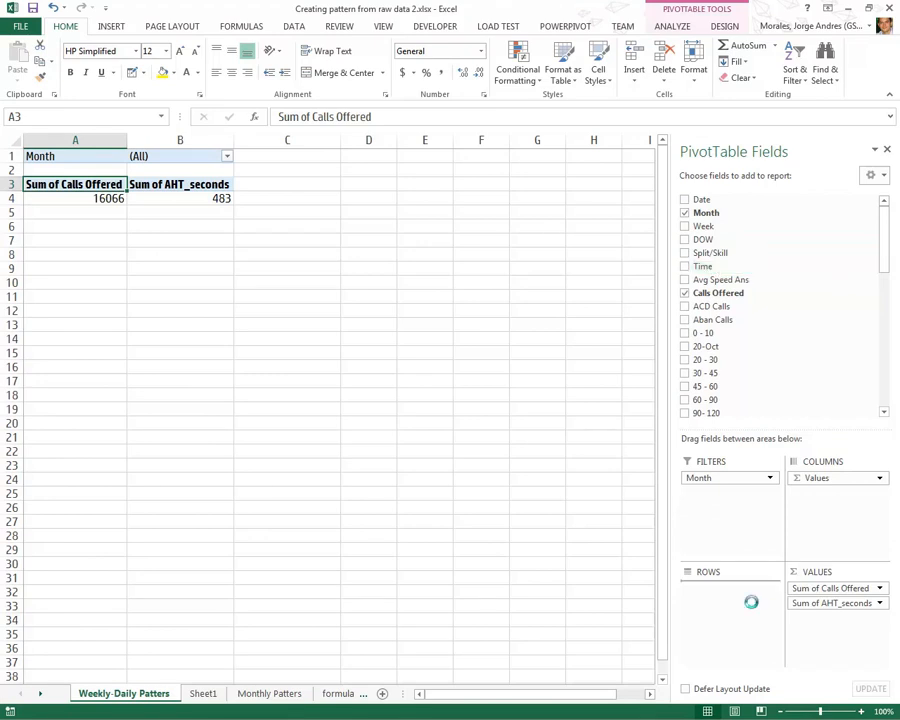
# - Try the Time field as the PivotTable's row field and remove it again
pyautogui.moveTo(703, 266); pyautogui.dragTo(755, 612)
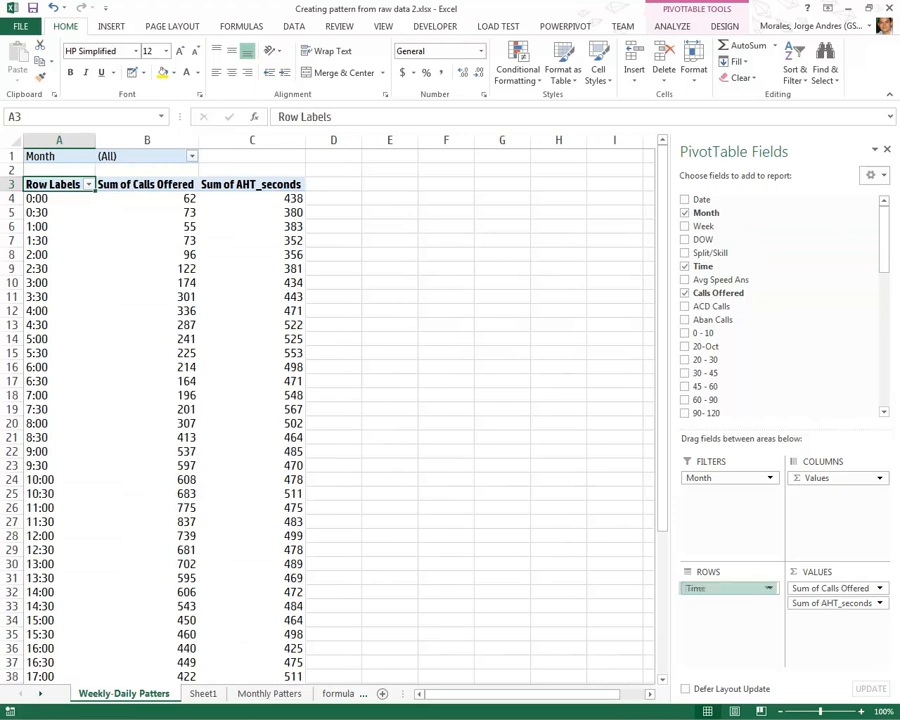
pyautogui.moveTo(730, 588); pyautogui.dragTo(743, 348)
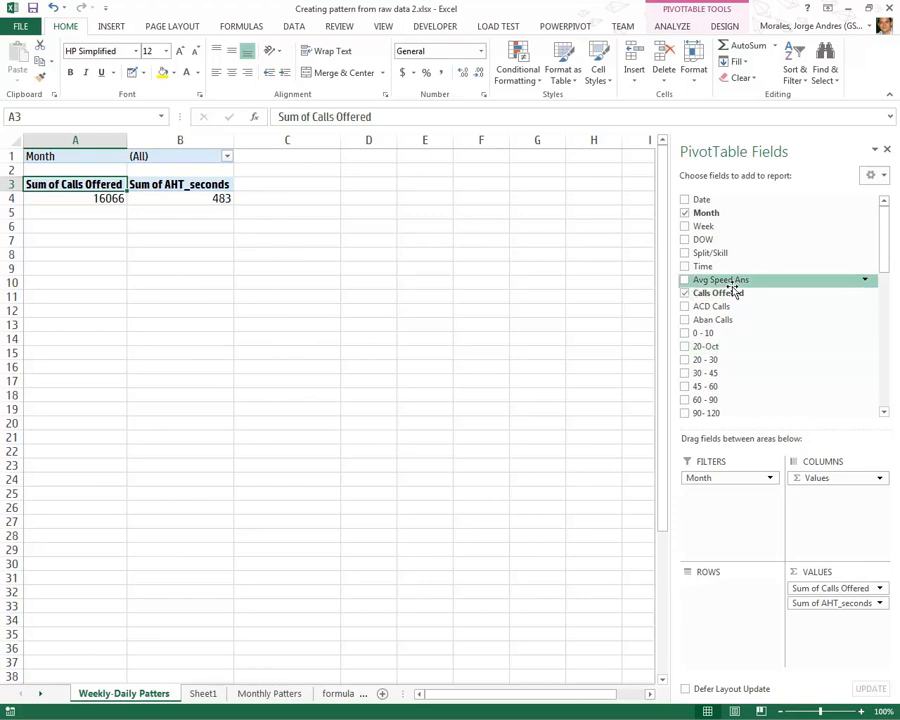
# - Set Week as the row field and DOW as the column field, and remove Sum of AHT_seconds from the values
pyautogui.moveTo(717, 228); pyautogui.dragTo(740, 630)
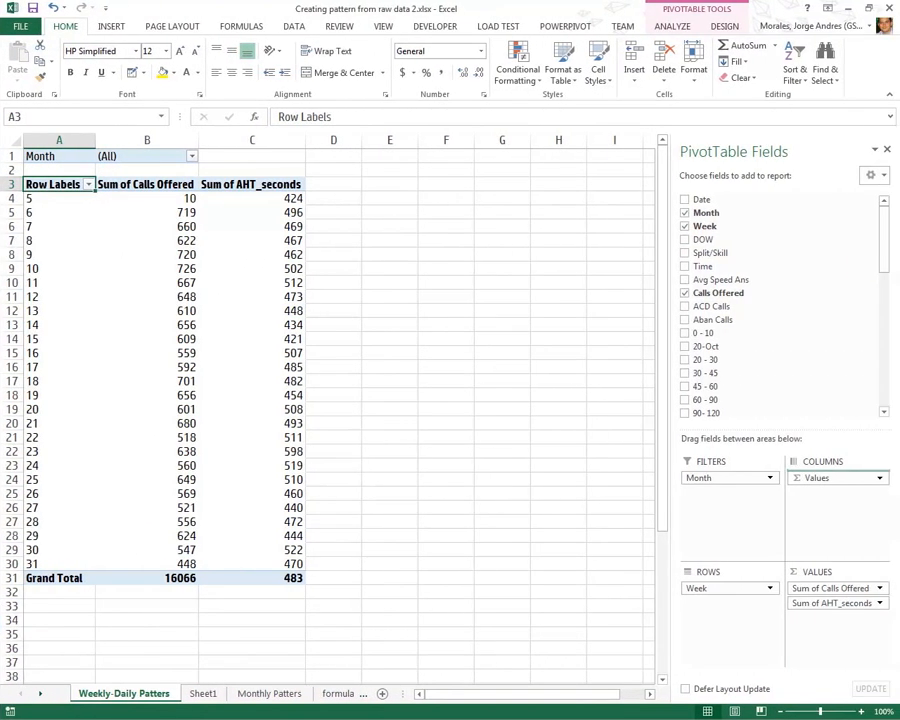
pyautogui.moveTo(703, 239); pyautogui.dragTo(815, 478)
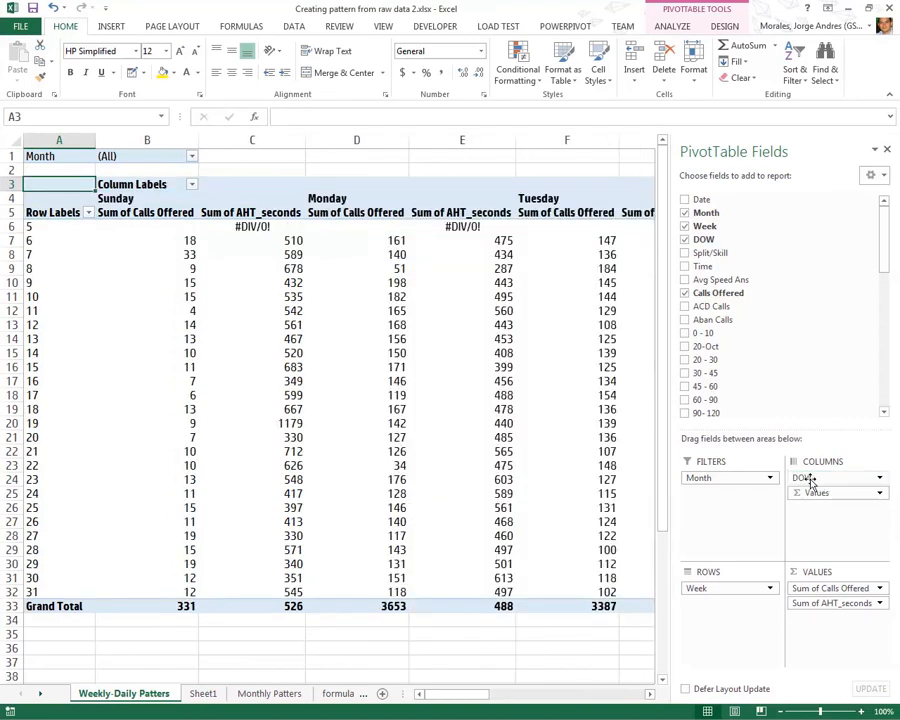
pyautogui.moveTo(836, 603); pyautogui.dragTo(606, 660)
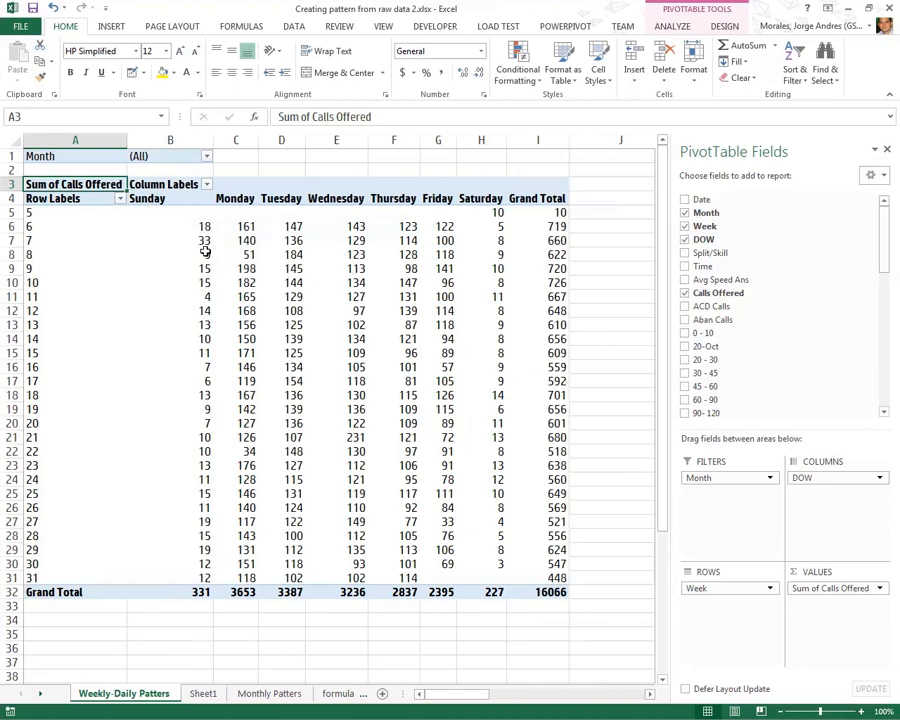
# - Copy the whole weekly-daily PivotTable including its Month filter, paste it at K1, and select a value in the copy
pyautogui.moveTo(199, 211)
pyautogui.moveTo(449, 382)
pyautogui.moveTo(558, 590); pyautogui.dragTo(30, 116)
pyautogui.hotkey('ctrl', 'c')
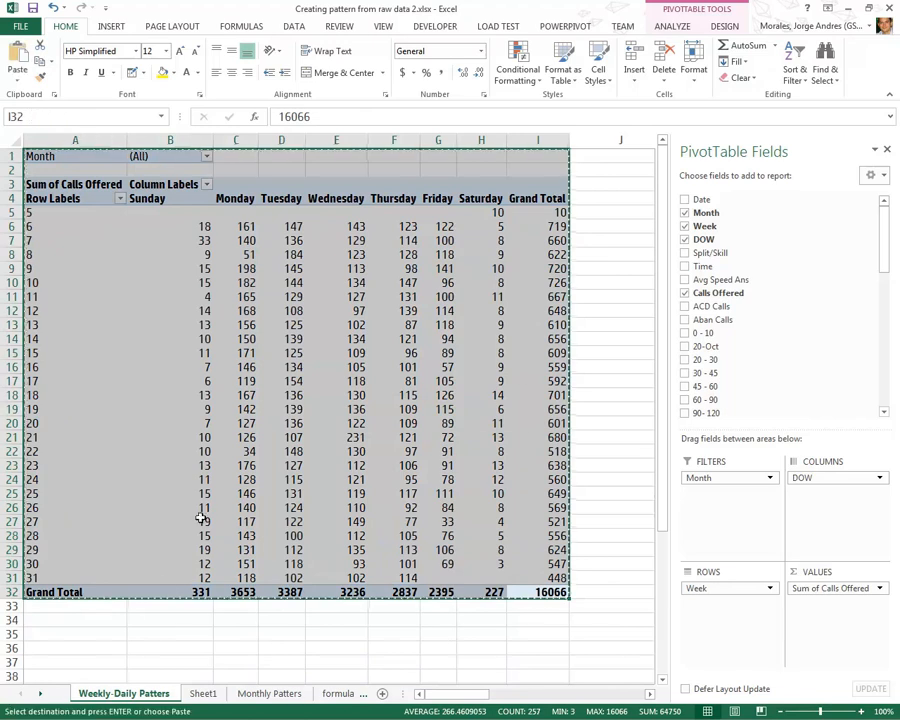
pyautogui.click(633, 157)
pyautogui.click(730, 156)
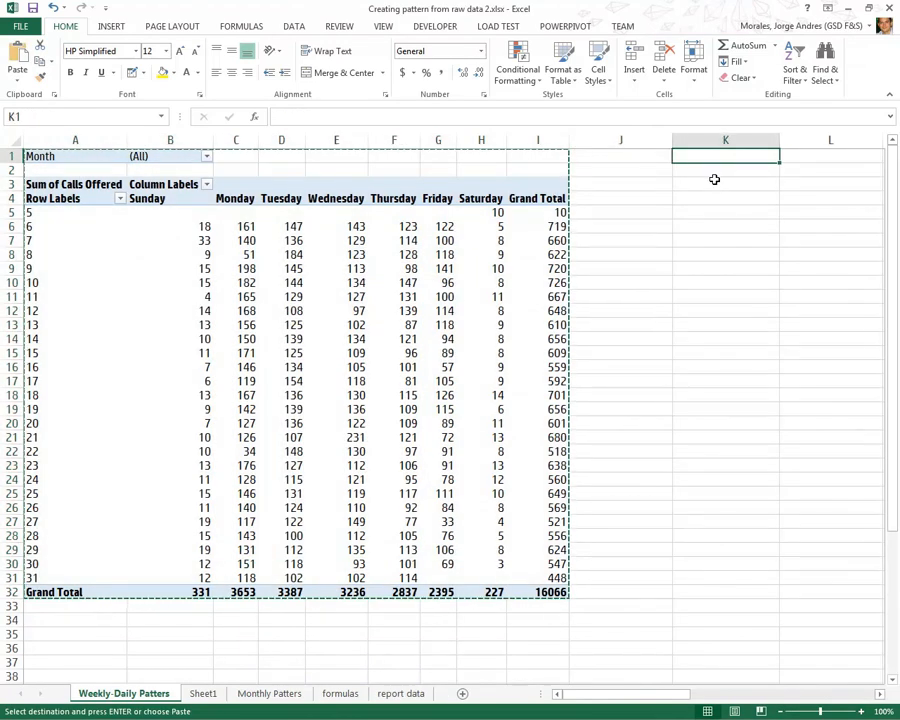
pyautogui.hotkey('ctrl', 'v')
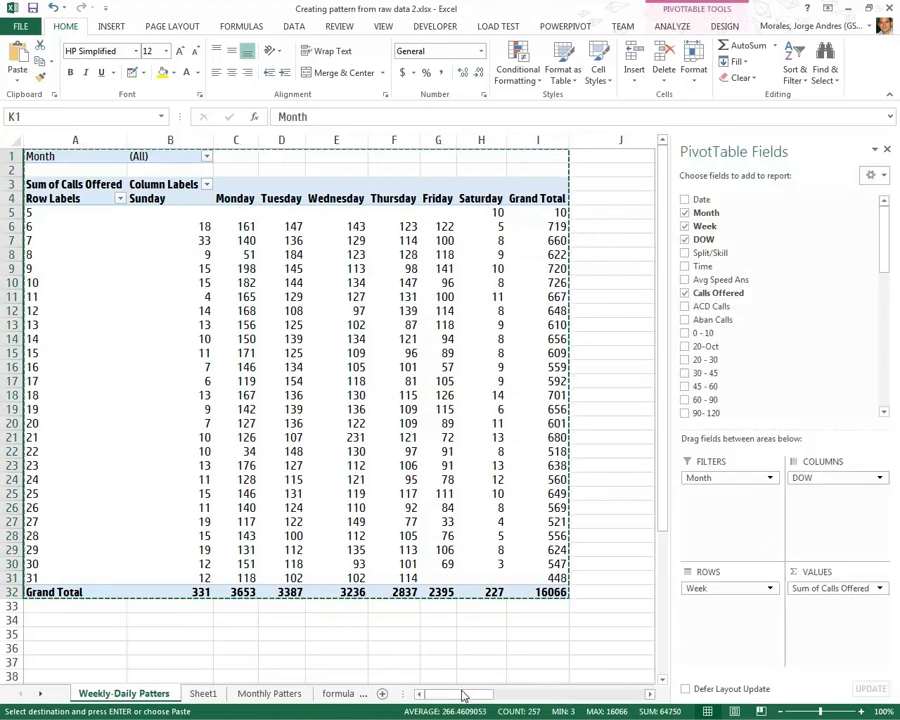
pyautogui.moveTo(460, 699); pyautogui.dragTo(562, 707)
pyautogui.click(594, 420)
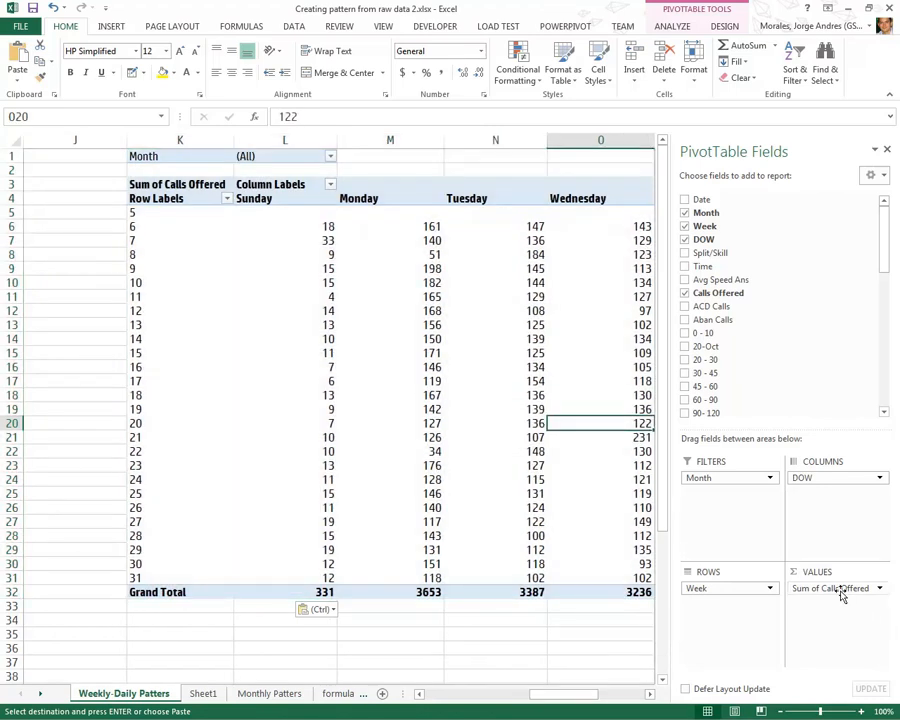
# - Replace Sum of Calls Offered with AHT_seconds as the value field of the copied PivotTable and filter out week 5
pyautogui.moveTo(833, 588); pyautogui.dragTo(882, 382)
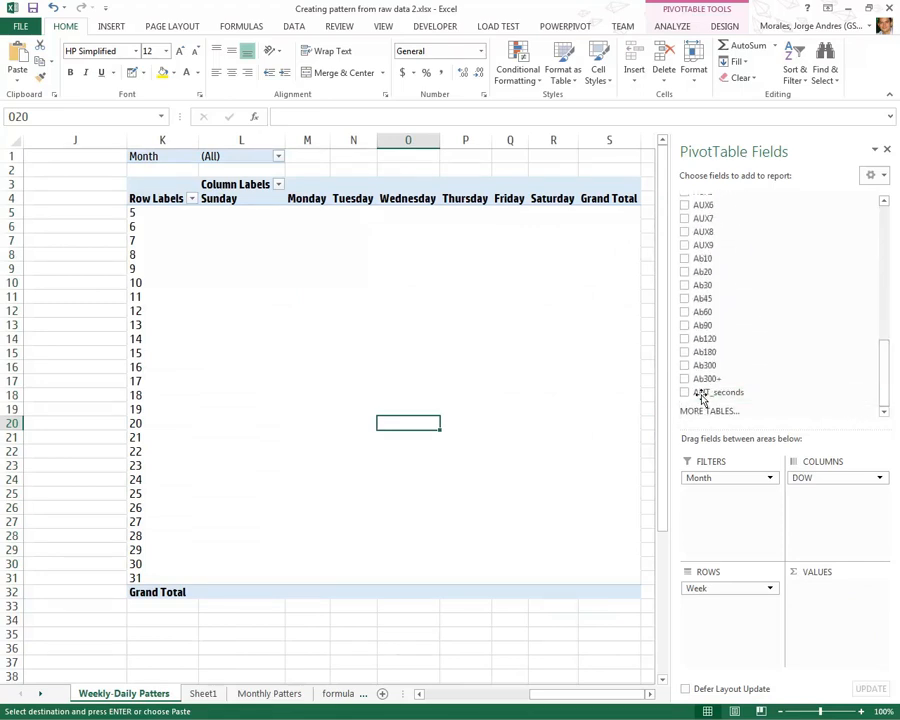
pyautogui.moveTo(716, 395); pyautogui.dragTo(830, 595)
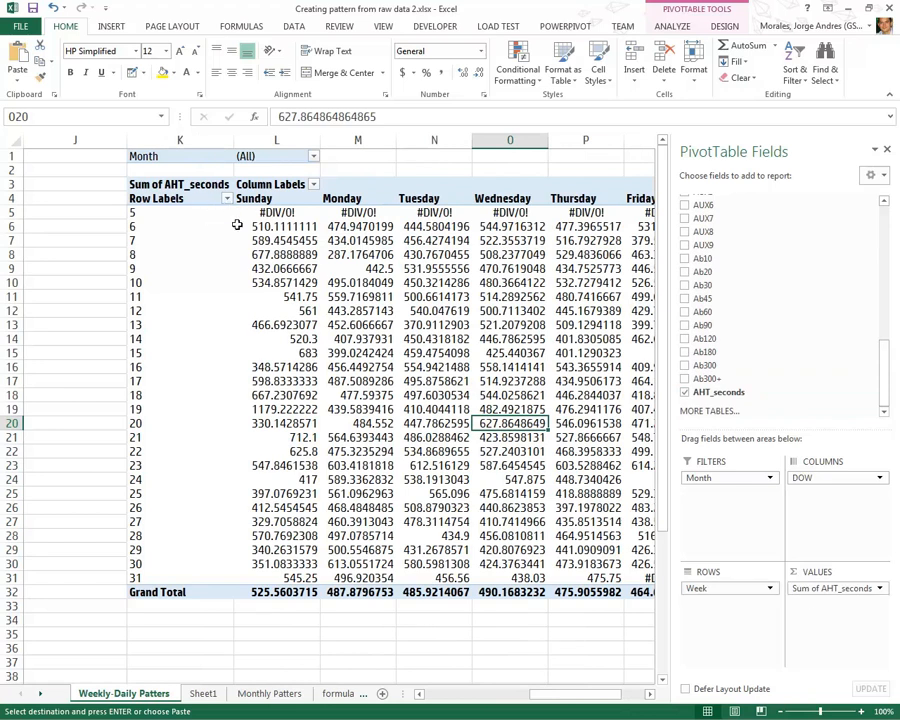
pyautogui.click(277, 212)
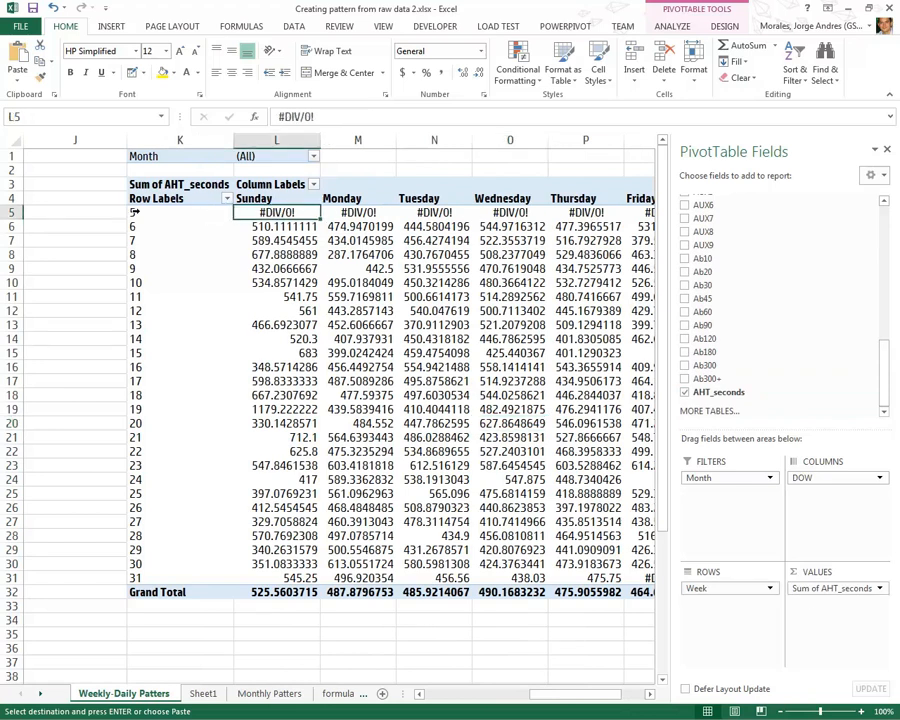
pyautogui.click(227, 199)
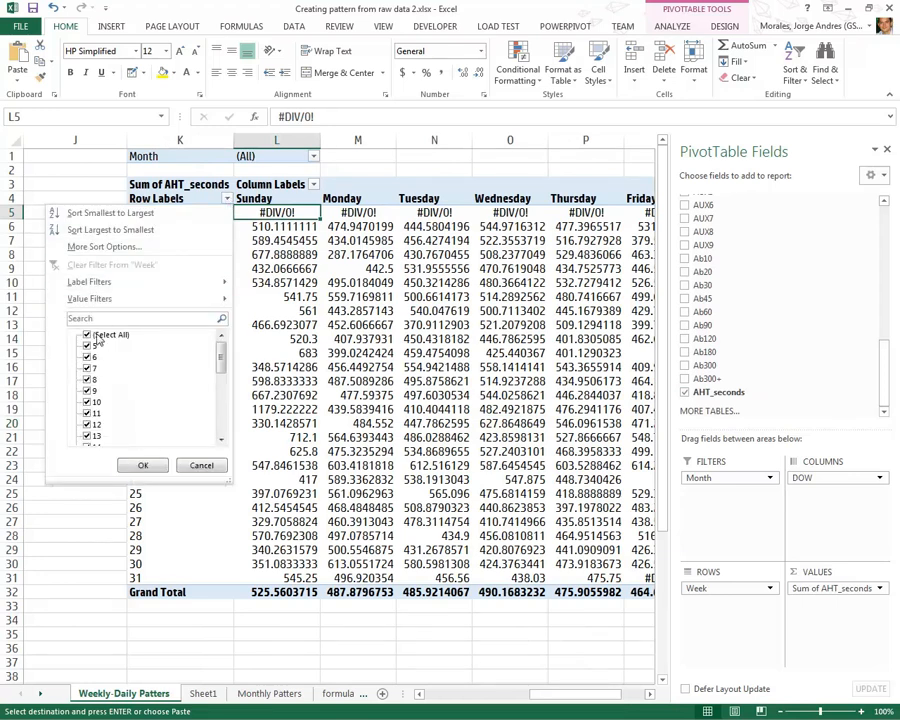
pyautogui.click(88, 346)
pyautogui.click(131, 466)
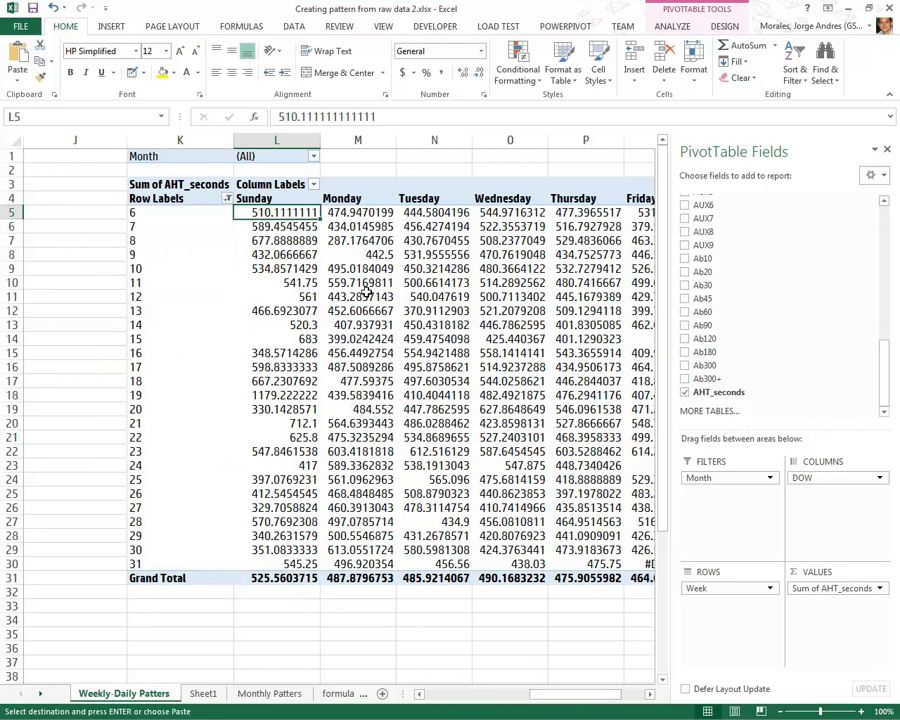
# - Format the Sum of AHT_seconds value field as Number with 0 decimal places
pyautogui.moveTo(257, 211)
pyautogui.mouseDown()
pyautogui.moveTo(368, 227)
pyautogui.moveTo(530, 563)
pyautogui.moveTo(612, 577)
pyautogui.mouseUp()
pyautogui.click(578, 493)
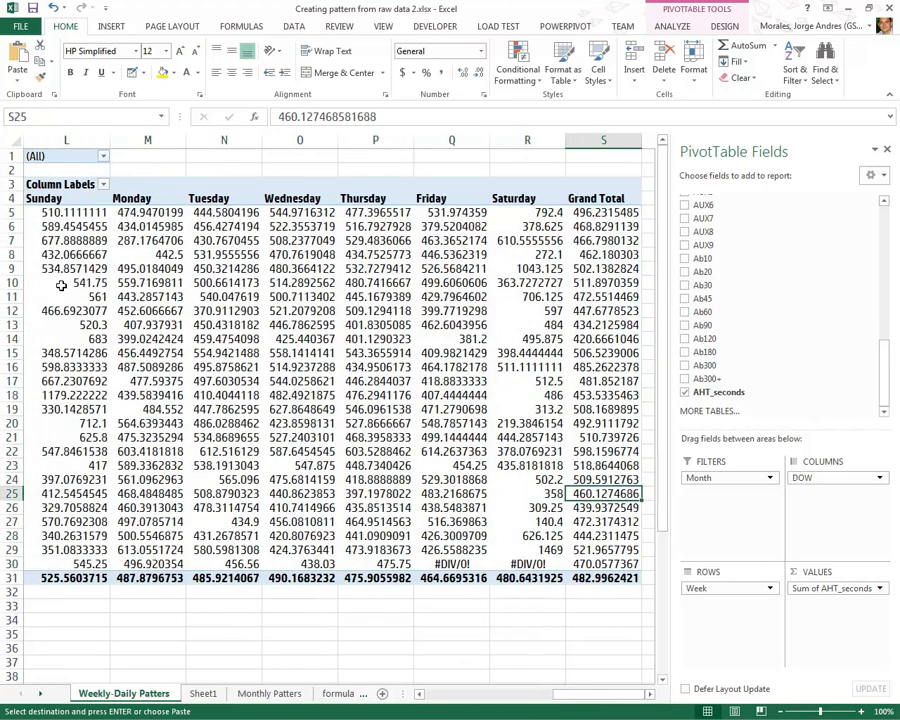
pyautogui.click(88, 226)
pyautogui.rightClick(88, 226)
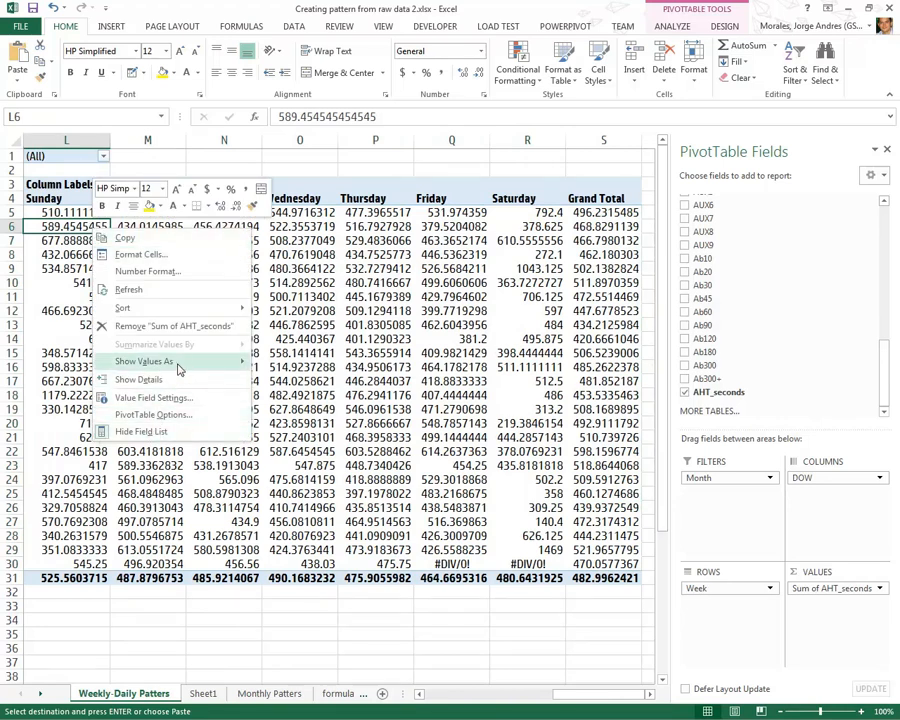
pyautogui.moveTo(187, 363)
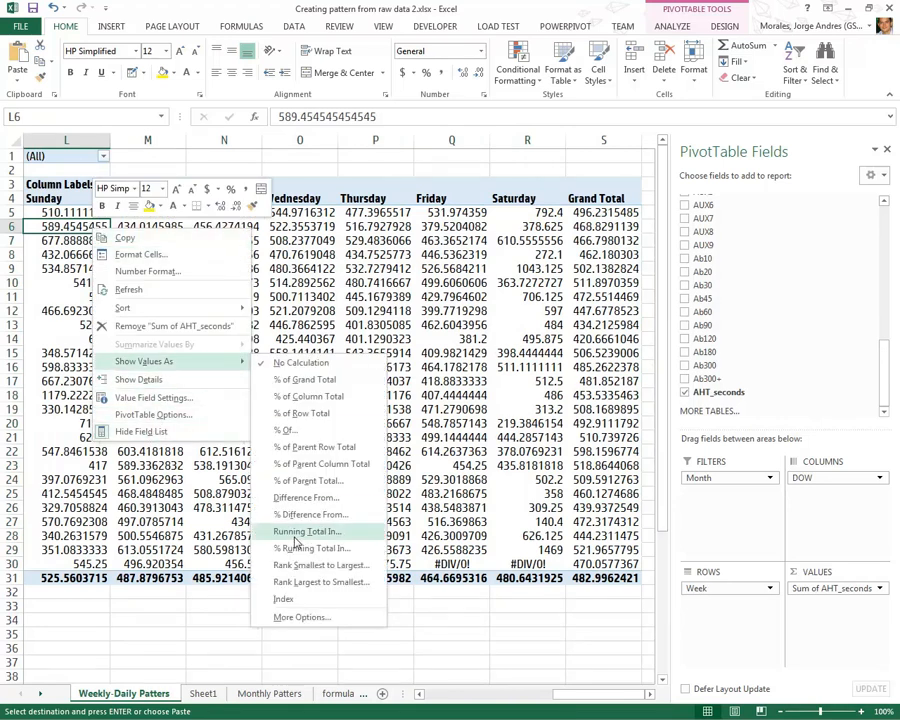
pyautogui.click(160, 398)
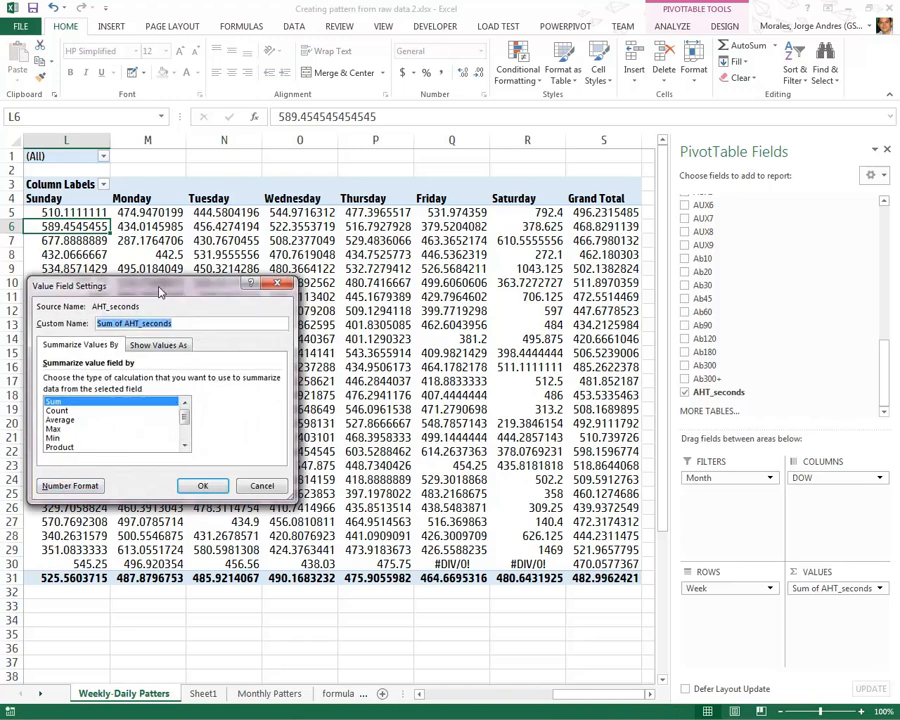
pyautogui.moveTo(152, 286); pyautogui.dragTo(310, 240)
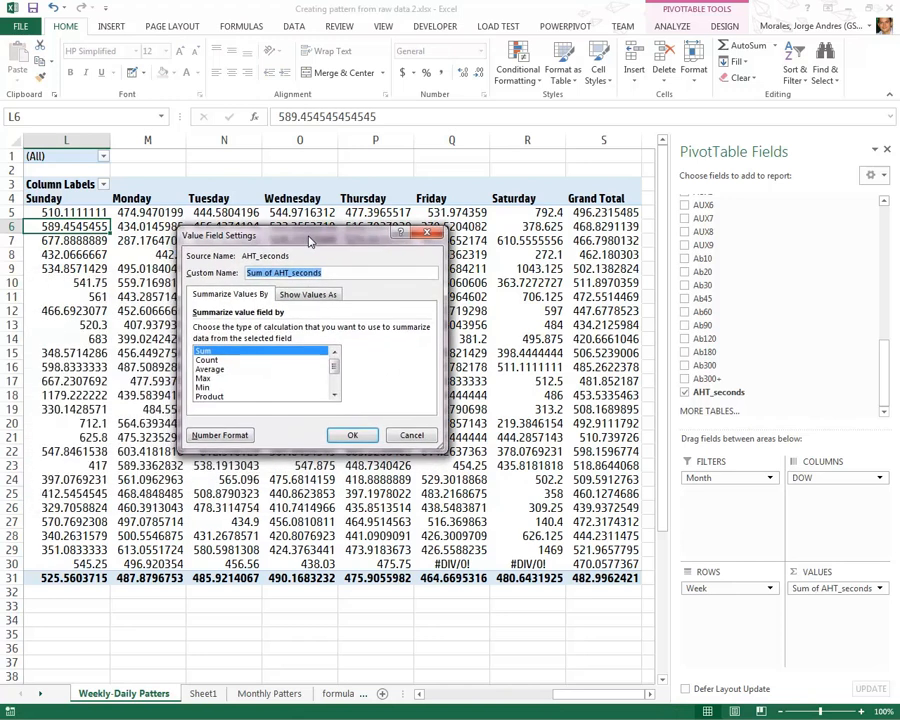
pyautogui.click(237, 441)
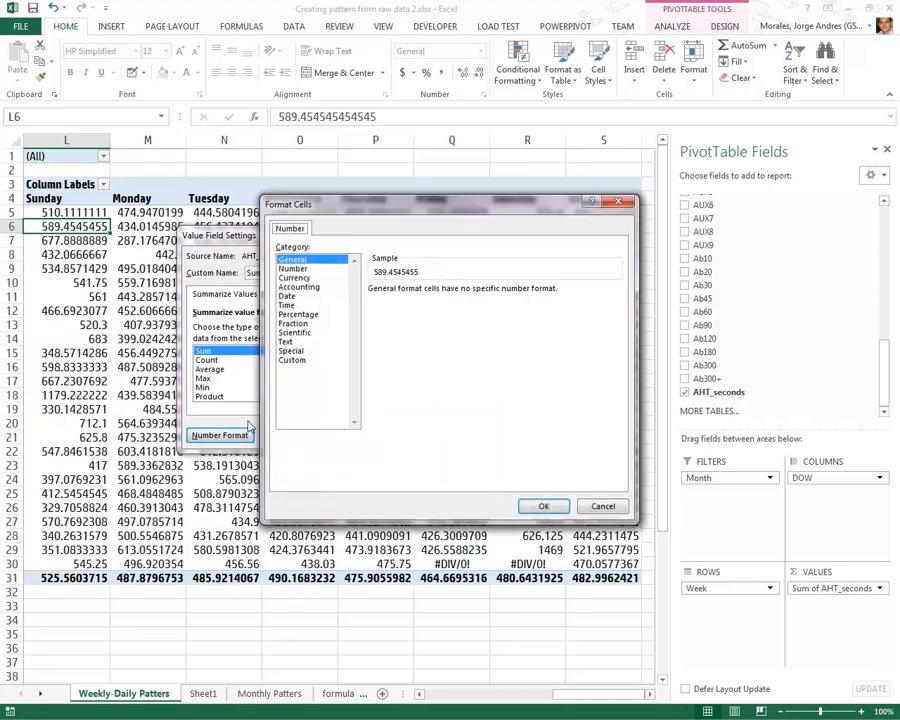
pyautogui.click(295, 269)
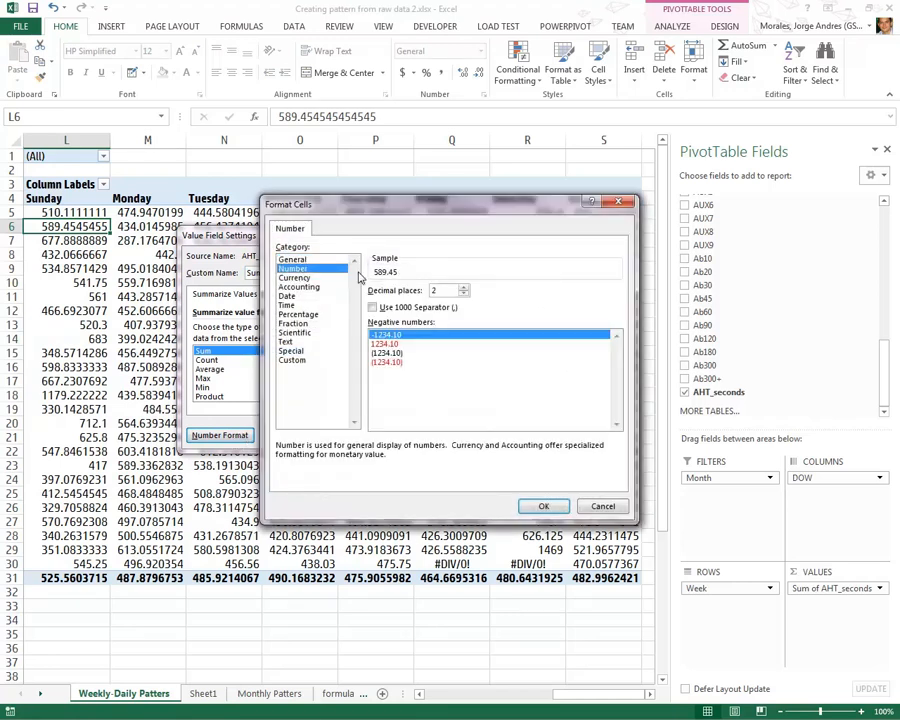
pyautogui.click(464, 295)
pyautogui.click(464, 295)
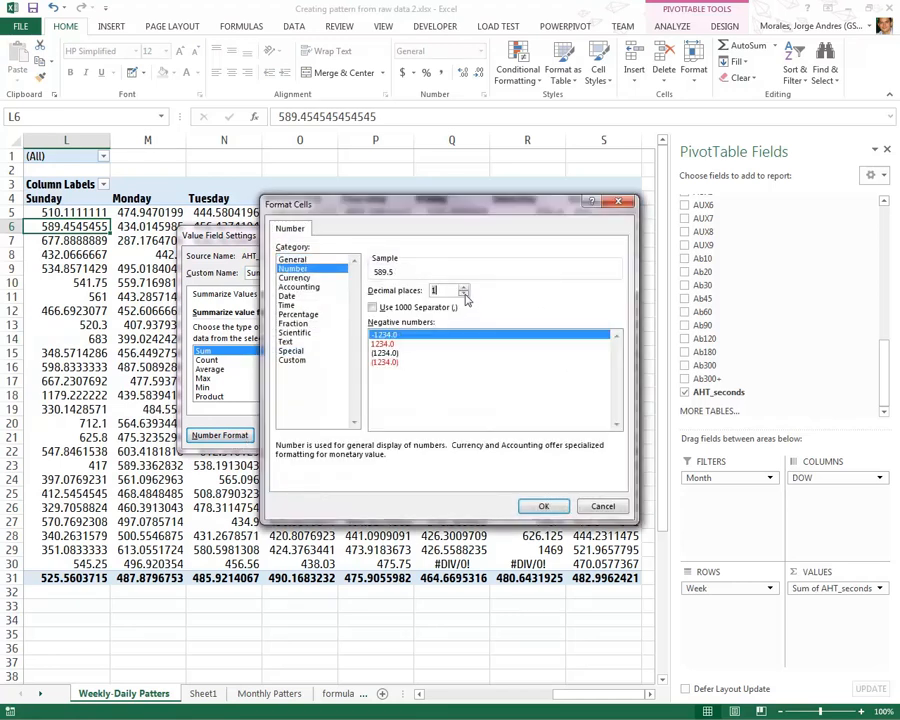
pyautogui.click(546, 506)
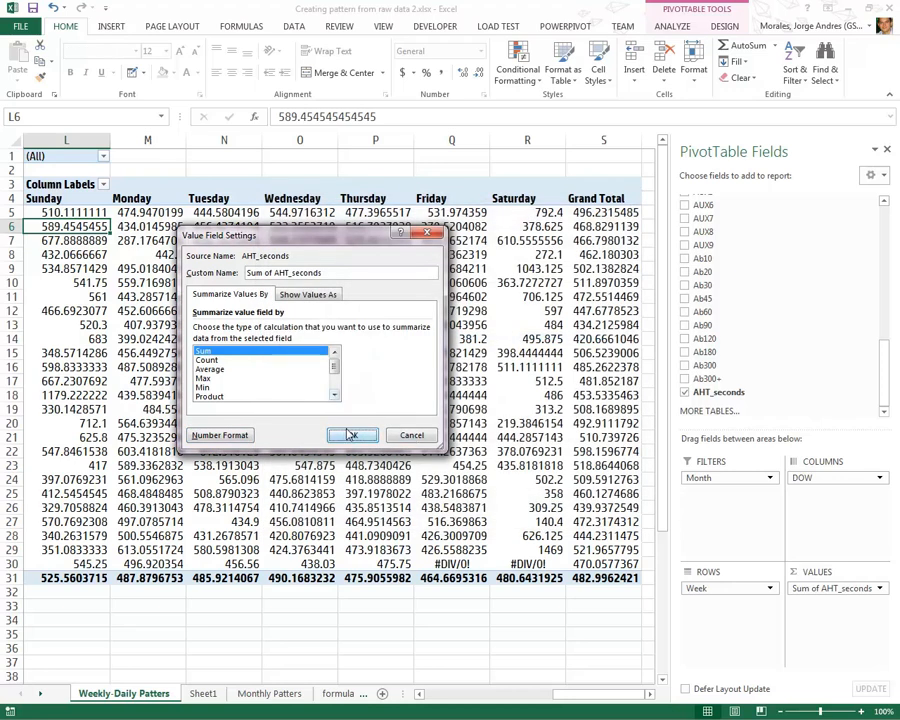
pyautogui.click(352, 434)
# - Narrow column L of the AHT_seconds PivotTable and check the Friday and Saturday error cells for week 31
pyautogui.moveTo(552, 693)
pyautogui.mouseDown()
pyautogui.moveTo(533, 703)
pyautogui.moveTo(541, 702)
pyautogui.mouseUp()
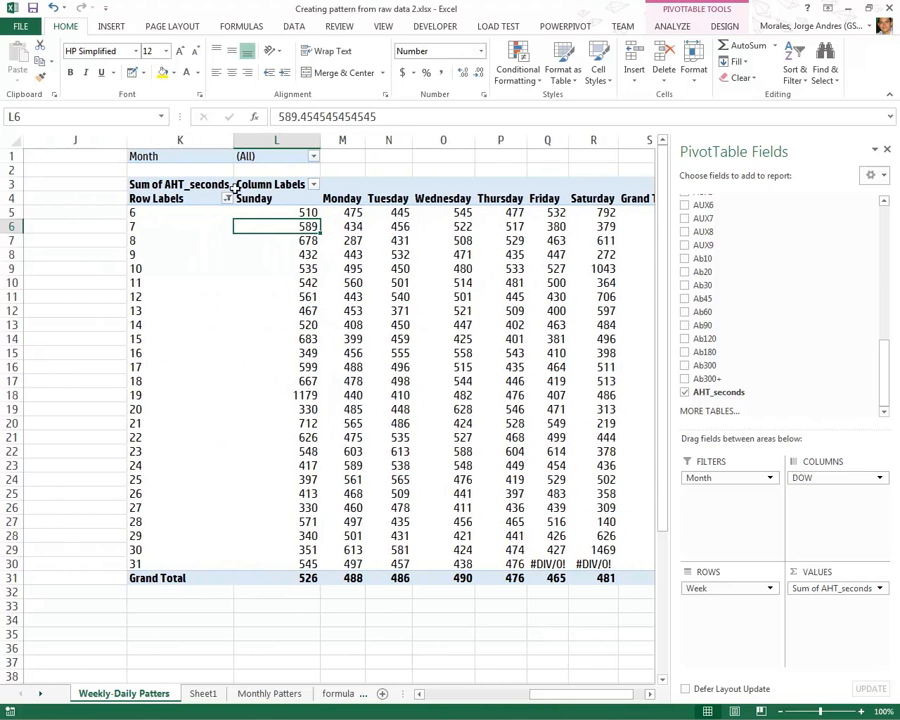
pyautogui.moveTo(321, 143); pyautogui.dragTo(286, 144)
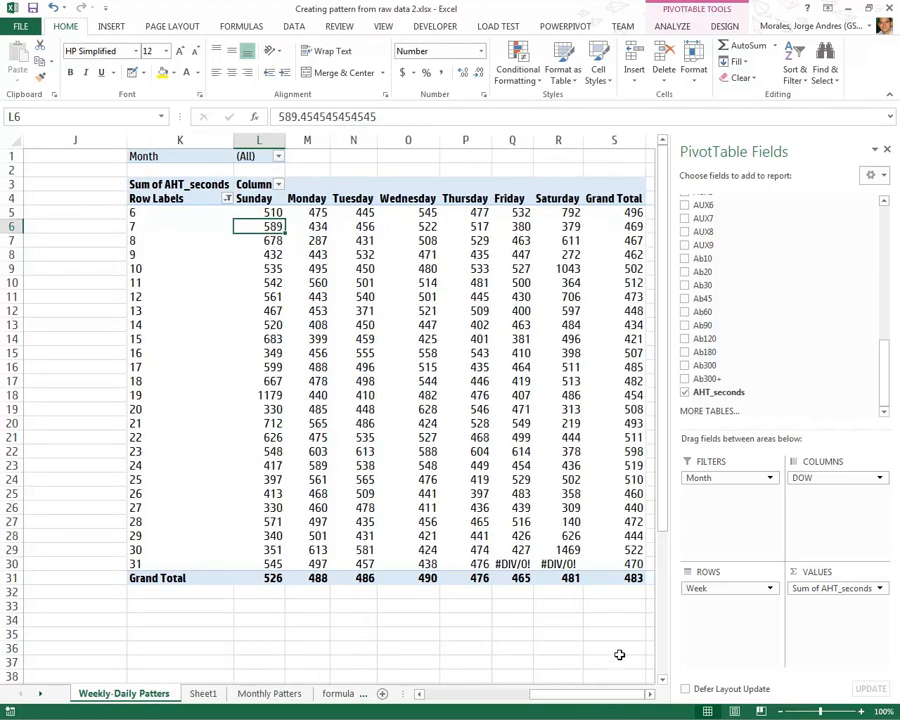
pyautogui.click(513, 564)
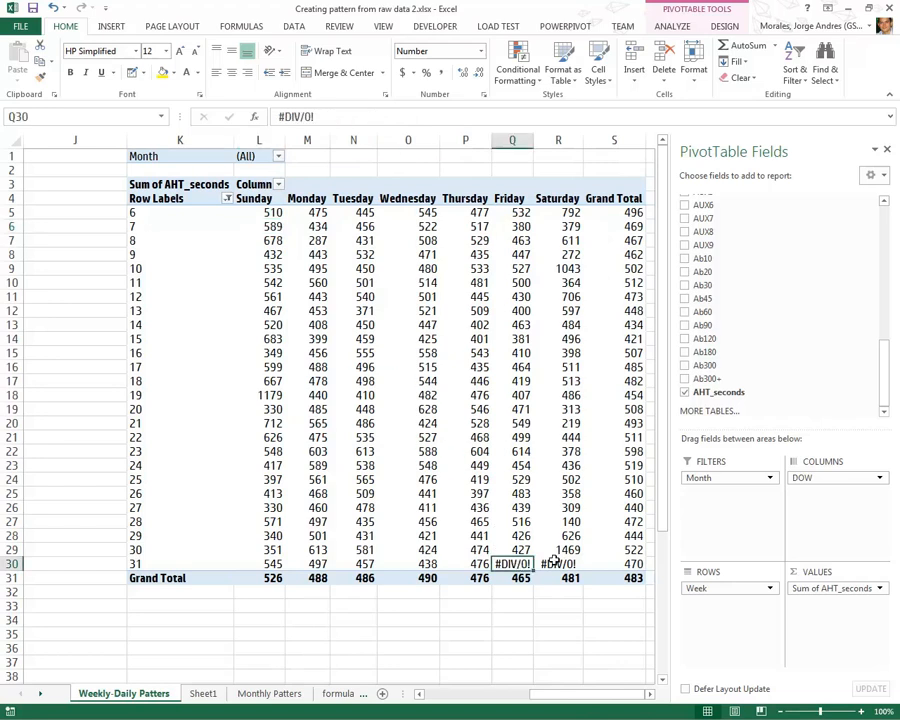
pyautogui.click(578, 564)
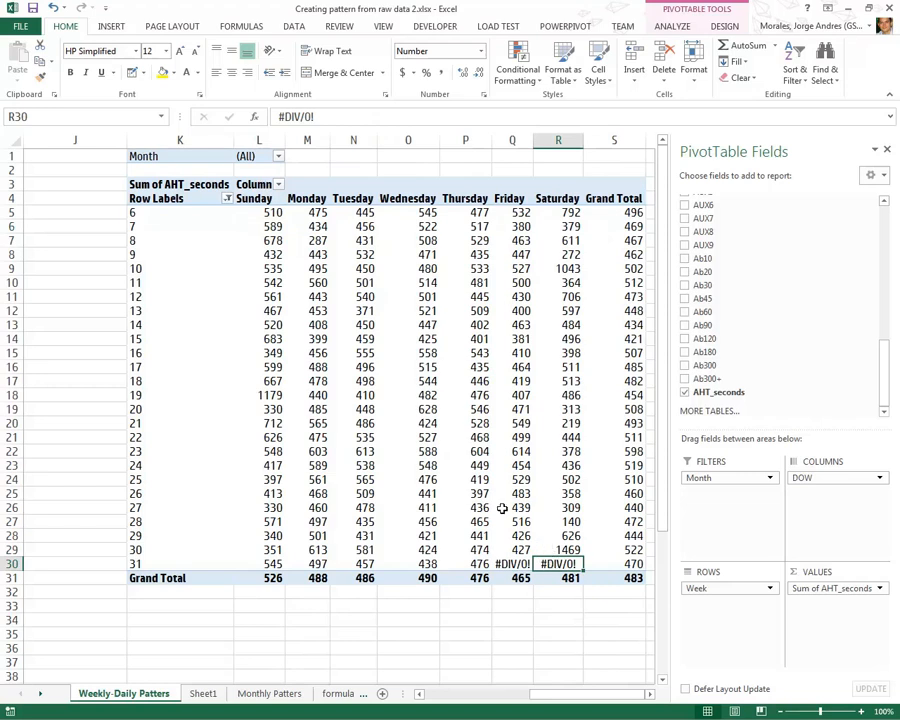
# - Name the AHT_seconds PivotTable AHTseconds and set its options to show error values as blank
pyautogui.rightClick(361, 352)
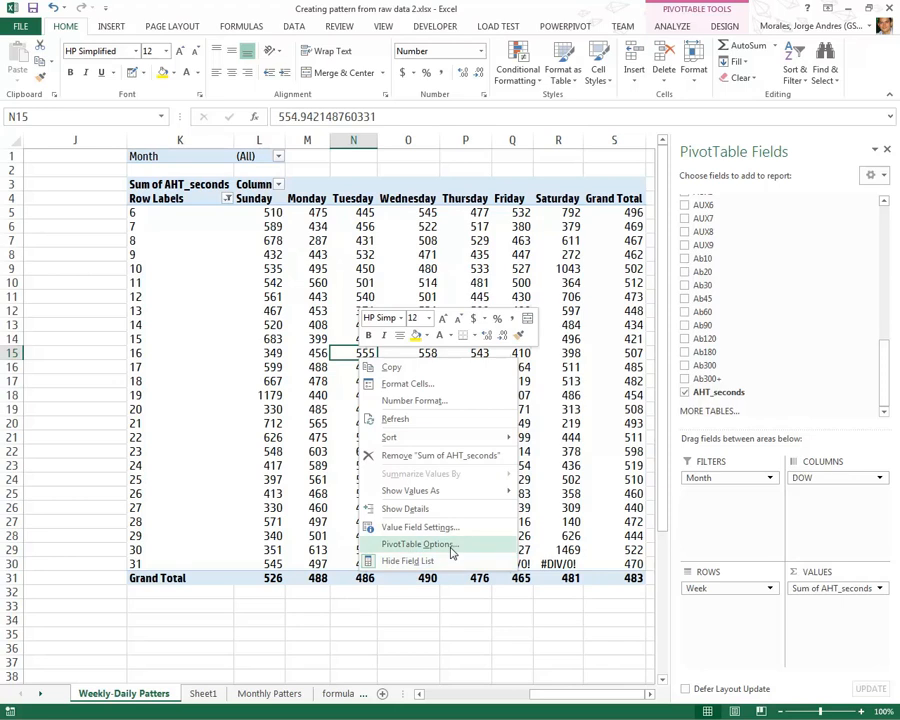
pyautogui.click(450, 545)
pyautogui.moveTo(463, 393); pyautogui.dragTo(427, 223)
pyautogui.write('AHTseconds')
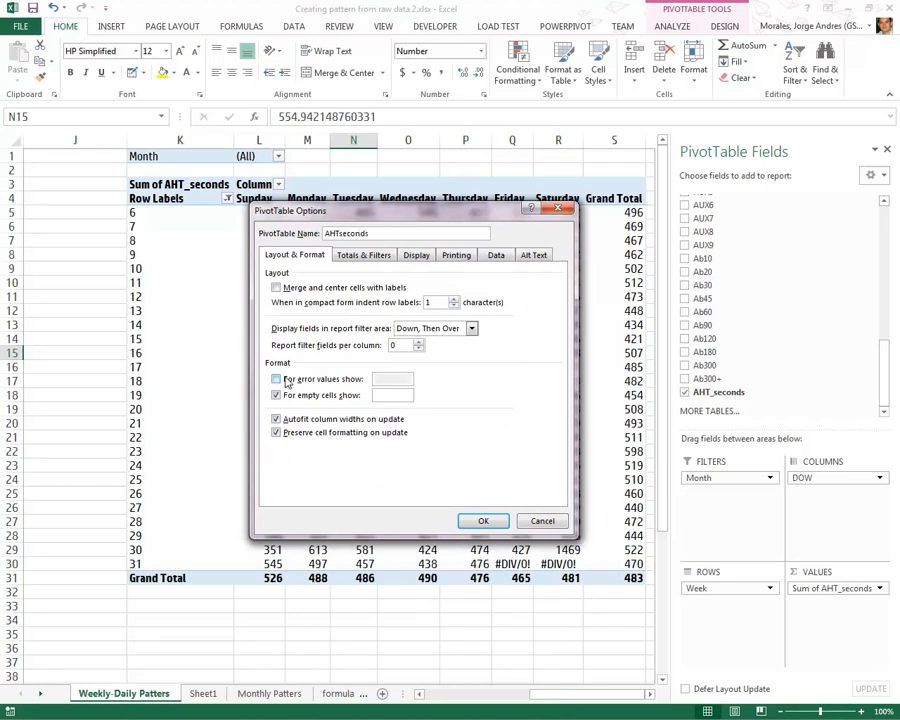
pyautogui.click(277, 379)
pyautogui.click(393, 379)
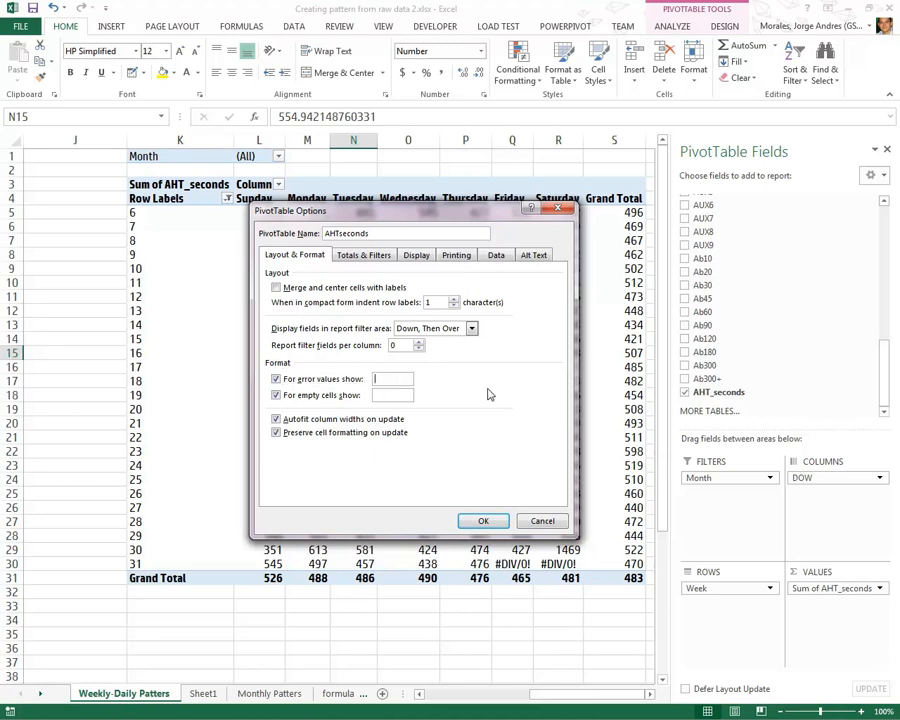
pyautogui.click(484, 522)
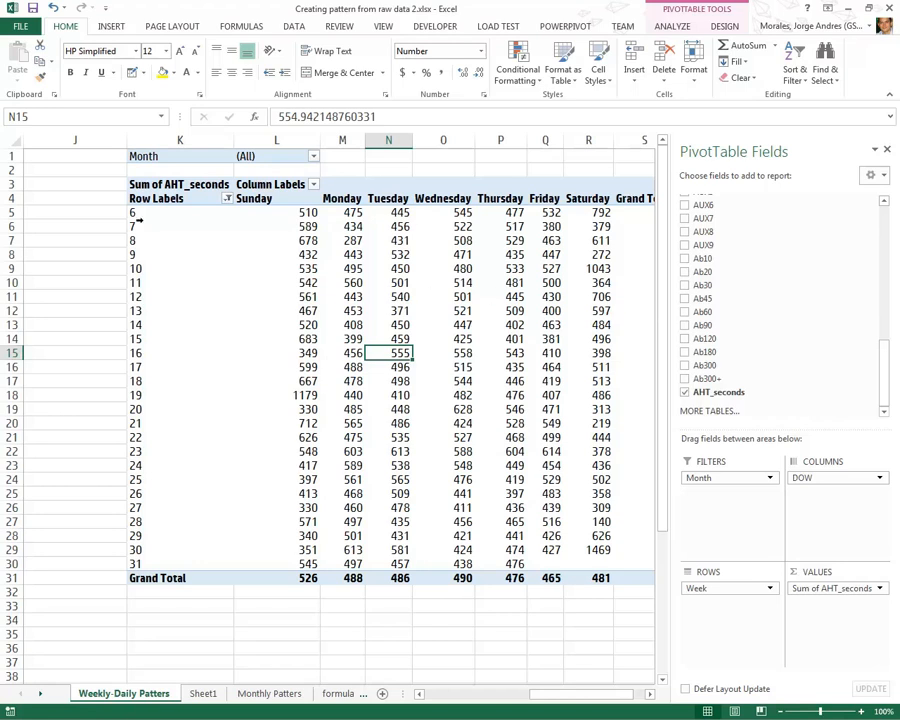
# - Create a copy of the Weekly-Daily Patters sheet in the same workbook
pyautogui.moveTo(546, 698); pyautogui.dragTo(445, 697)
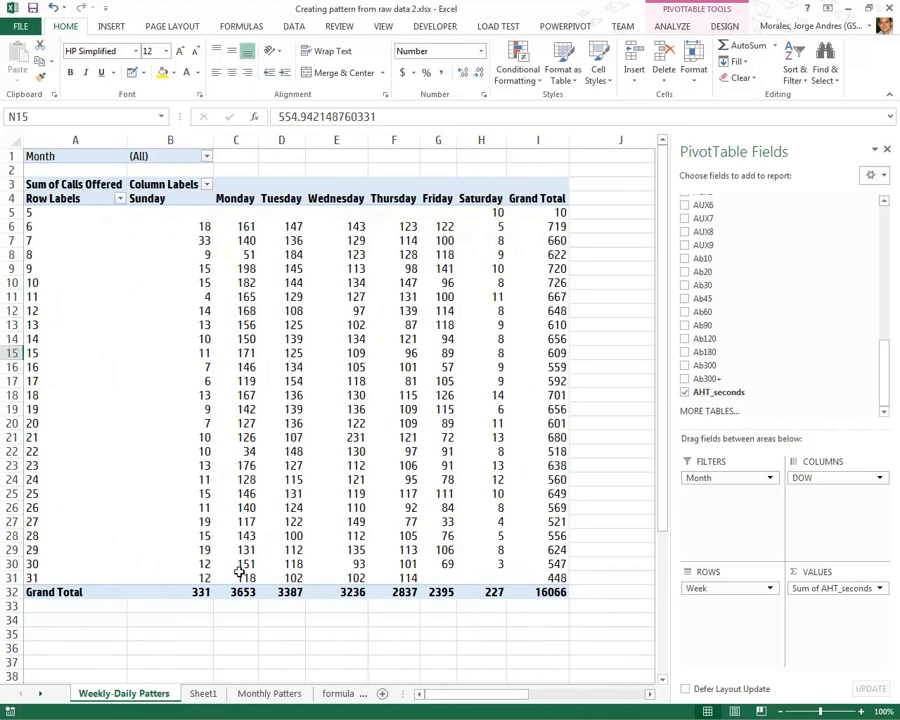
pyautogui.rightClick(154, 696)
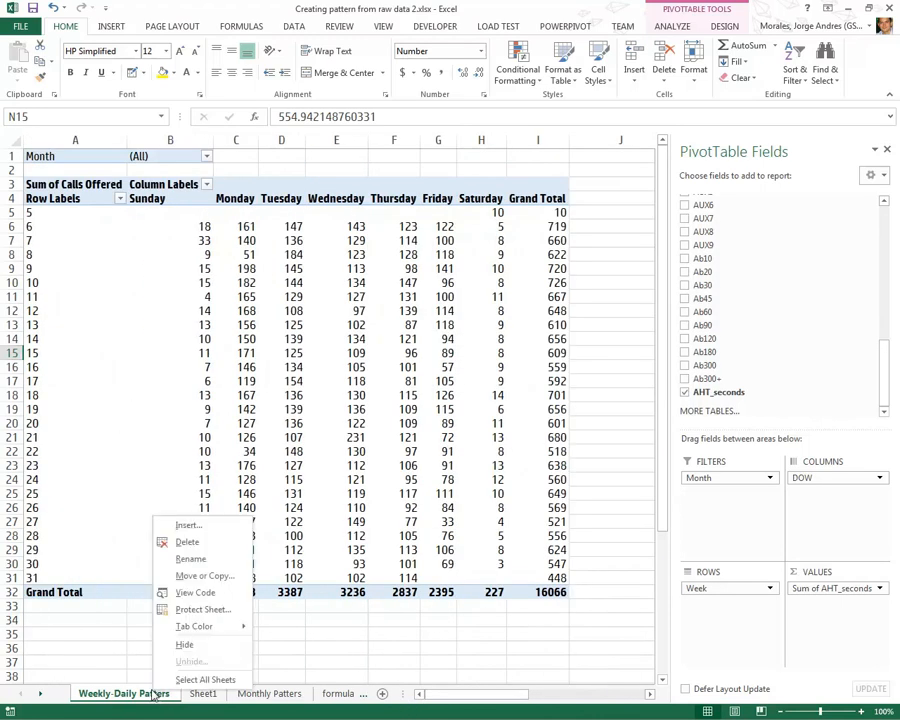
pyautogui.click(205, 576)
pyautogui.click(122, 633)
pyautogui.click(217, 652)
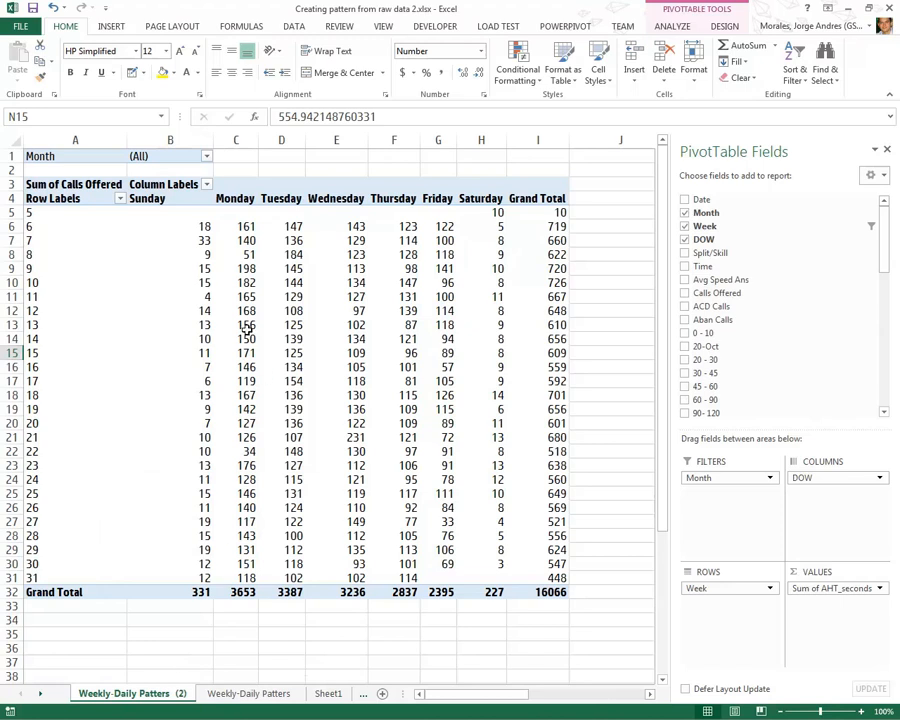
# - Rename the copied sheet as Intraday Patterns
pyautogui.doubleClick(155, 694)
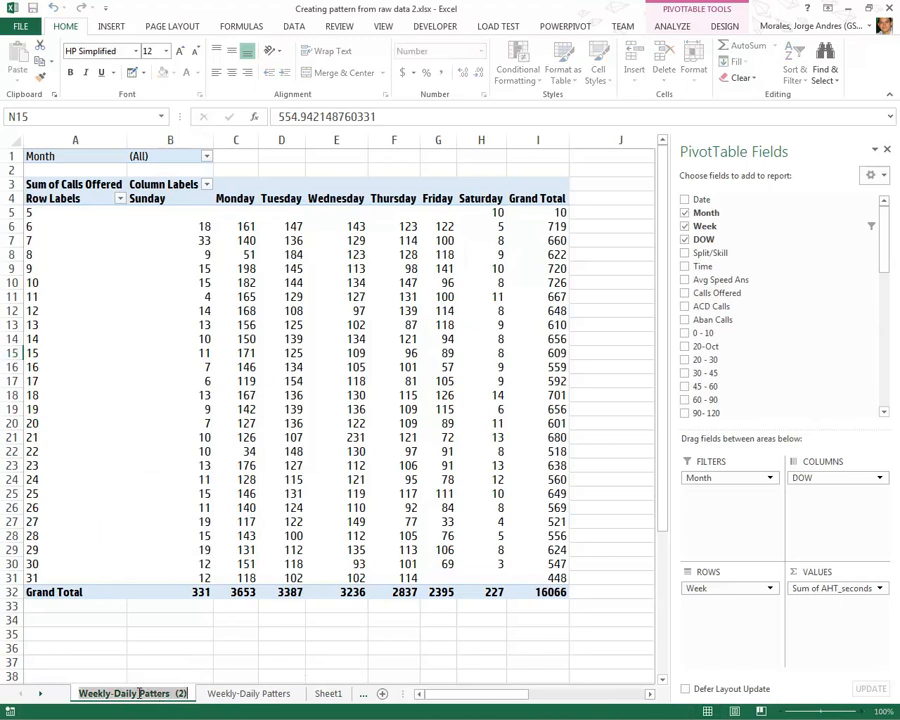
pyautogui.write('Intras')
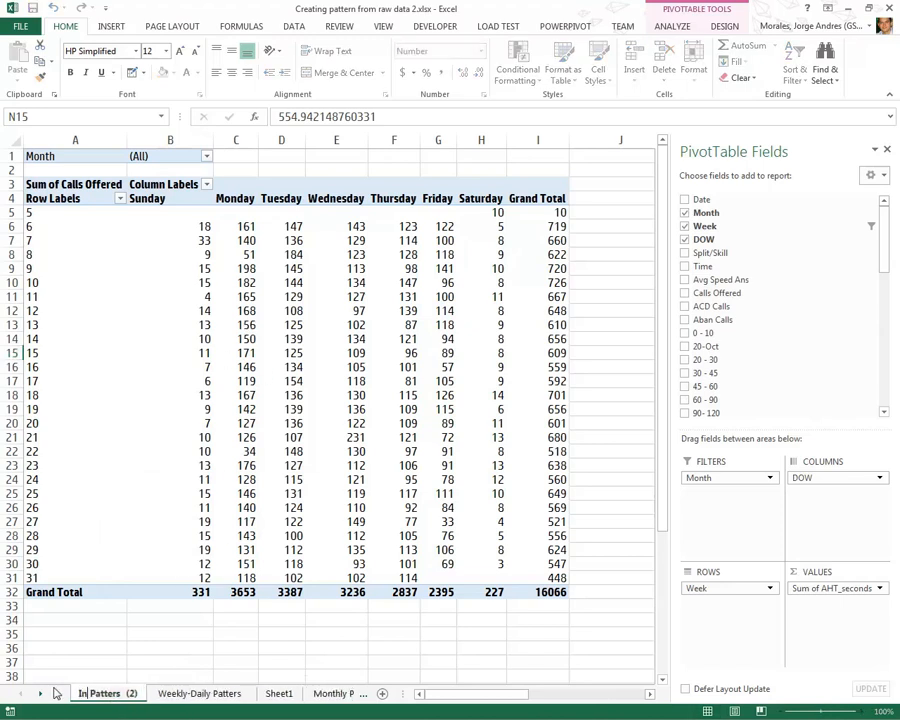
pyautogui.write('day')
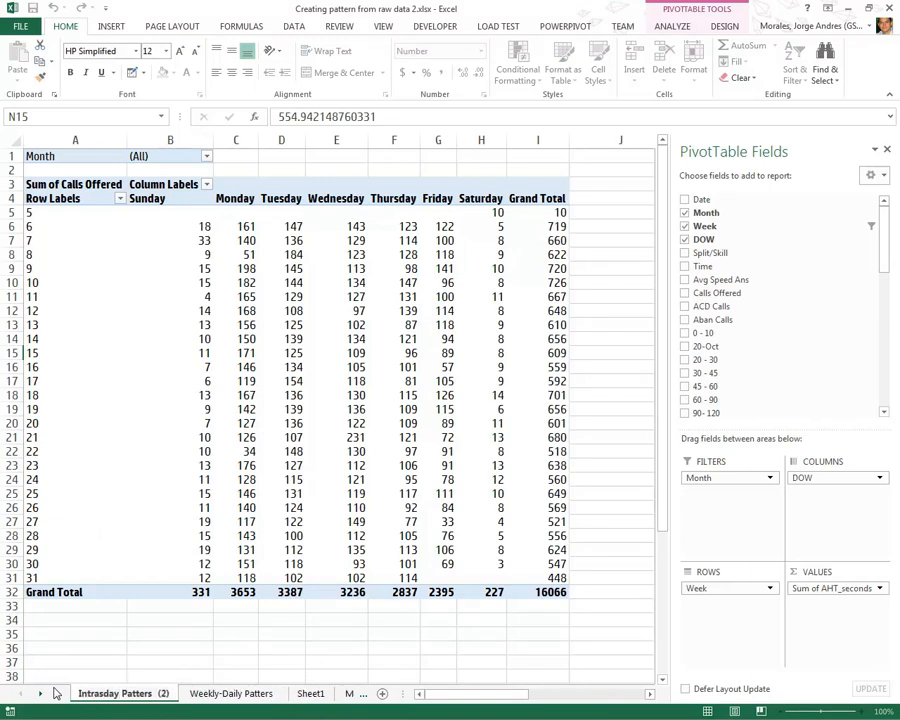
pyautogui.press('BackSpace')
pyautogui.press('BackSpace')
pyautogui.press('BackSpace')
pyautogui.press('BackSpace')
pyautogui.write('day')
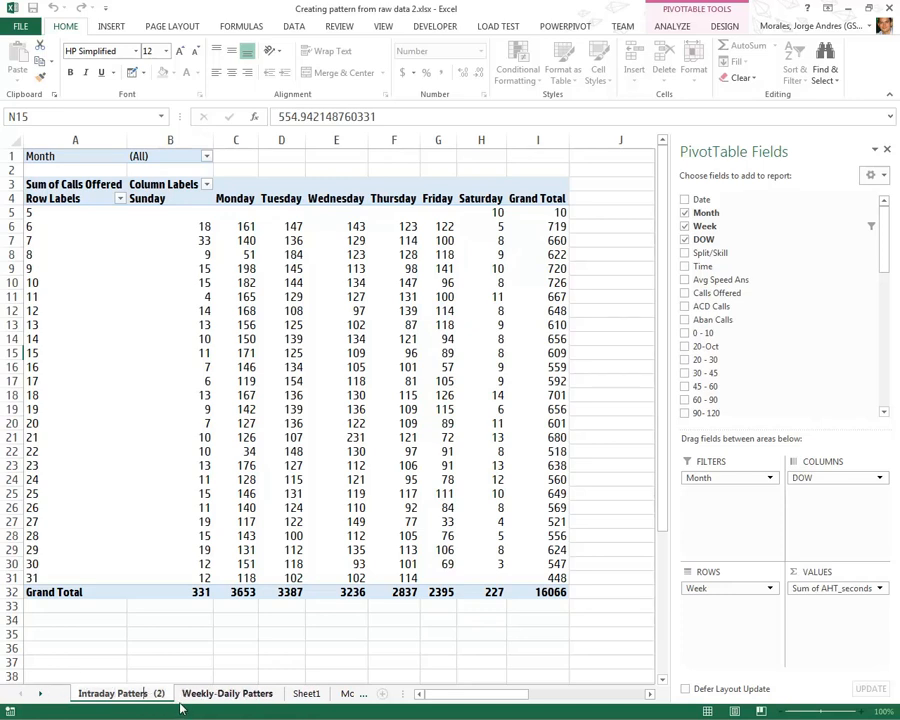
pyautogui.write('n')
pyautogui.hotkey('shift', 'End')
pyautogui.press('Delete')
pyautogui.click(200, 649)
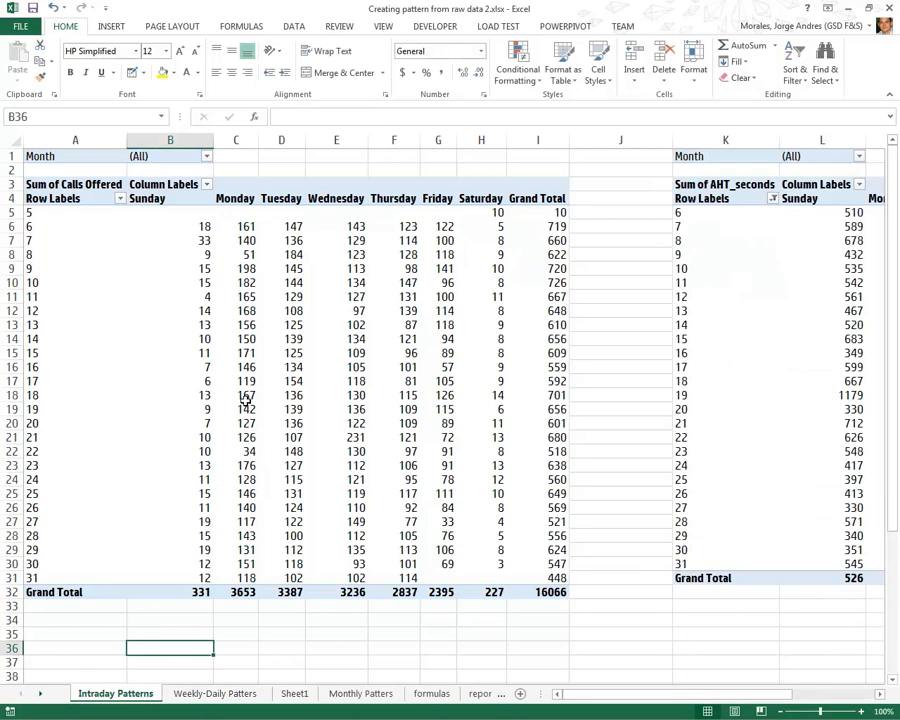
pyautogui.click(198, 368)
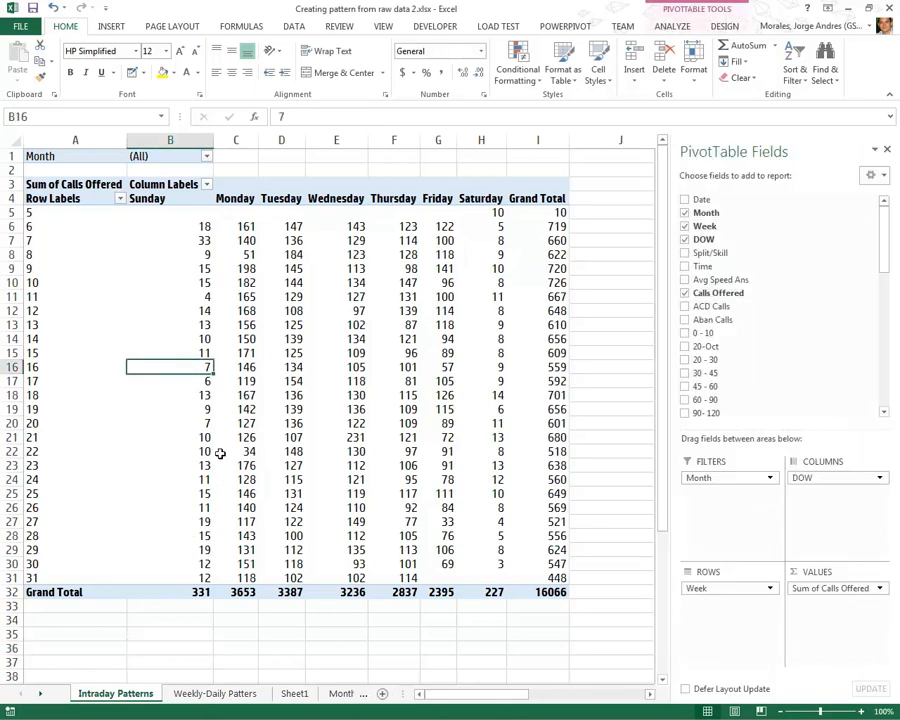
pyautogui.click(120, 199)
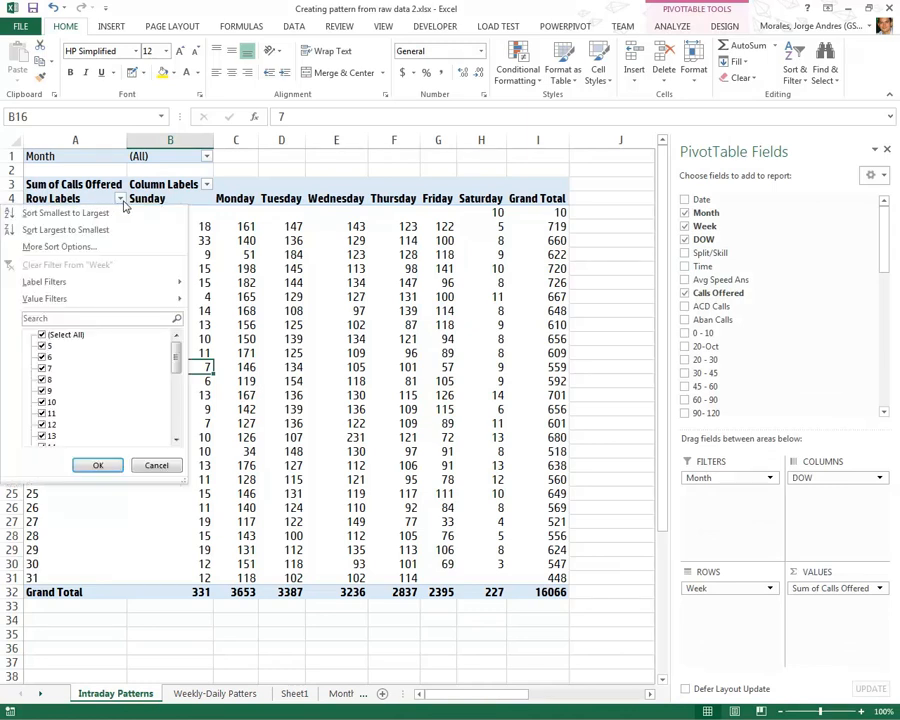
pyautogui.click(42, 348)
pyautogui.moveTo(175, 366); pyautogui.dragTo(175, 418)
pyautogui.click(42, 436)
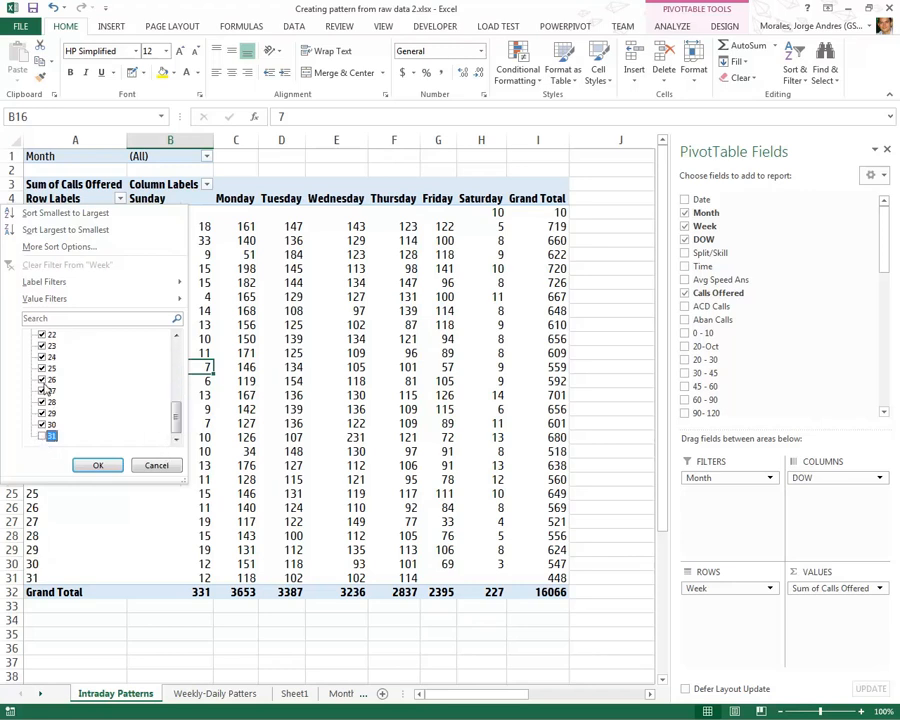
pyautogui.click(42, 391)
pyautogui.click(42, 402)
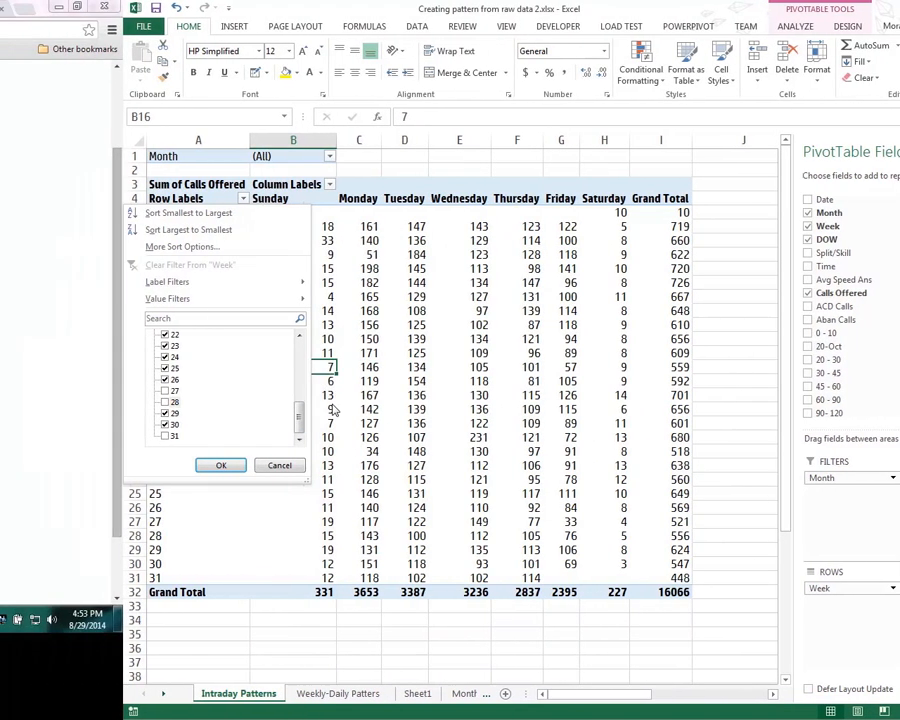
pyautogui.moveTo(177, 415); pyautogui.dragTo(180, 378)
pyautogui.click(420, 465)
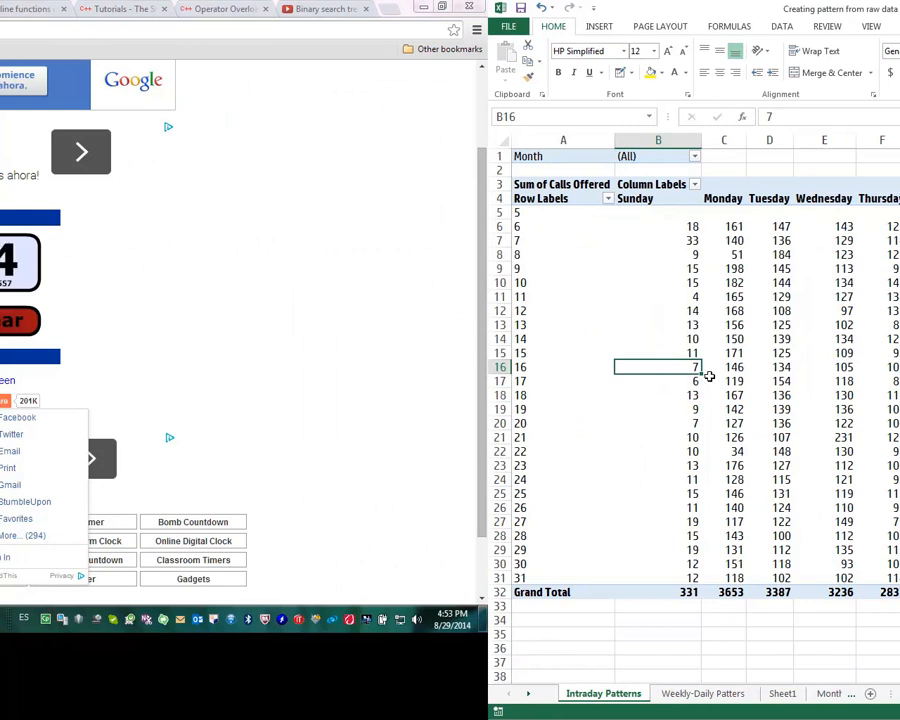
# - Filter week 22 out of the Calls Offered PivotTable's rows on the Intraday Patterns sheet
pyautogui.click(736, 452)
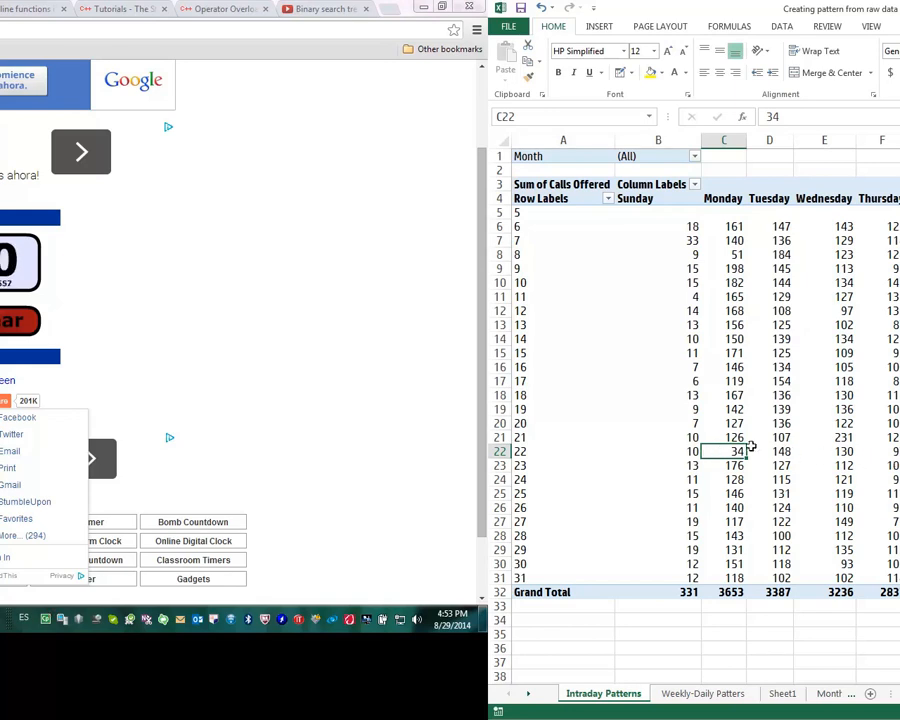
pyautogui.click(503, 451)
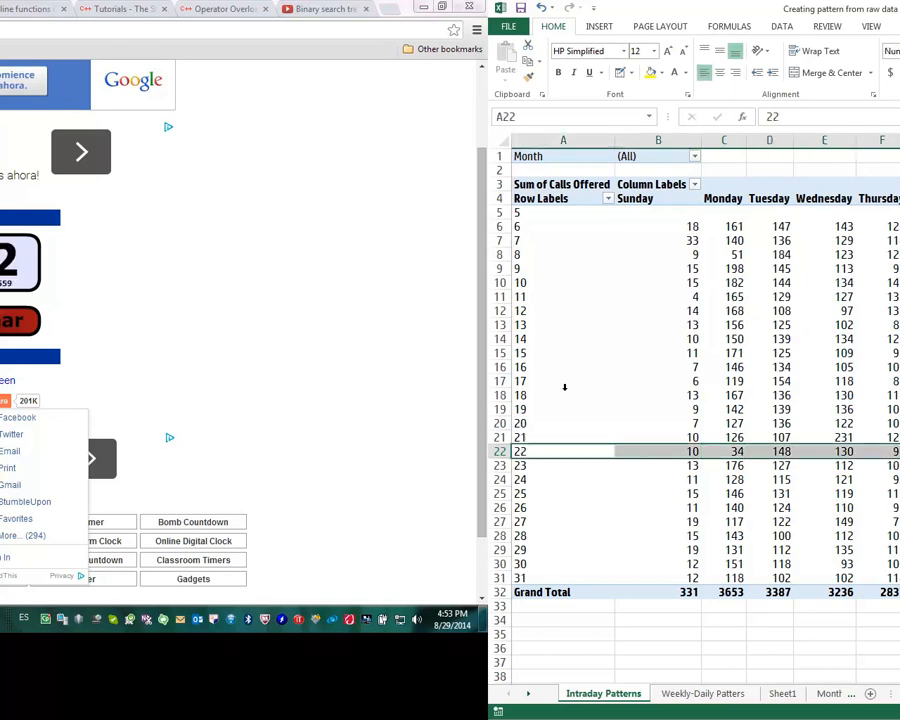
pyautogui.click(608, 198)
pyautogui.moveTo(662, 372); pyautogui.dragTo(663, 413)
pyautogui.click(531, 380)
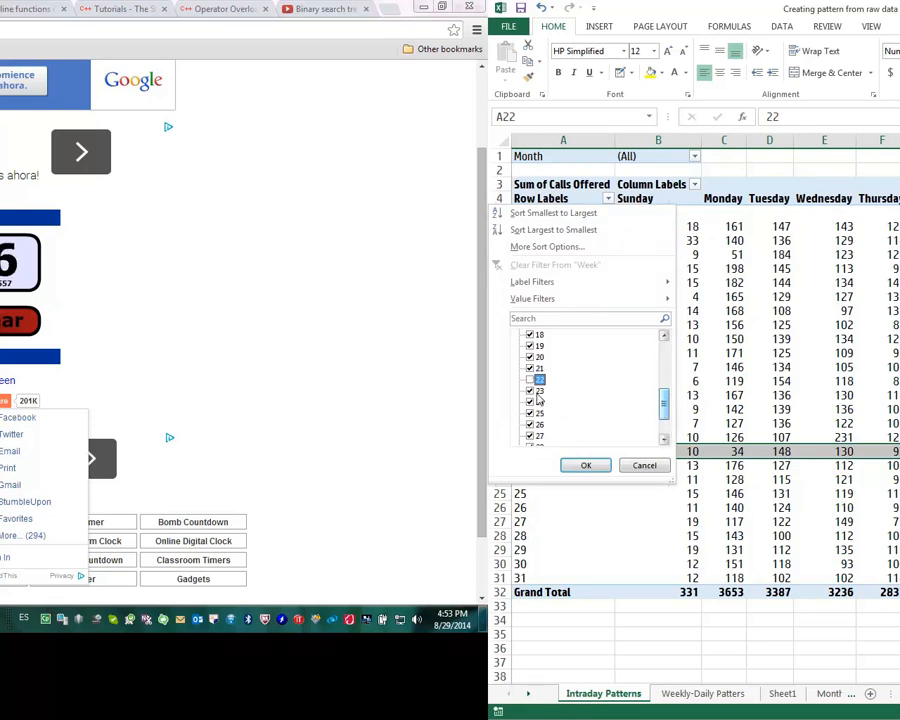
pyautogui.click(584, 466)
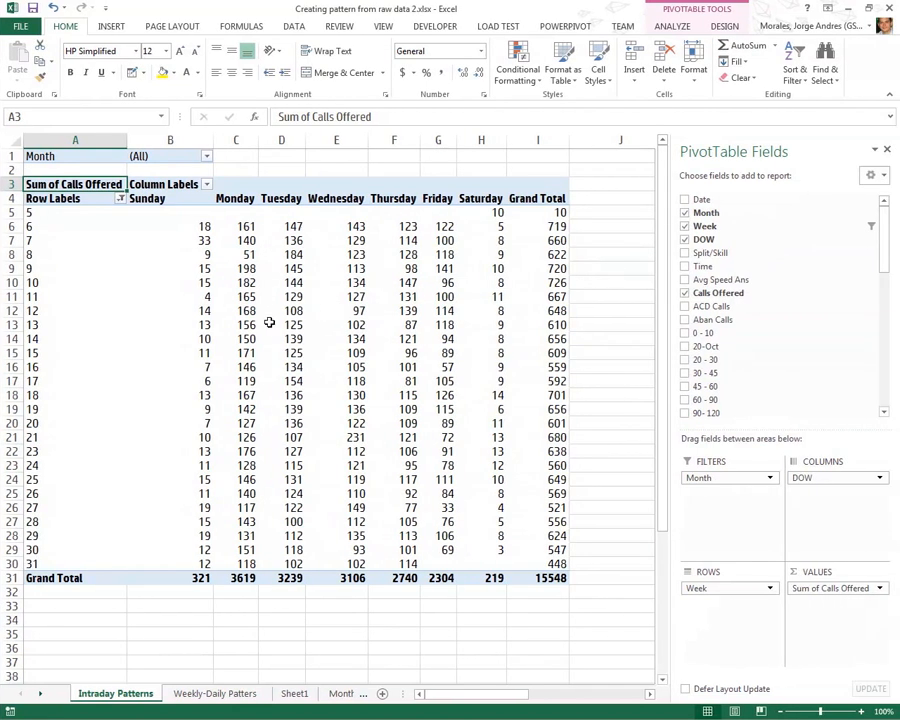
# - Move Week from the rows to the filters of the Calls Offered PivotTable and add Time as its row field
pyautogui.click(338, 296)
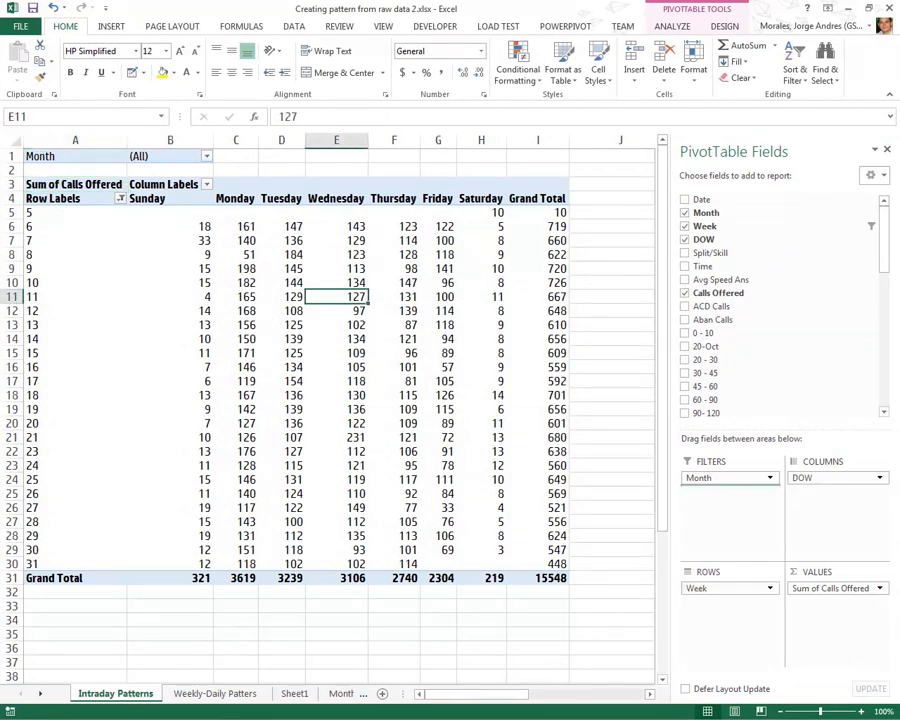
pyautogui.moveTo(729, 588); pyautogui.dragTo(732, 500)
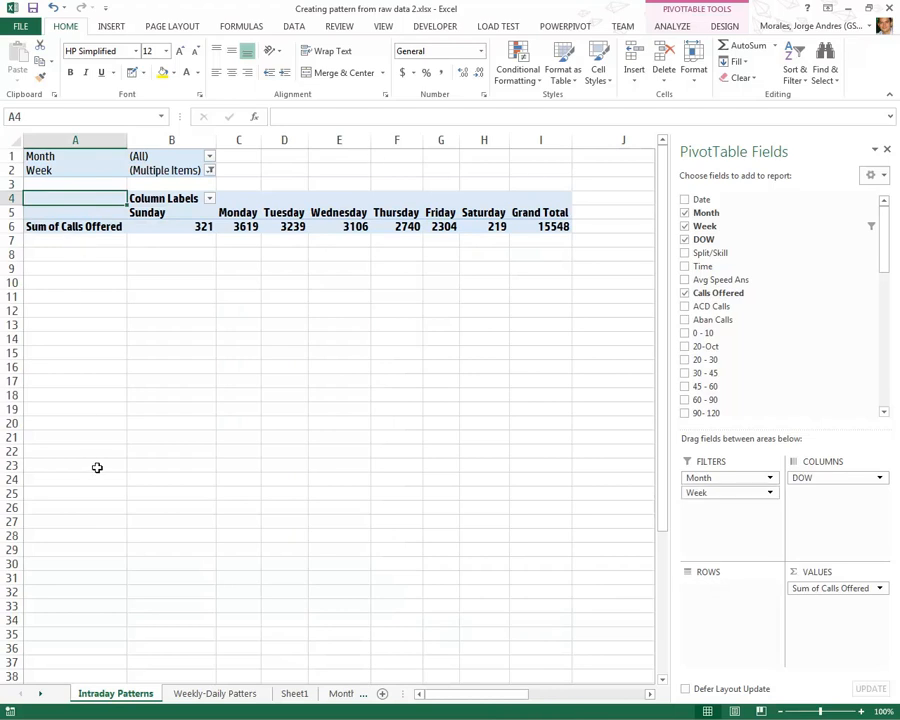
pyautogui.moveTo(786, 267); pyautogui.dragTo(729, 608)
pyautogui.scroll(-6, 492, 378)
pyautogui.scroll(6, 493, 379)
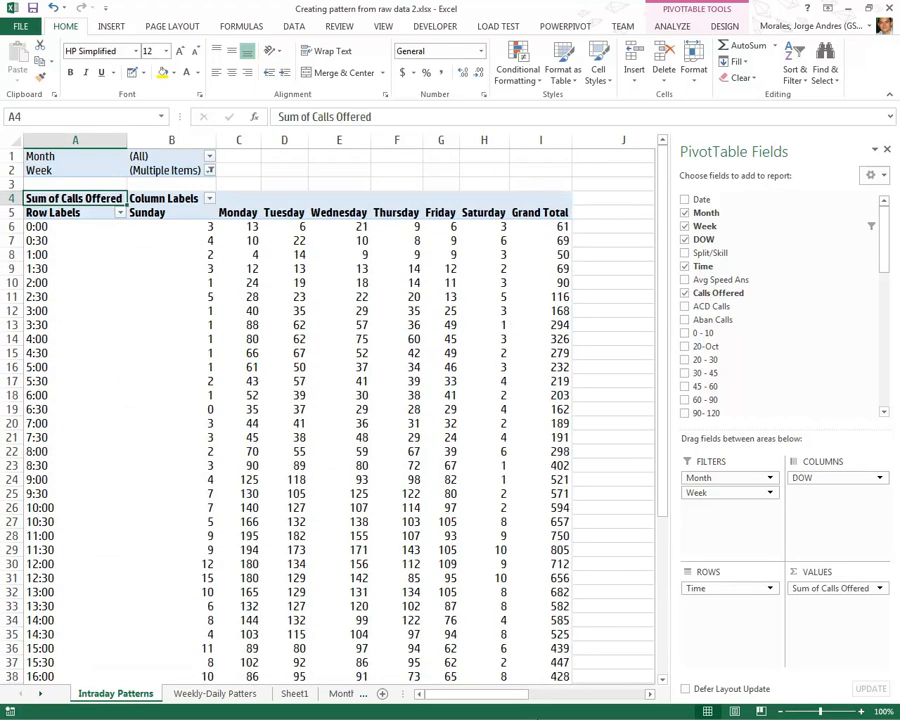
# - Move Week from the rows to the filters of the AHT_seconds PivotTable and add Time as its row field
pyautogui.moveTo(478, 693); pyautogui.dragTo(554, 697)
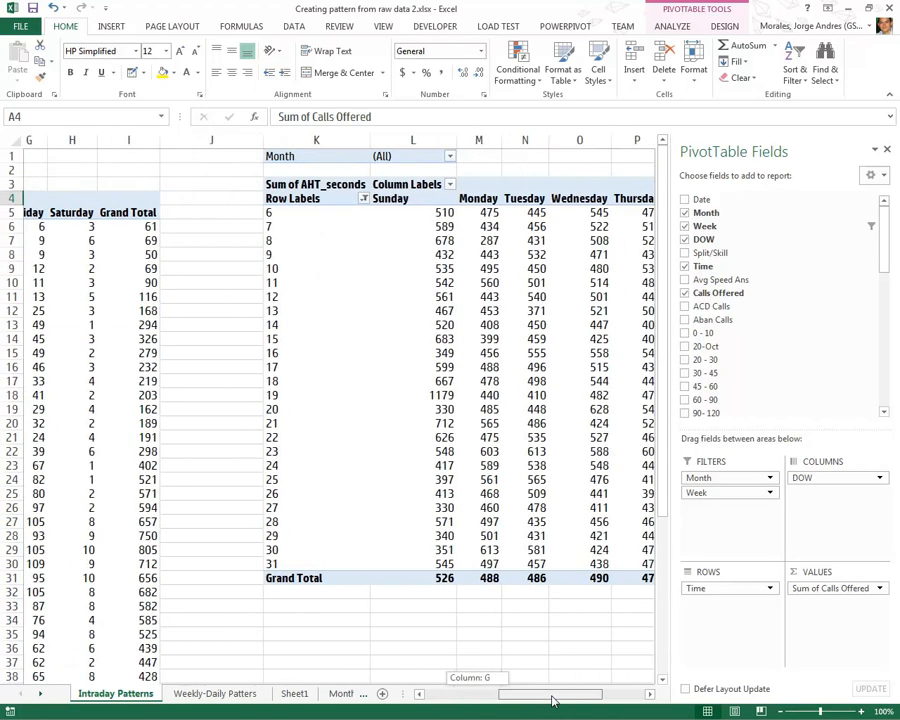
pyautogui.click(410, 340)
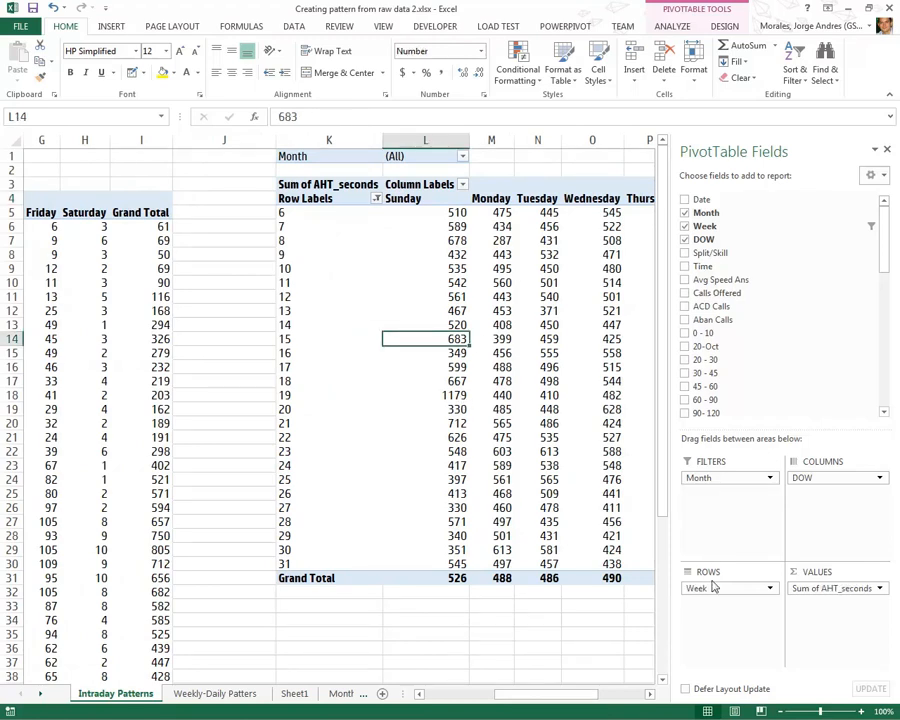
pyautogui.moveTo(713, 590); pyautogui.dragTo(728, 493)
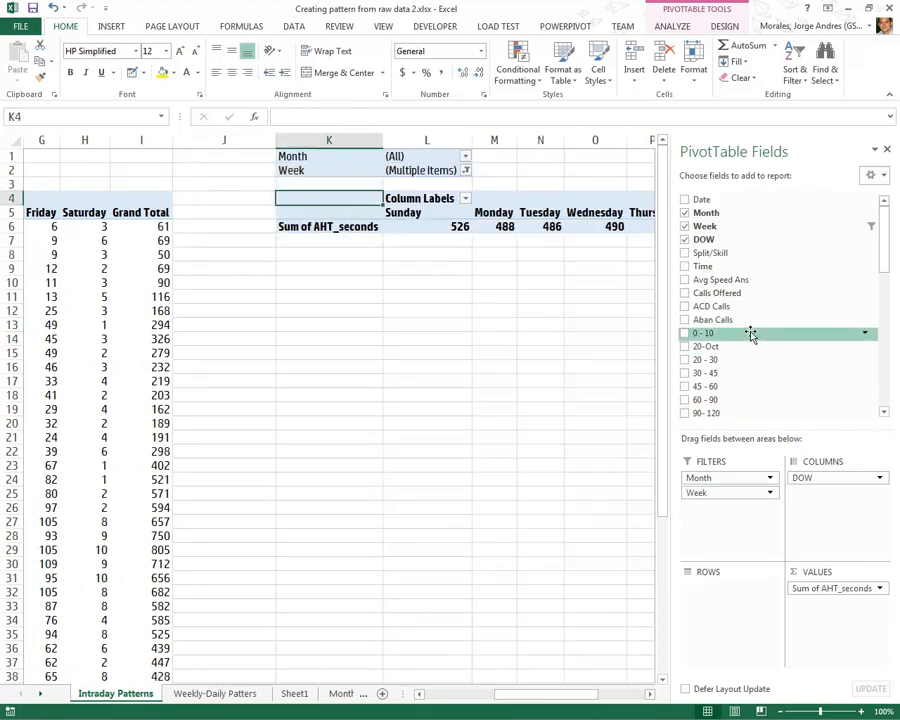
pyautogui.click(685, 266)
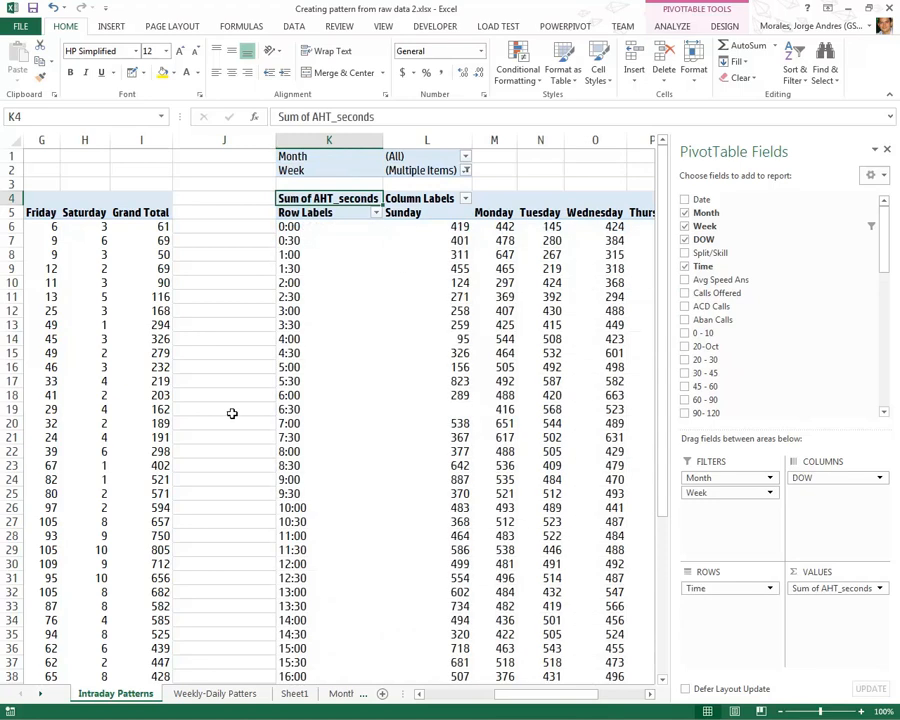
# - Insert a 2-D line PivotChart from the Calls Offered PivotTable and reposition it over the upper part of that table
pyautogui.moveTo(542, 697); pyautogui.dragTo(478, 692)
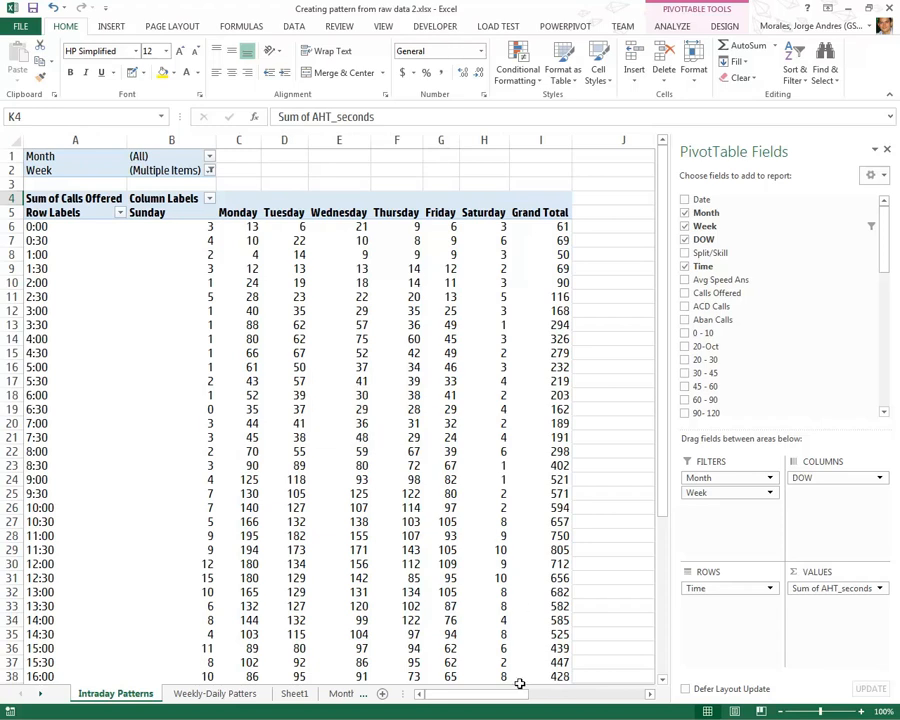
pyautogui.scroll(-1, 471, 599)
pyautogui.scroll(-2, 471, 599)
pyautogui.scroll(3, 362, 408)
pyautogui.click(362, 408)
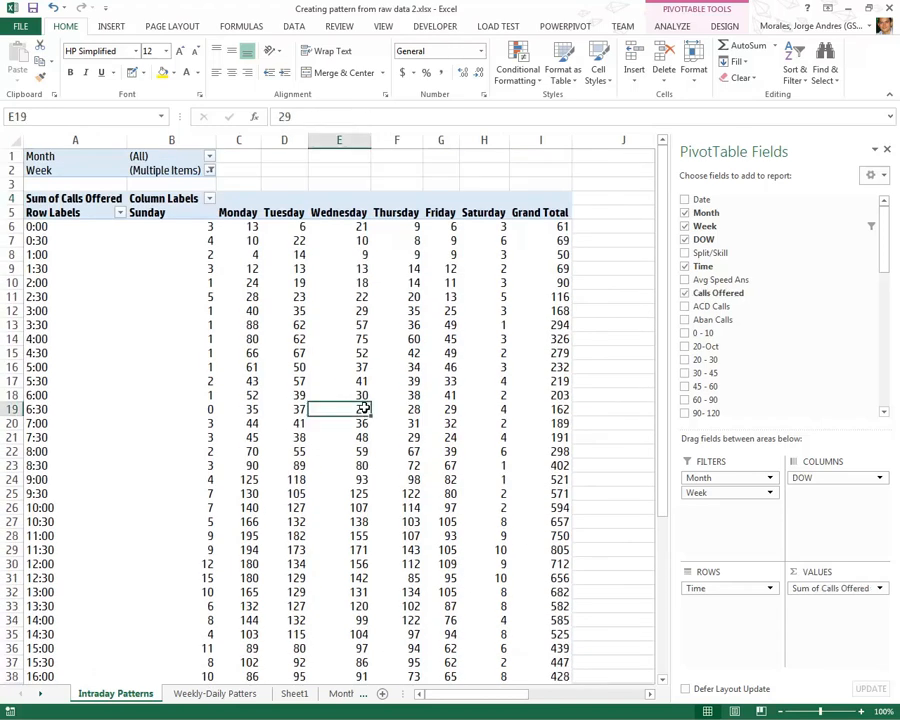
pyautogui.click(112, 28)
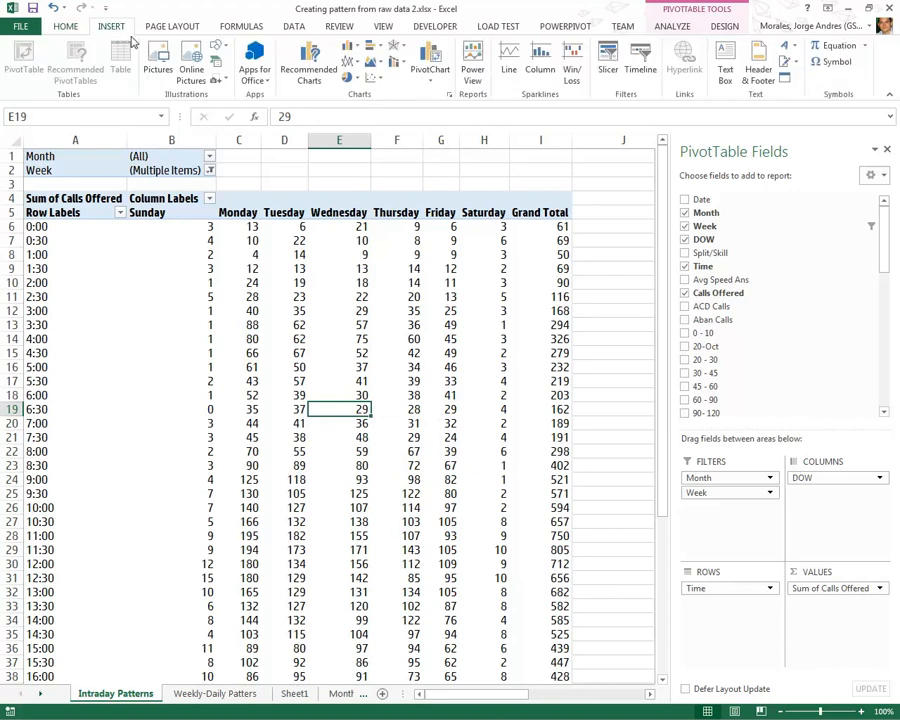
pyautogui.click(354, 47)
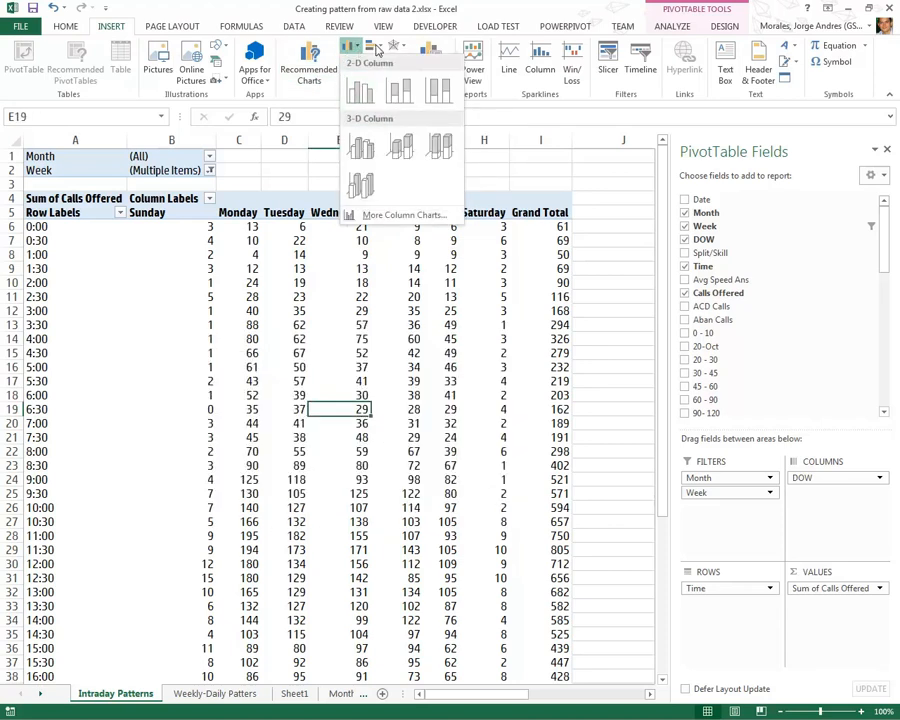
pyautogui.click(310, 101)
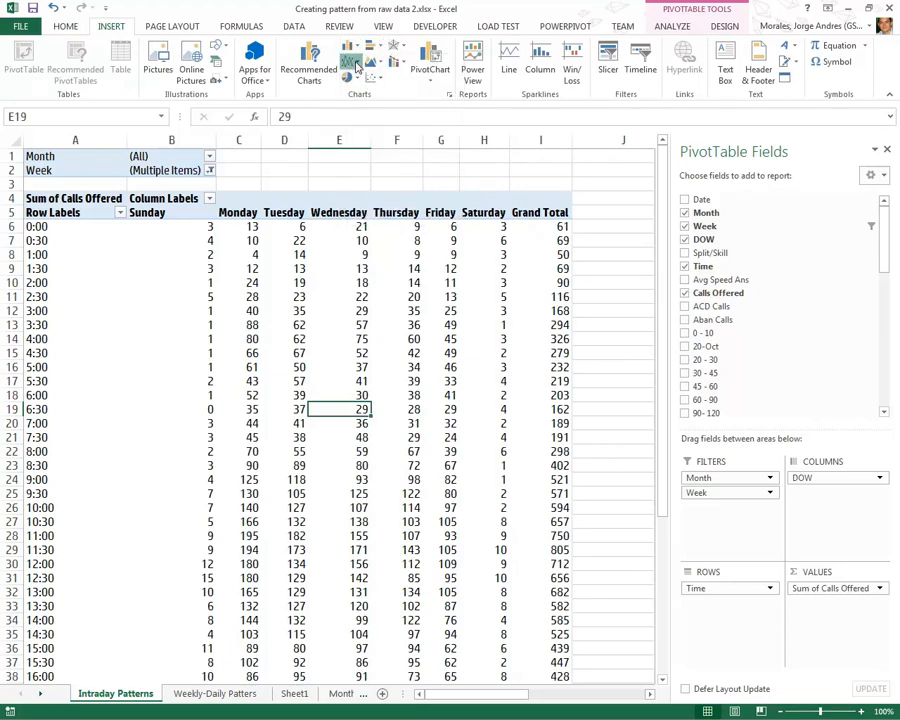
pyautogui.click(351, 62)
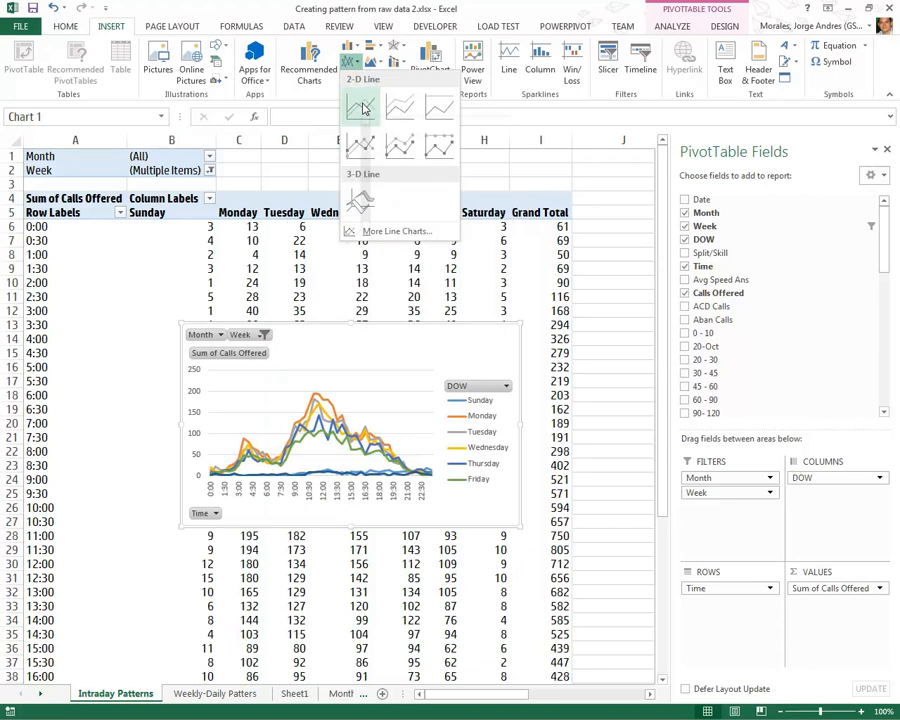
pyautogui.click(361, 104)
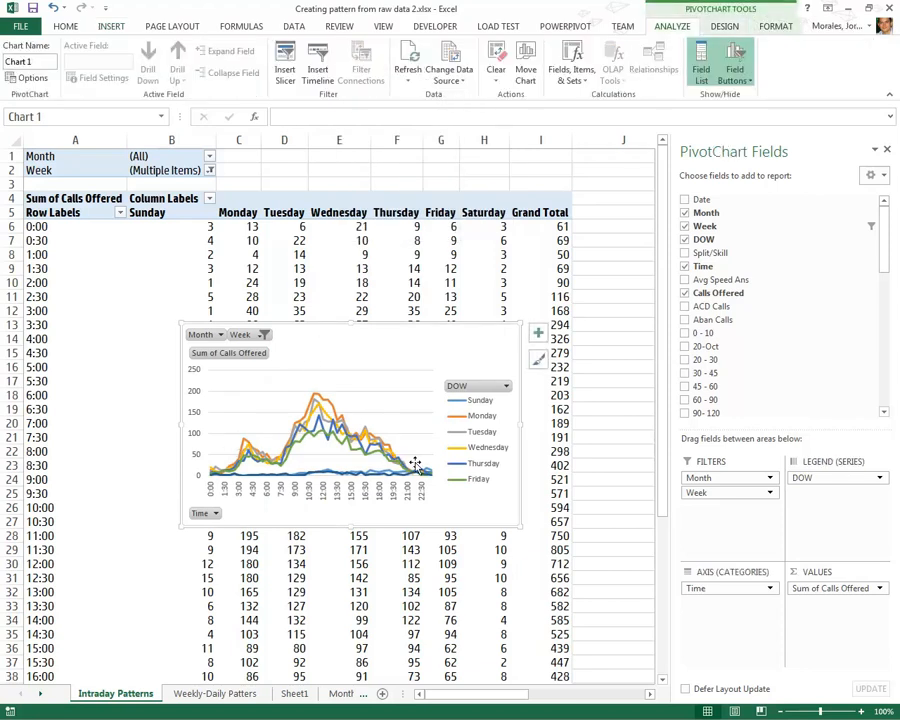
pyautogui.moveTo(342, 331)
pyautogui.mouseDown()
pyautogui.moveTo(231, 267)
pyautogui.moveTo(289, 280)
pyautogui.mouseUp()
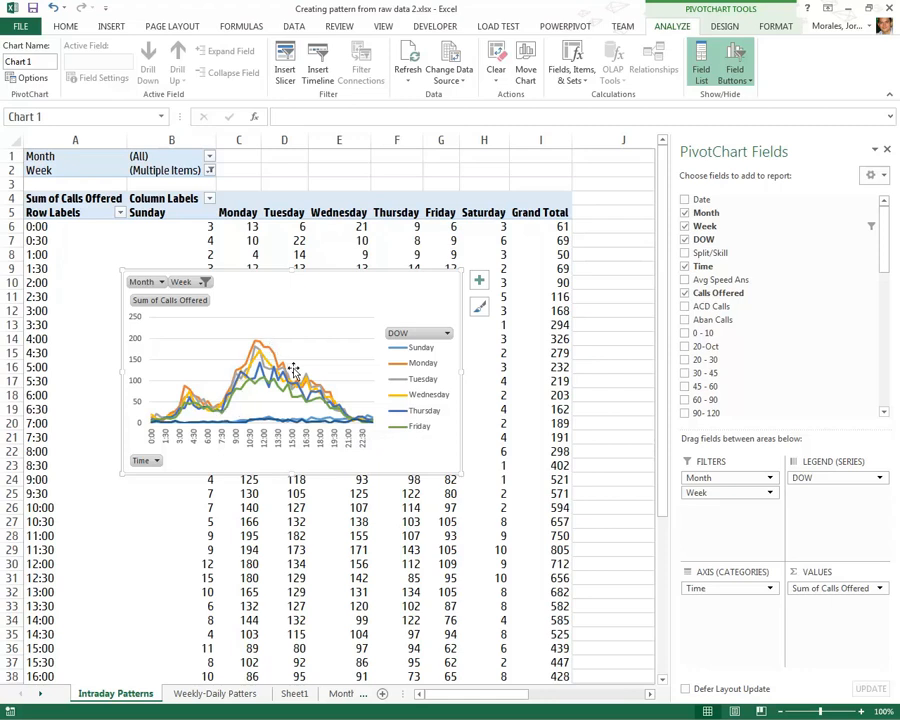
# - Insert a 2-D line PivotChart from the AHT_seconds PivotTable and move it over that table
pyautogui.click(608, 506)
pyautogui.moveTo(624, 694); pyautogui.dragTo(674, 694)
pyautogui.rightClick(630, 345)
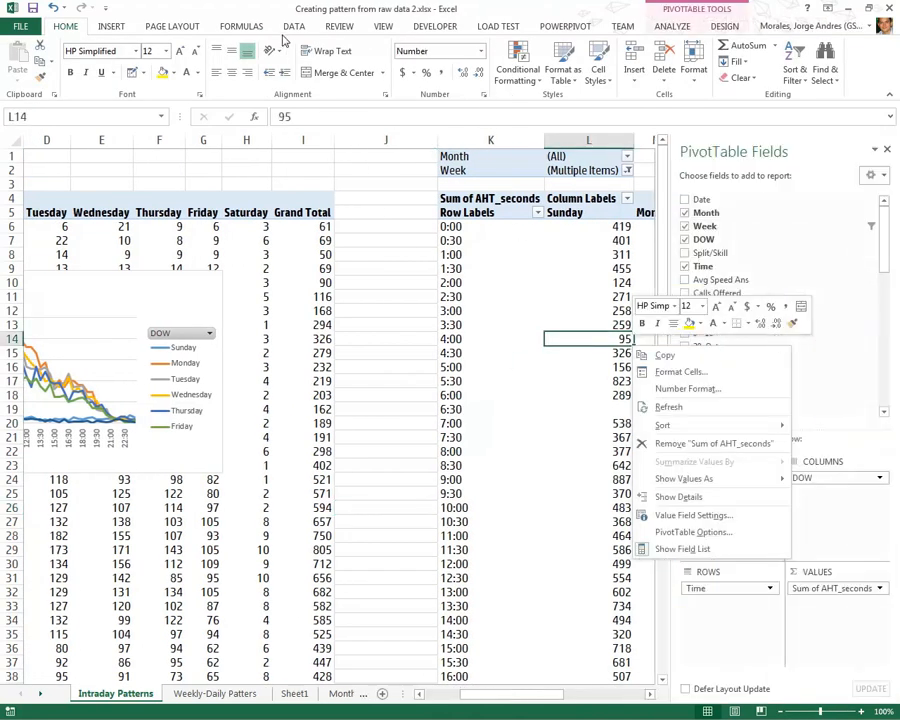
pyautogui.click(117, 30)
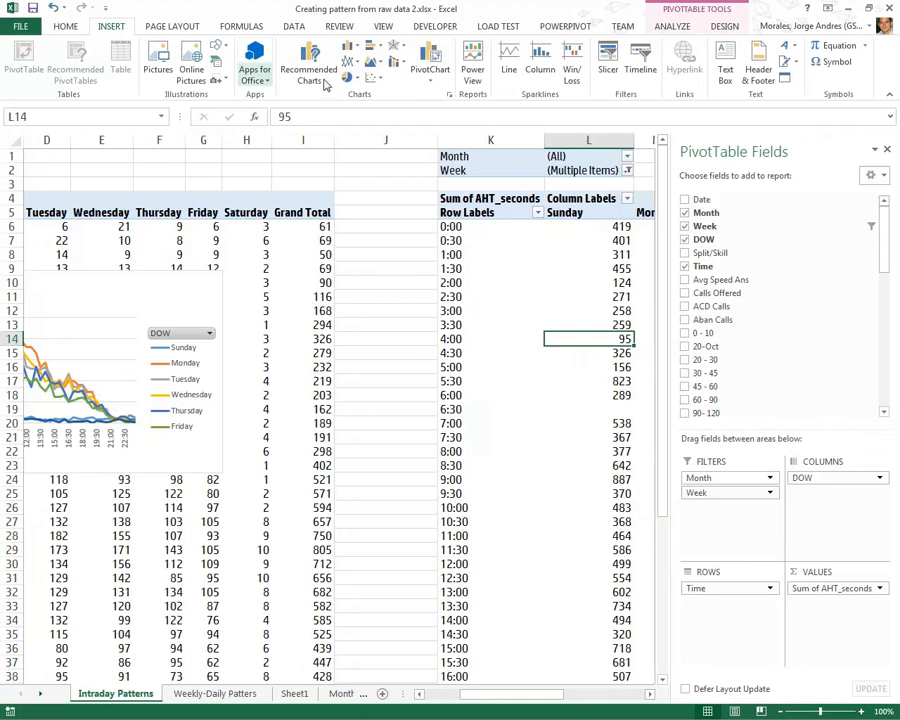
pyautogui.click(351, 62)
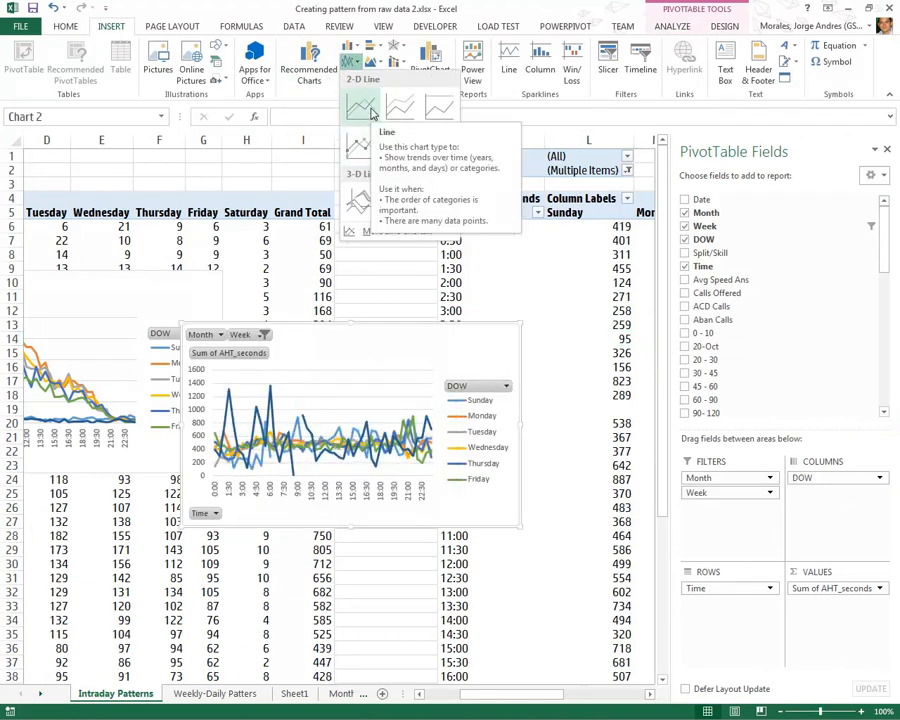
pyautogui.click(366, 107)
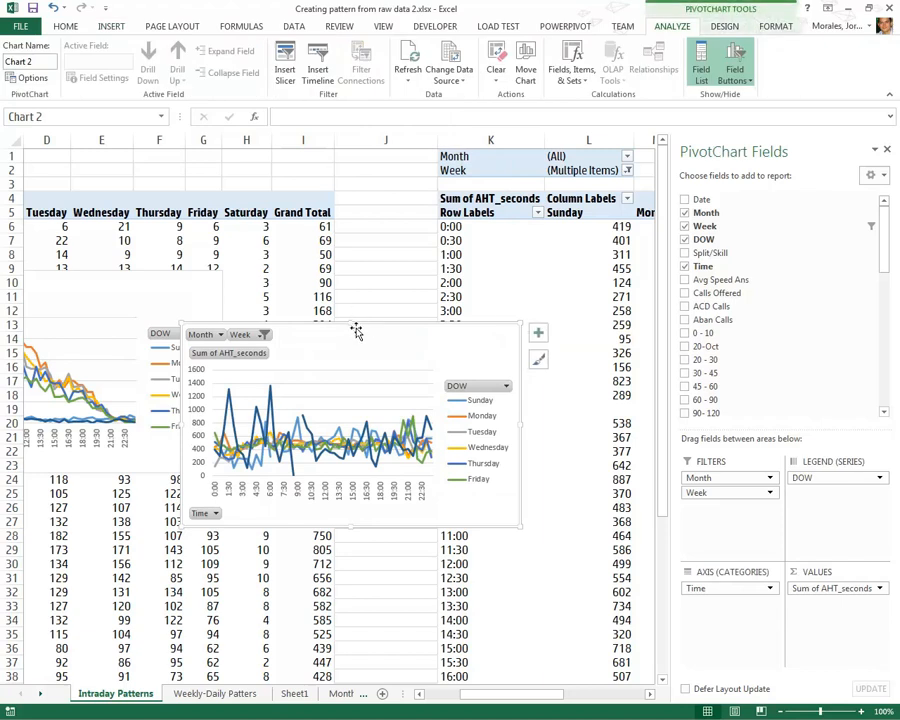
pyautogui.moveTo(404, 323); pyautogui.dragTo(536, 262)
# - Filter Sunday and Saturday out of the AHT_seconds PivotTable's column labels
pyautogui.moveTo(500, 694); pyautogui.dragTo(508, 695)
pyautogui.click(376, 213)
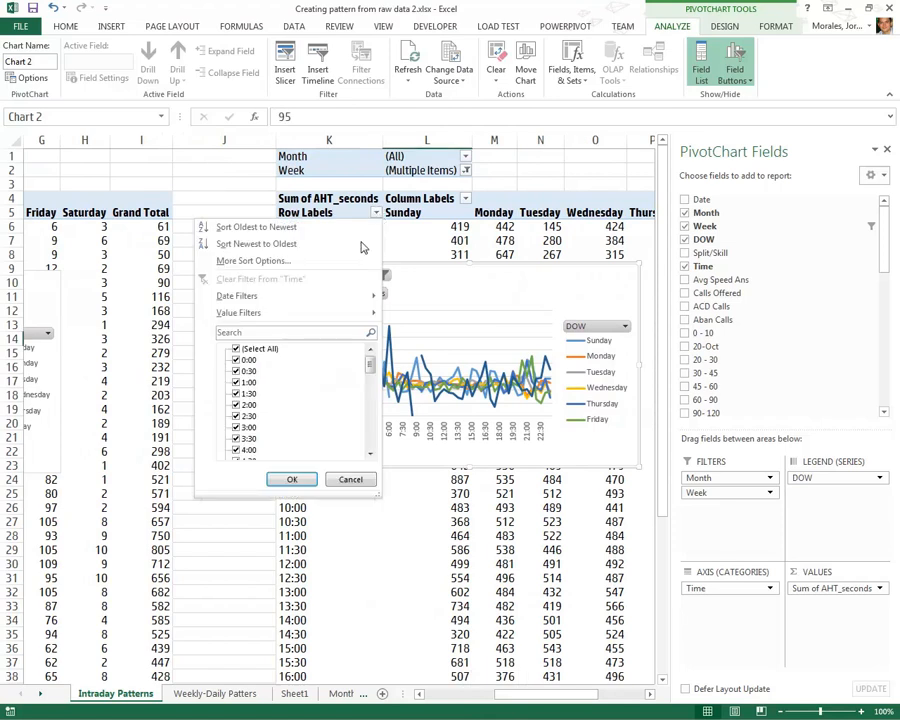
pyautogui.click(464, 202)
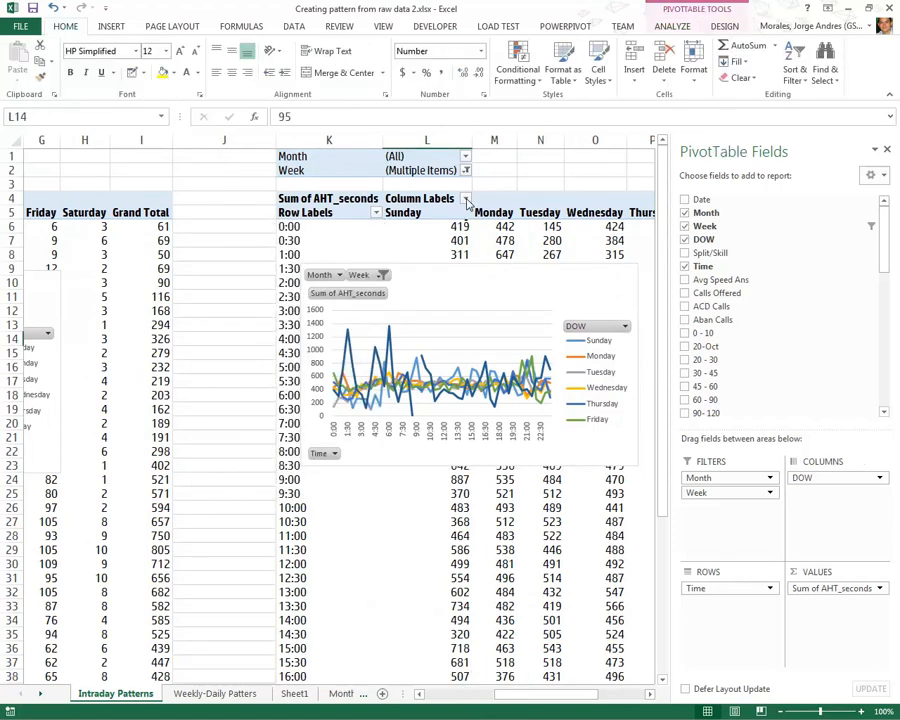
pyautogui.click(464, 198)
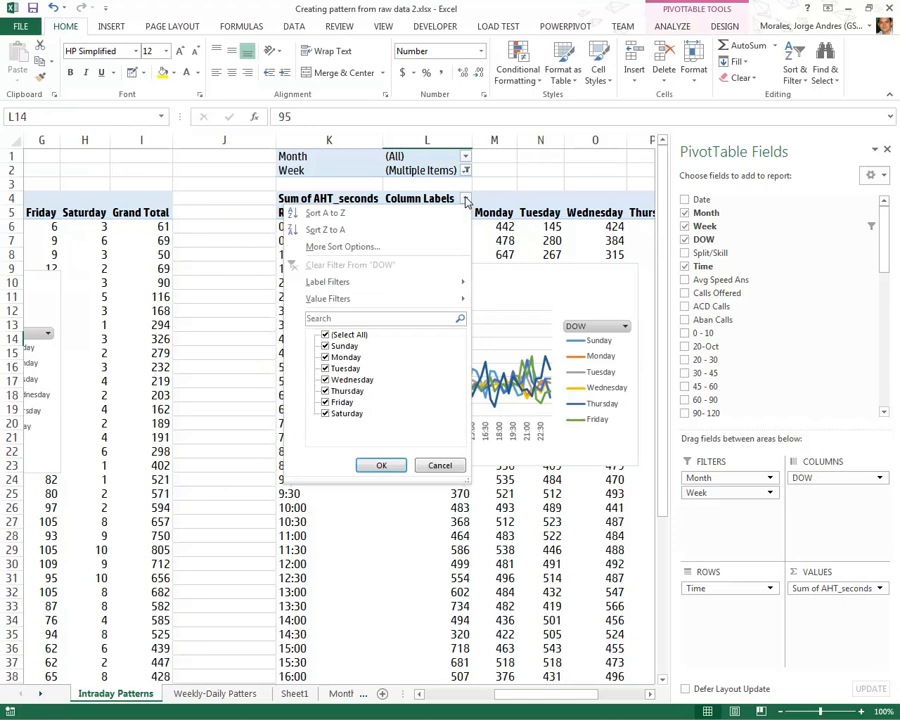
pyautogui.click(325, 346)
pyautogui.click(383, 466)
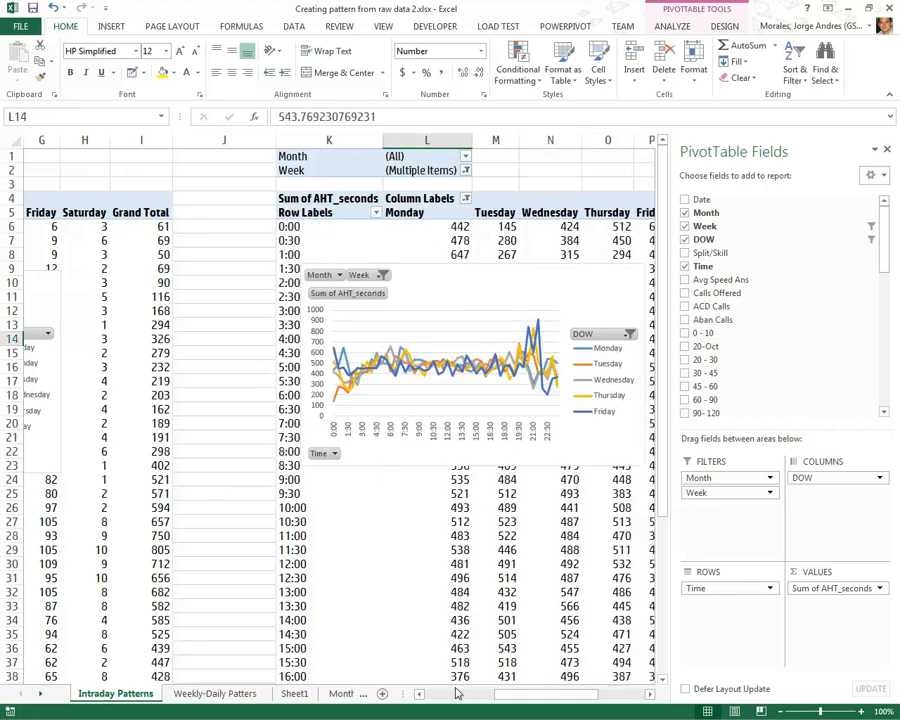
# - Filter Sunday and Saturday out of the Calls Offered PivotTable's column labels
pyautogui.moveTo(452, 683); pyautogui.dragTo(405, 680)
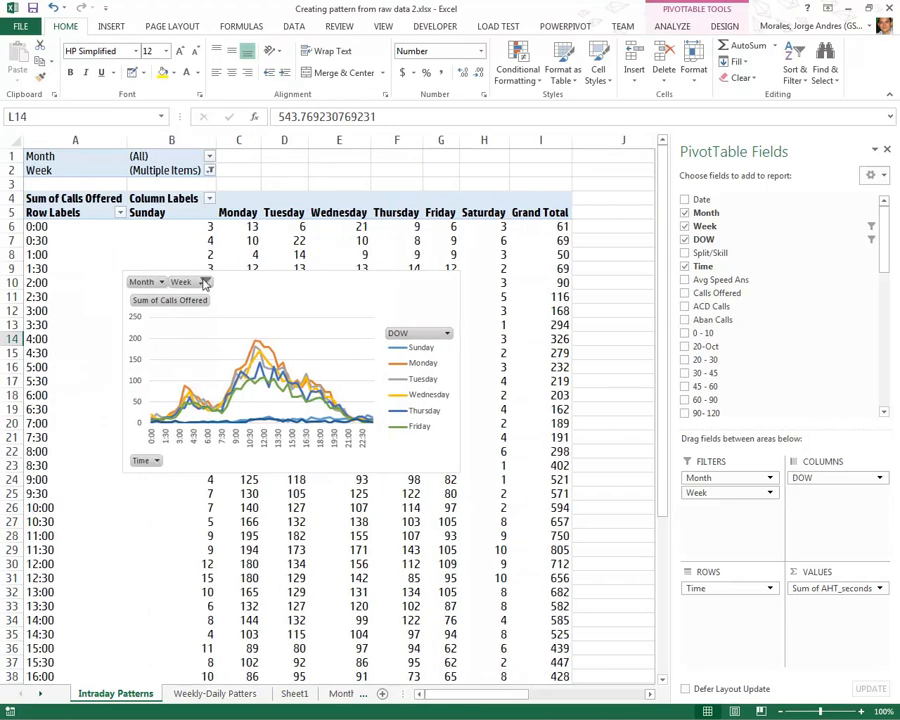
pyautogui.click(207, 198)
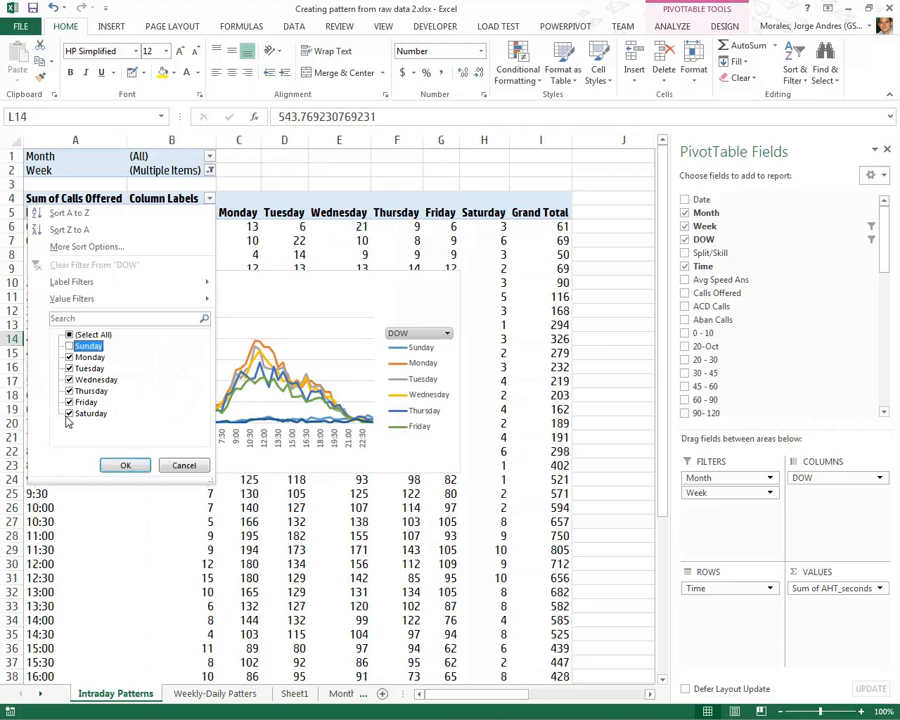
pyautogui.click(125, 465)
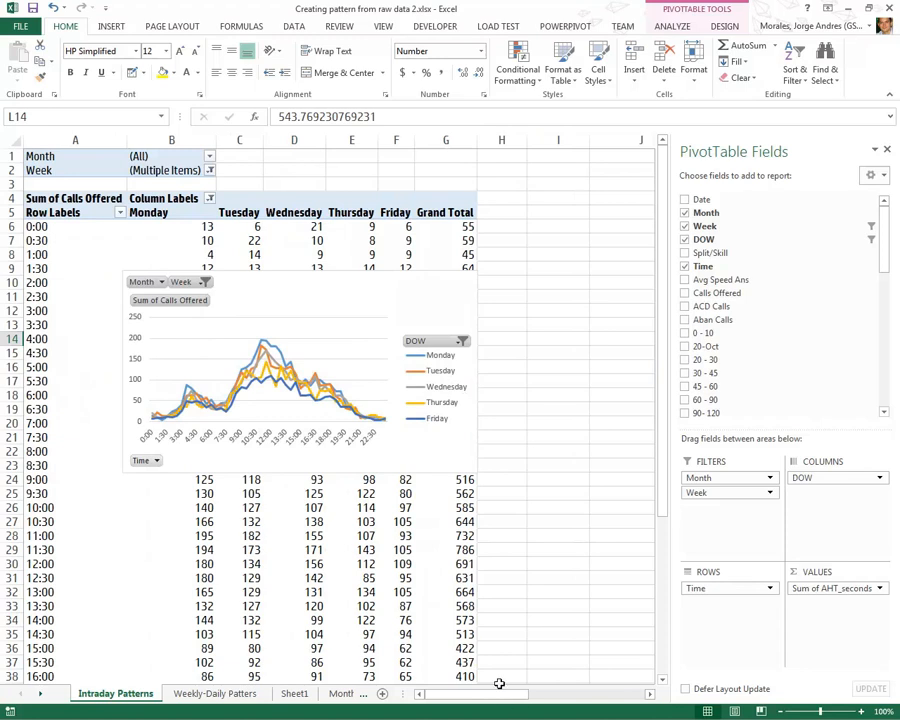
# - Arrange the two intraday charts between the PivotTables, with the AHT_seconds chart directly below the Calls Offered chart
pyautogui.moveTo(497, 700); pyautogui.dragTo(520, 703)
pyautogui.moveTo(152, 273); pyautogui.dragTo(362, 181)
pyautogui.moveTo(624, 268); pyautogui.dragTo(250, 386)
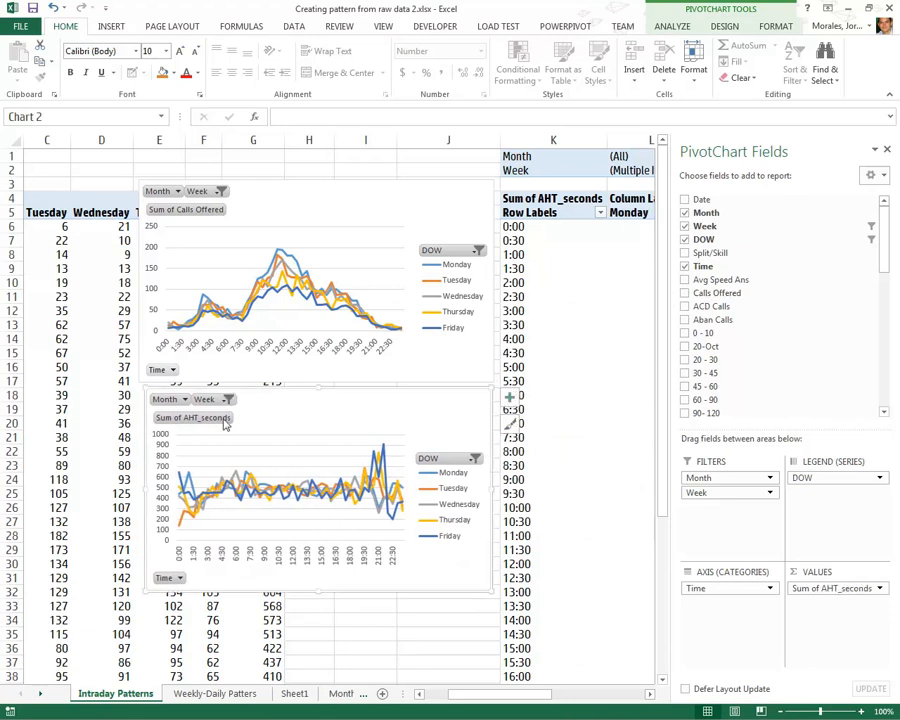
# - On the Monthly Patters sheet, set up a custom combo PivotChart with Calls Offered as clustered columns and AHT_seconds as a line on the secondary axis
pyautogui.click(236, 697)
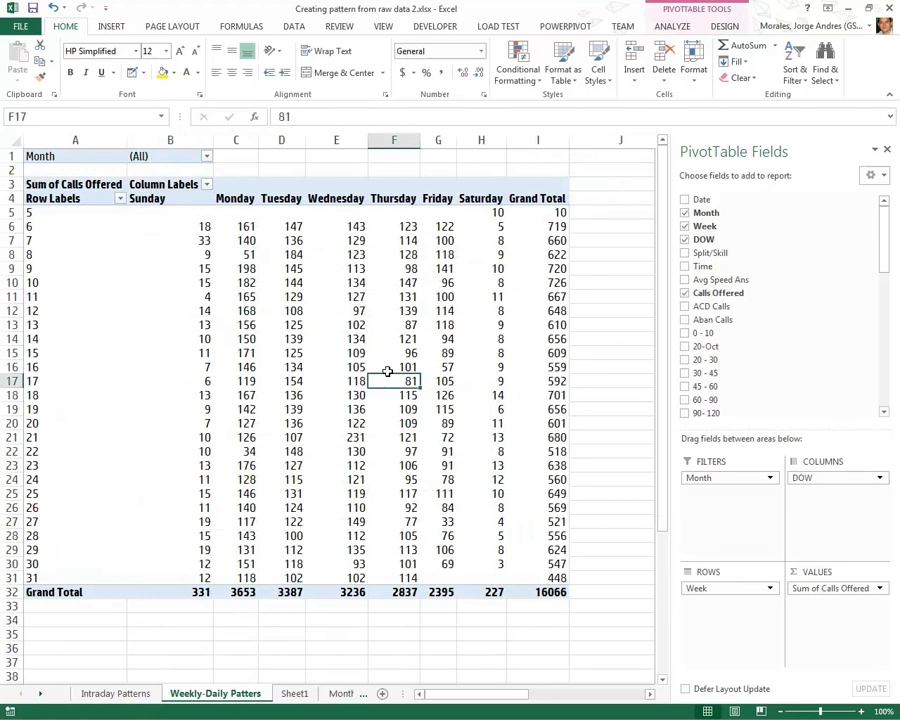
pyautogui.click(336, 693)
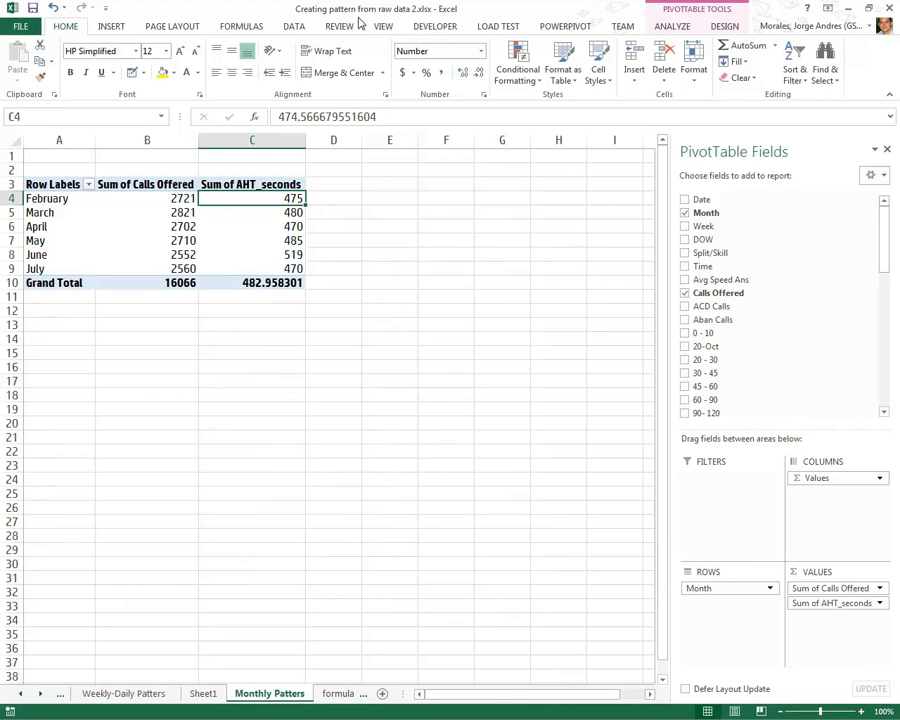
pyautogui.click(114, 27)
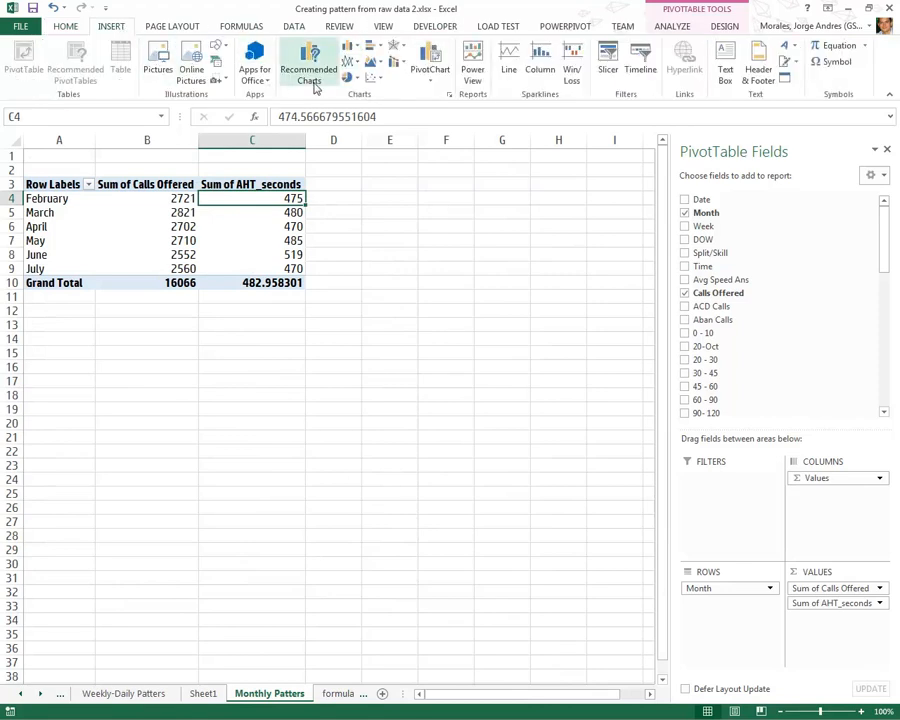
pyautogui.click(397, 62)
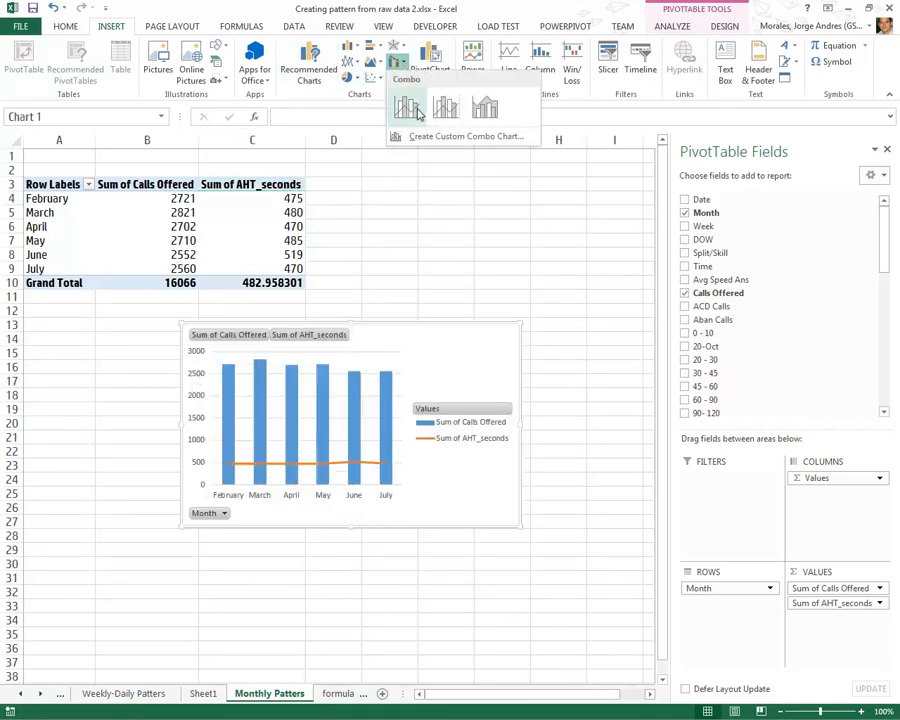
pyautogui.click(457, 137)
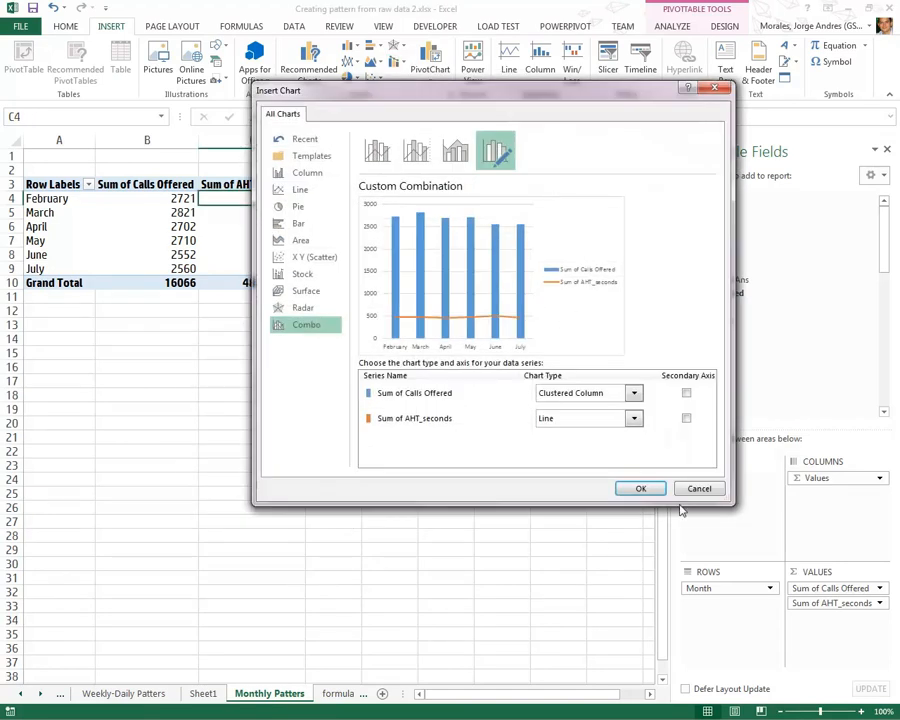
pyautogui.click(686, 419)
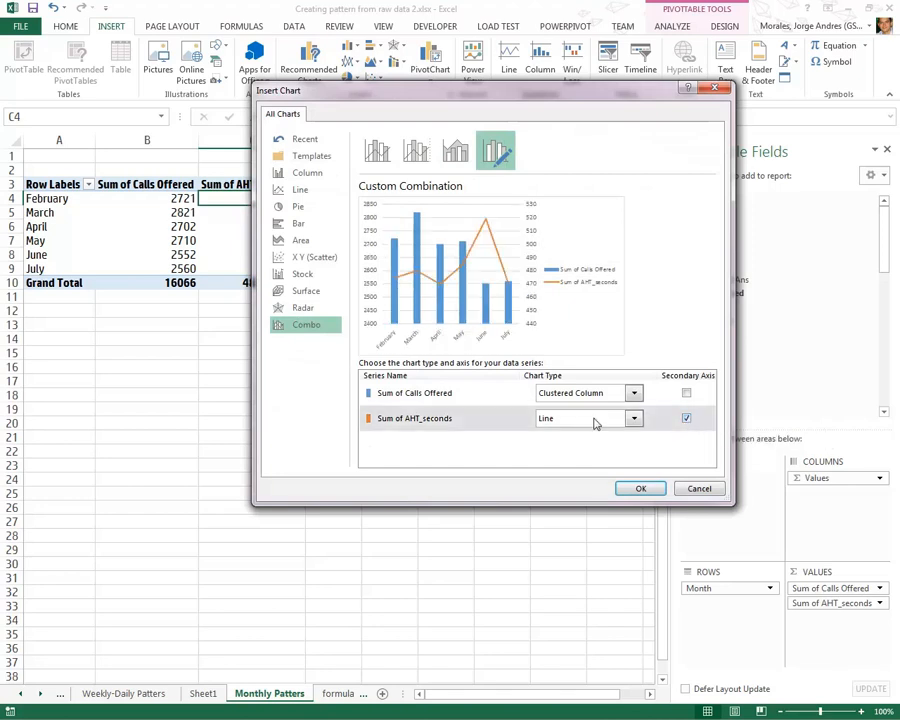
# - Compare the clustered column-line presets with and without a secondary axis, and put AHT_seconds back on the secondary axis
pyautogui.click(445, 156)
pyautogui.click(415, 155)
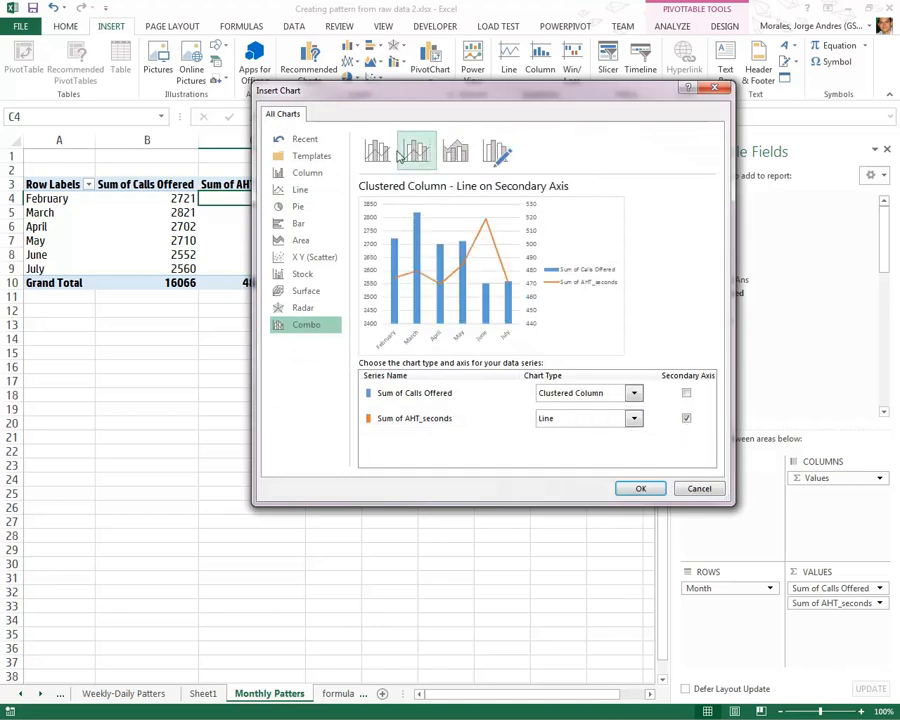
pyautogui.click(377, 158)
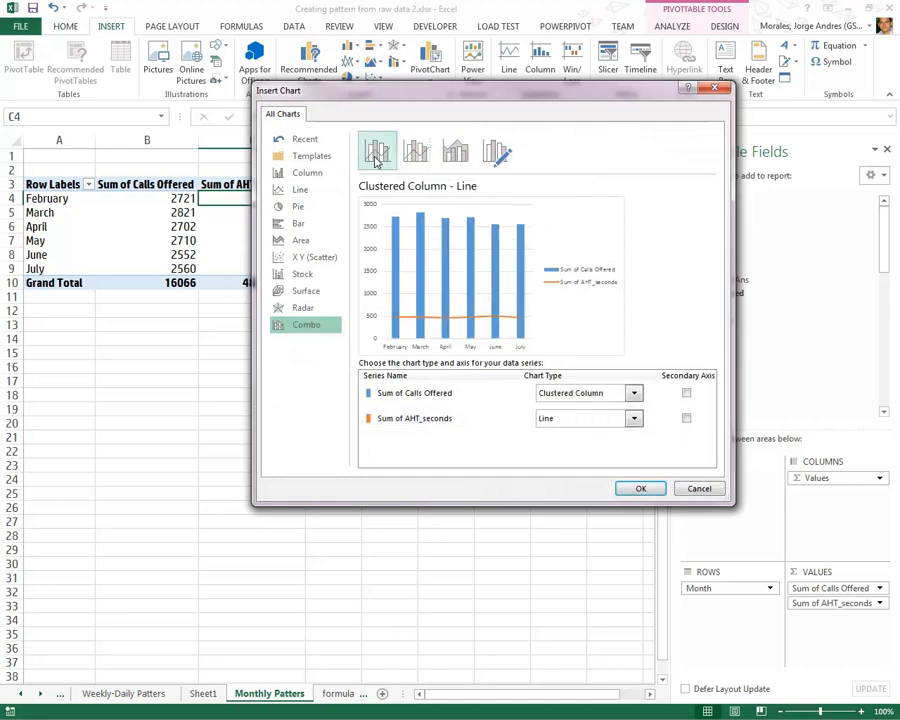
pyautogui.click(686, 419)
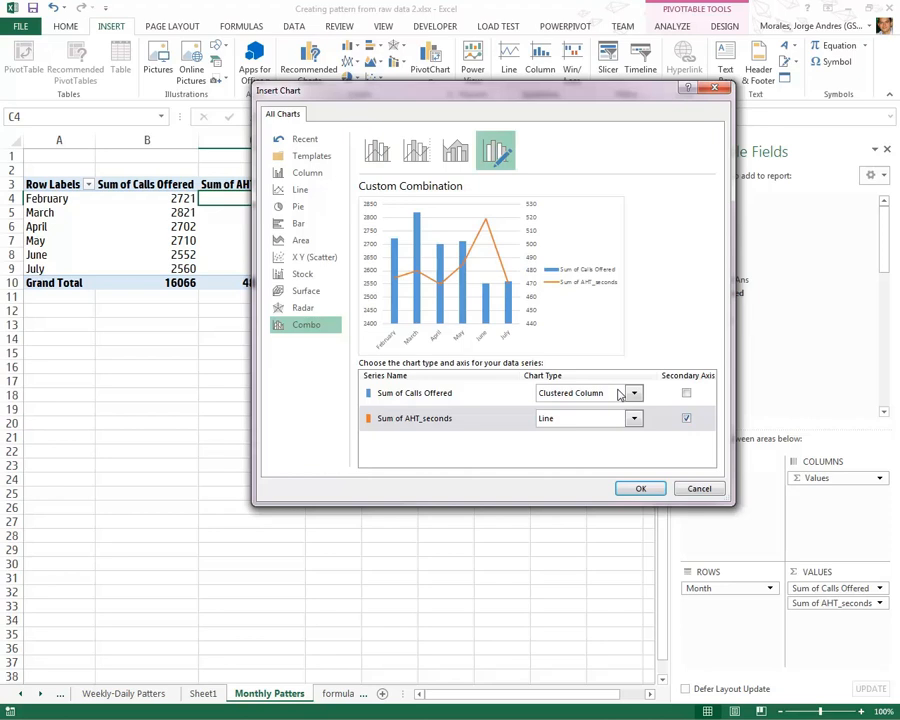
# - Create the monthly combo PivotChart and widen it by about two worksheet columns
pyautogui.click(641, 488)
pyautogui.moveTo(520, 425); pyautogui.dragTo(628, 425)
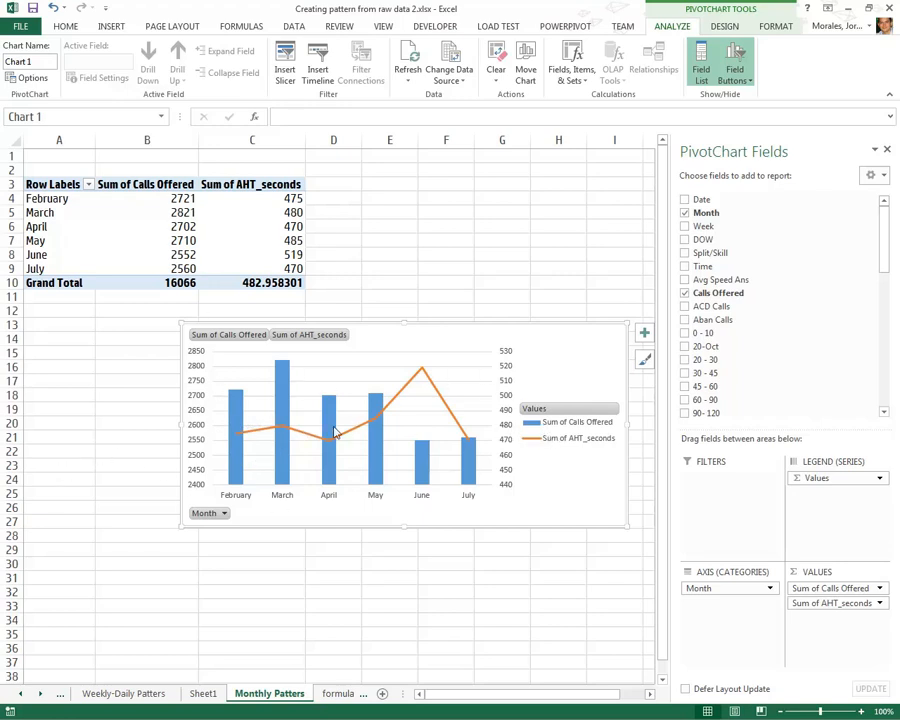
# - Set the minimum bound of the monthly chart's primary vertical axis (Calls Offered) to 0
pyautogui.click(200, 422)
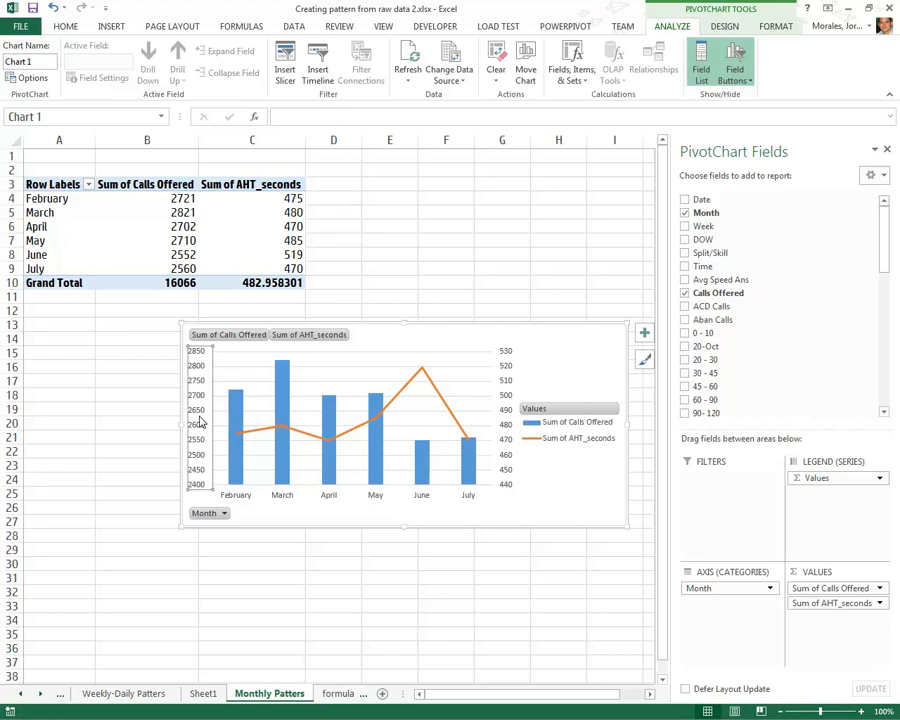
pyautogui.rightClick(200, 422)
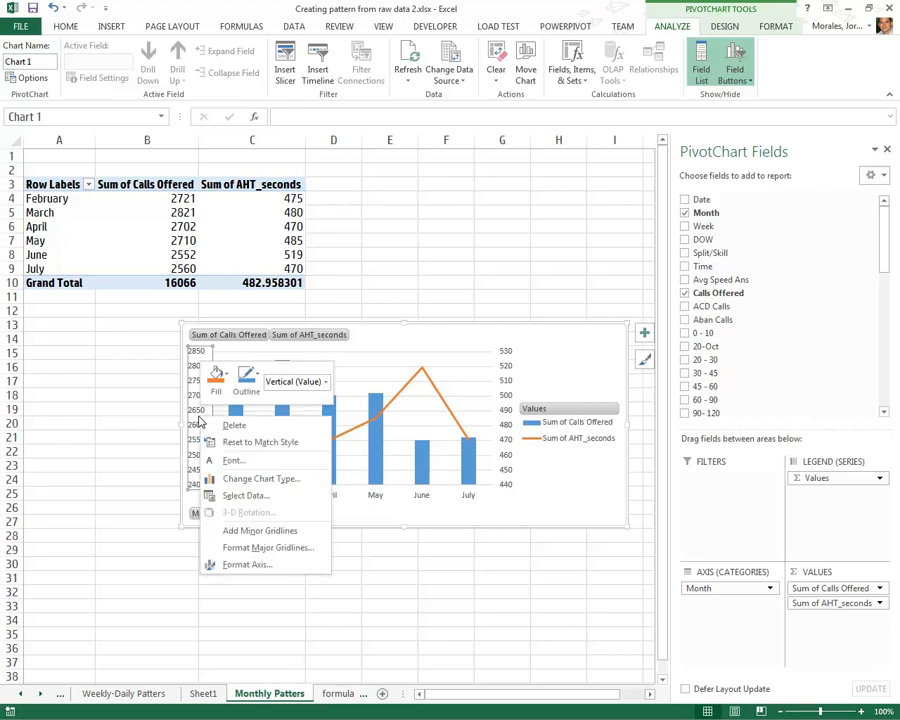
pyautogui.click(262, 564)
pyautogui.moveTo(825, 262); pyautogui.dragTo(750, 260)
pyautogui.write('0')
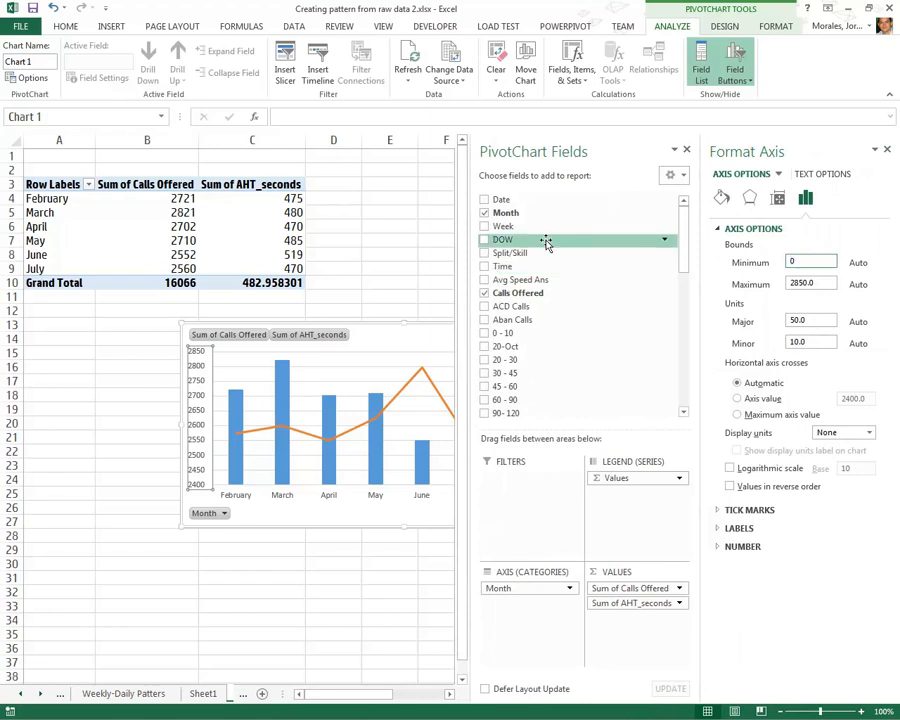
pyautogui.click(828, 283)
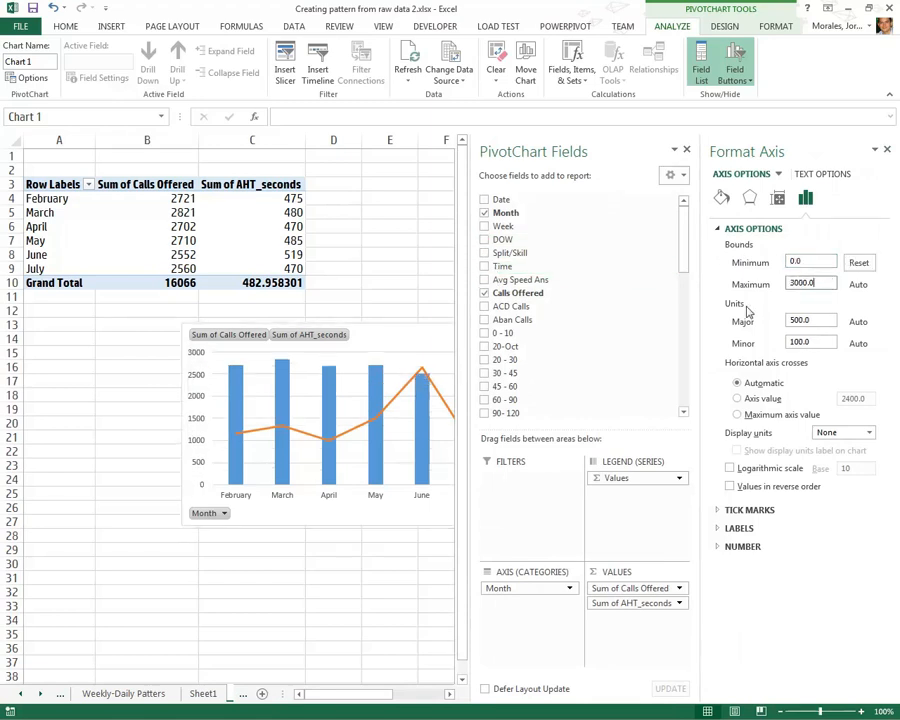
pyautogui.click(300, 562)
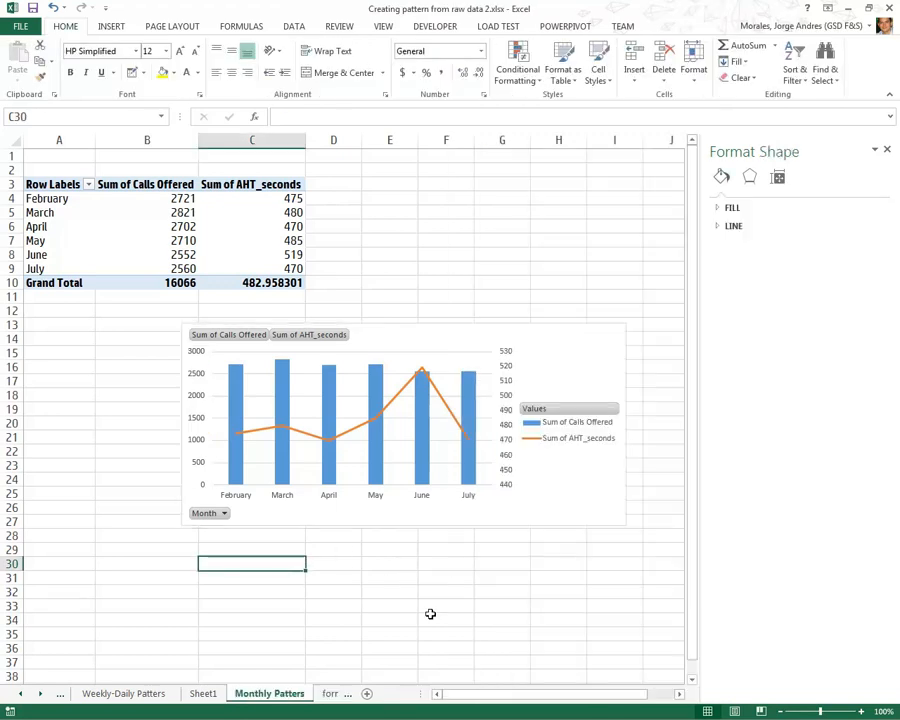
# - Set the minimum bound of the monthly chart's secondary vertical axis (AHT_seconds) to 0
pyautogui.rightClick(508, 474)
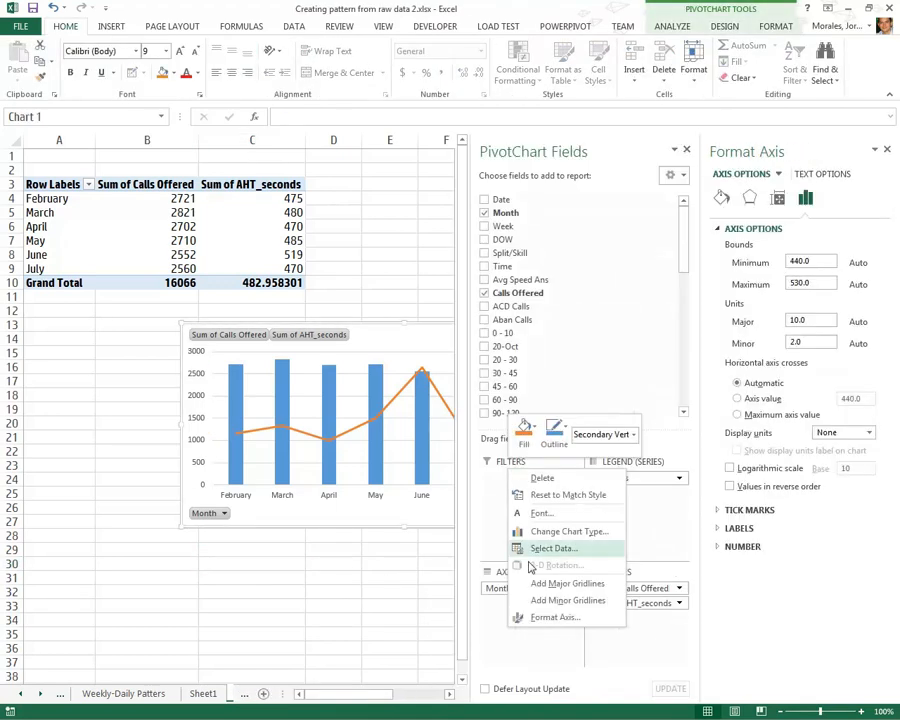
pyautogui.click(550, 617)
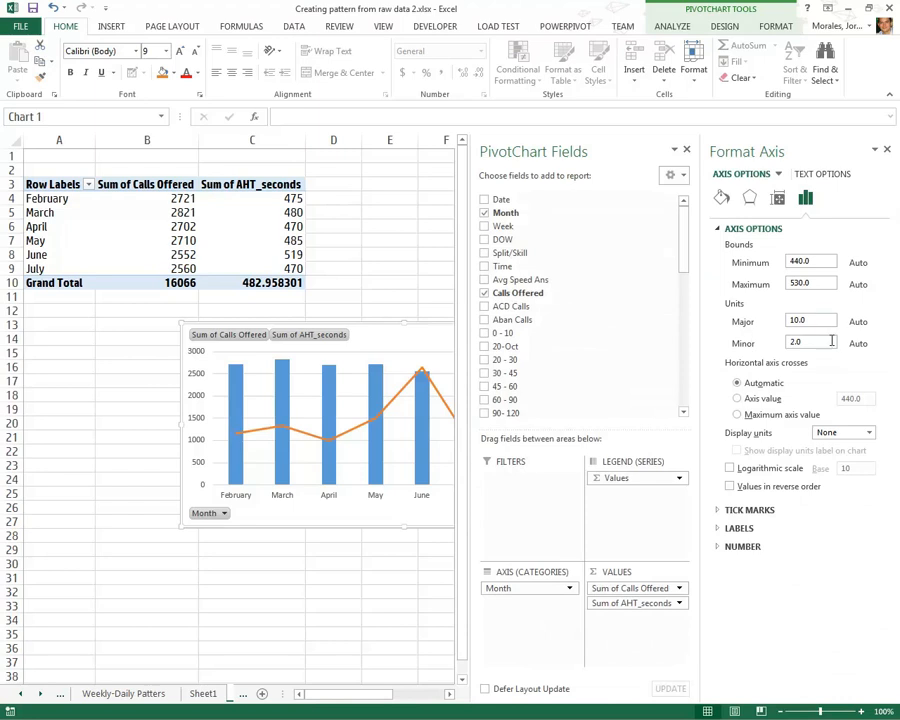
pyautogui.moveTo(822, 258); pyautogui.dragTo(734, 262)
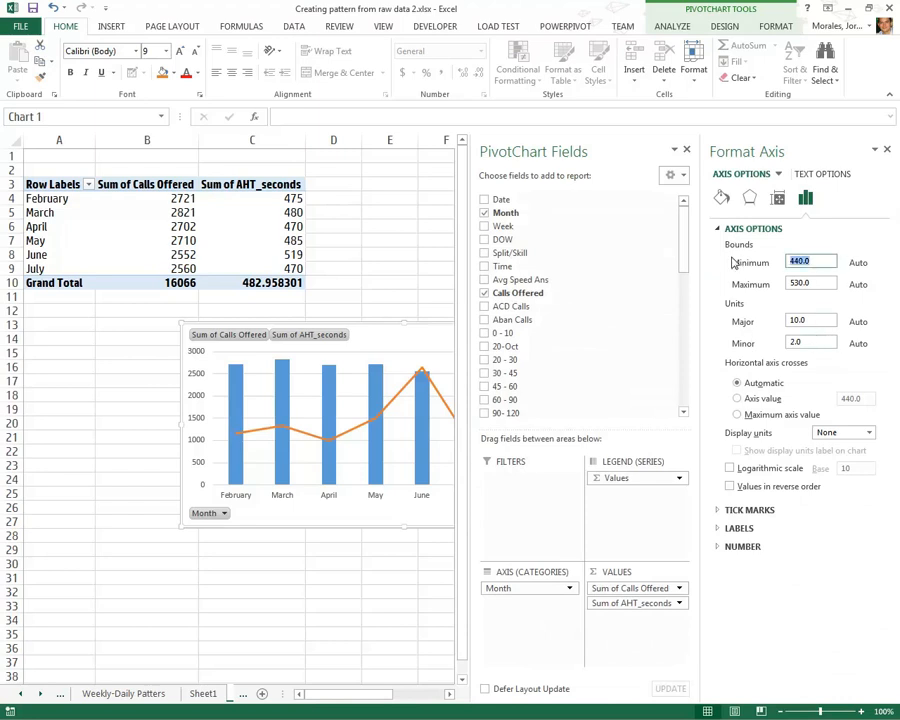
pyautogui.write('0')
pyautogui.click(391, 240)
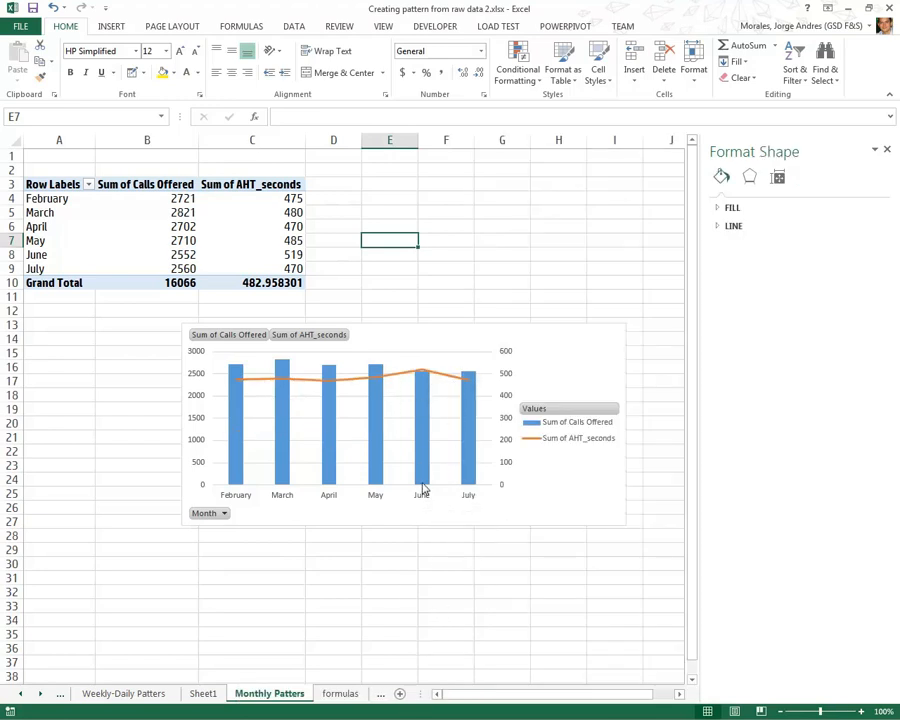
# - Move the monthly combo chart directly beneath its PivotTable and deselect it
pyautogui.moveTo(424, 432)
pyautogui.moveTo(424, 378)
pyautogui.moveTo(364, 323); pyautogui.dragTo(224, 308)
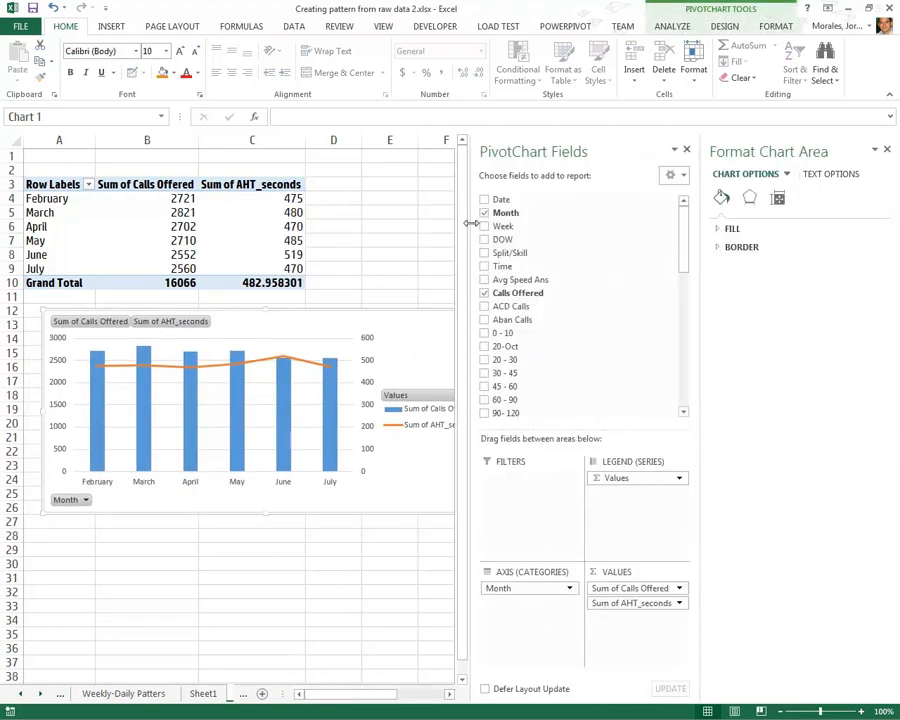
pyautogui.click(398, 226)
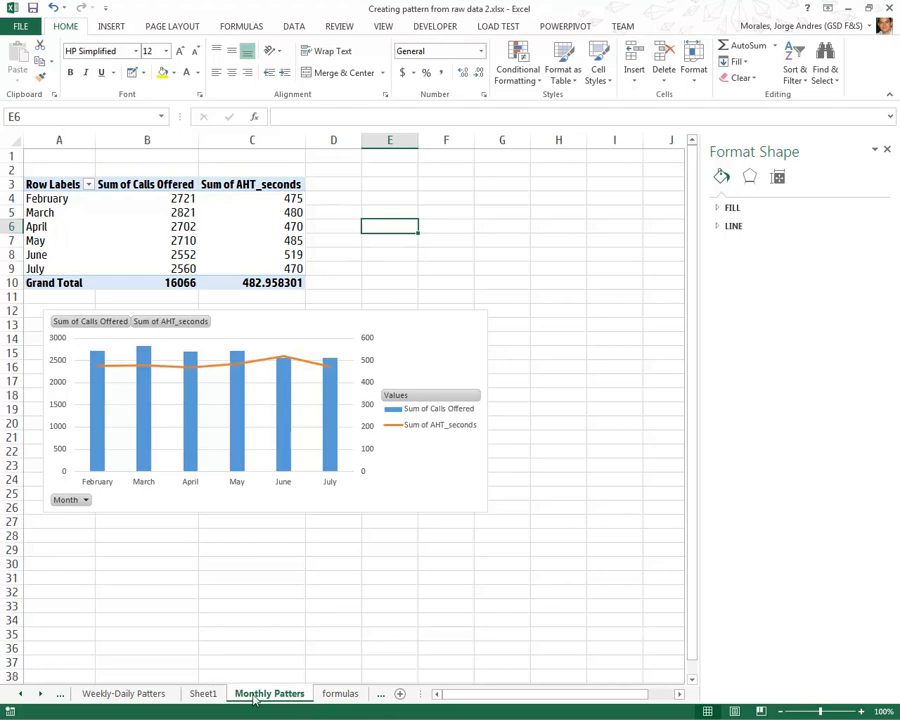
# - Move the Monthly Patters sheet directly after Weekly-Daily Patters and return to the Intraday Patterns sheet
pyautogui.moveTo(204, 697); pyautogui.dragTo(185, 709)
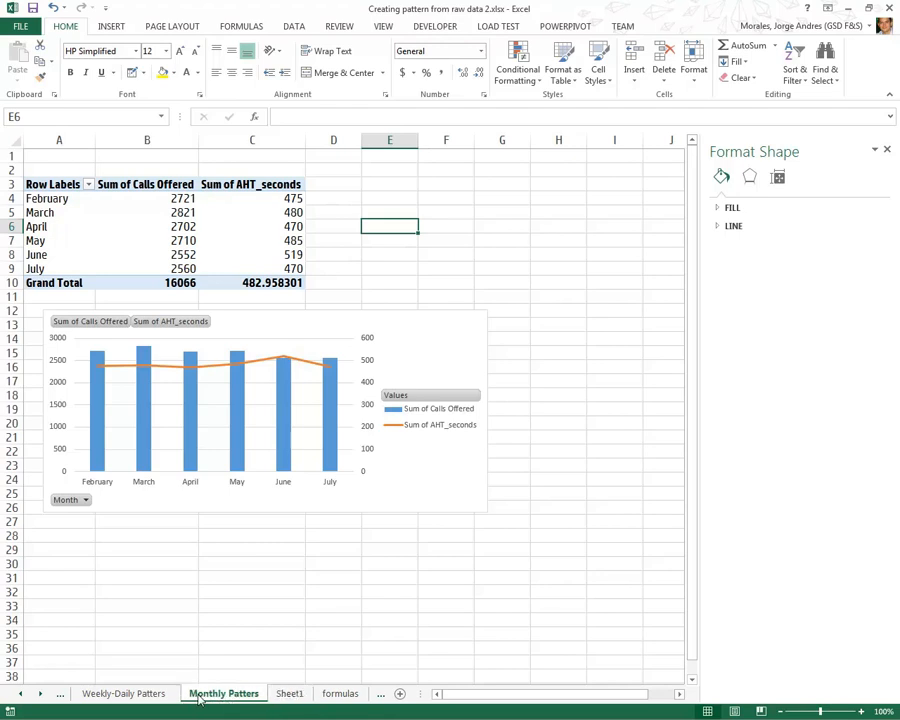
pyautogui.click(128, 696)
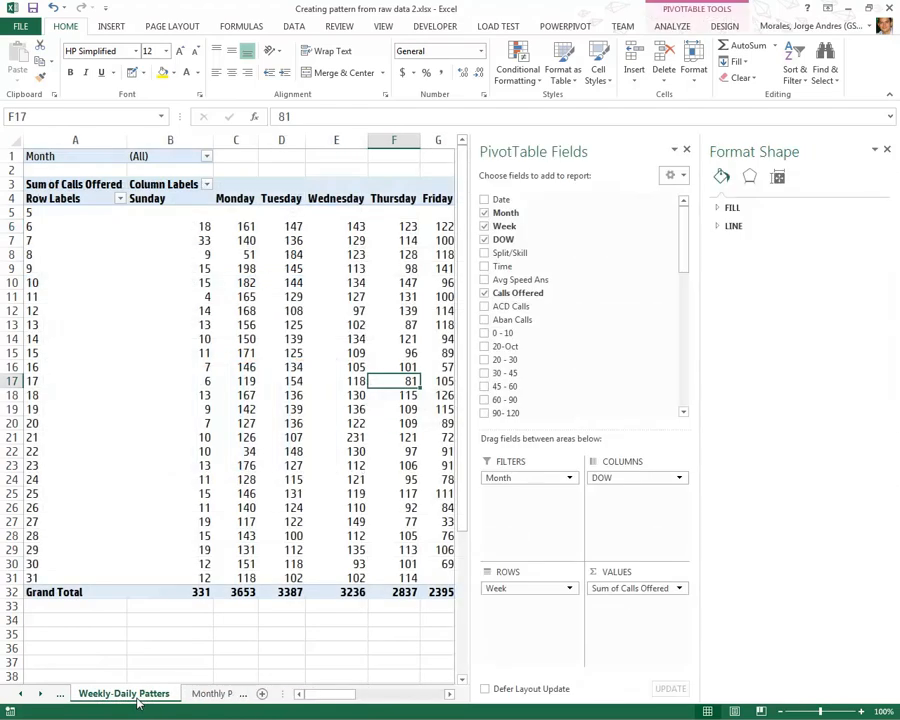
pyautogui.click(67, 697)
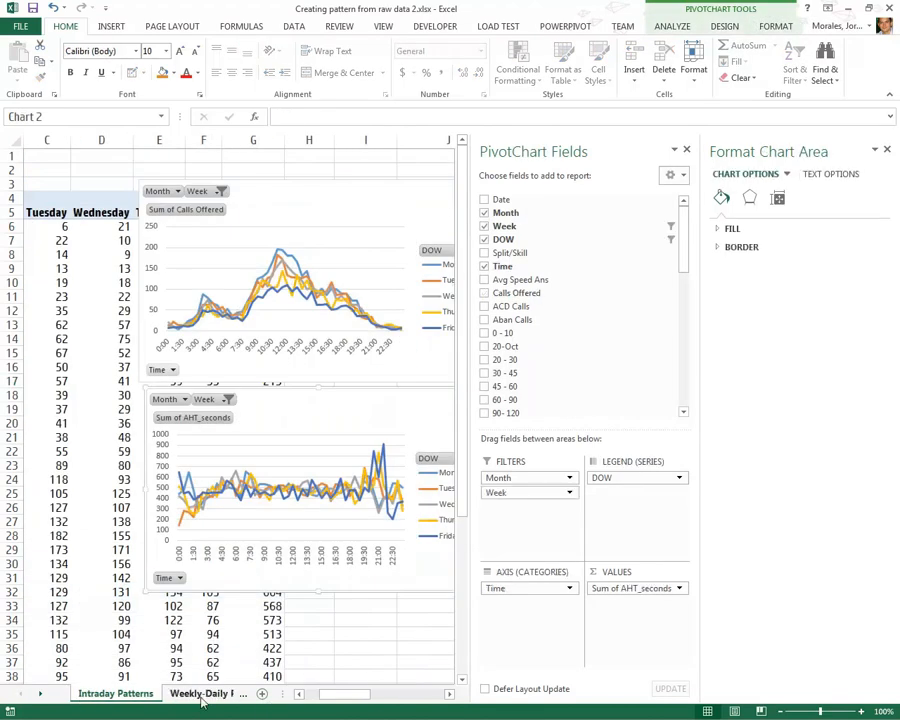
pyautogui.click(201, 695)
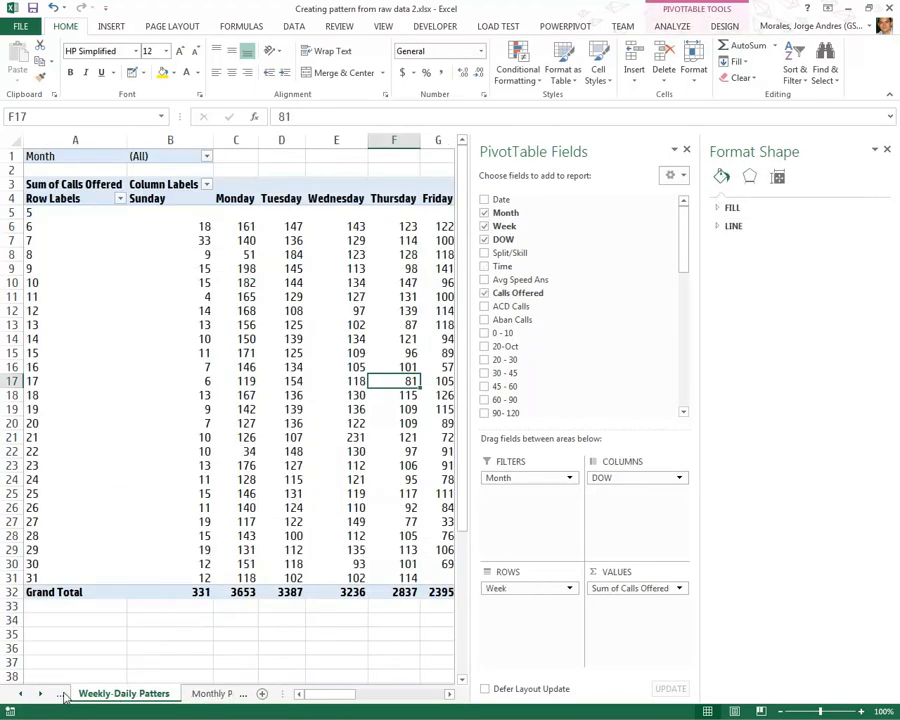
pyautogui.click(62, 695)
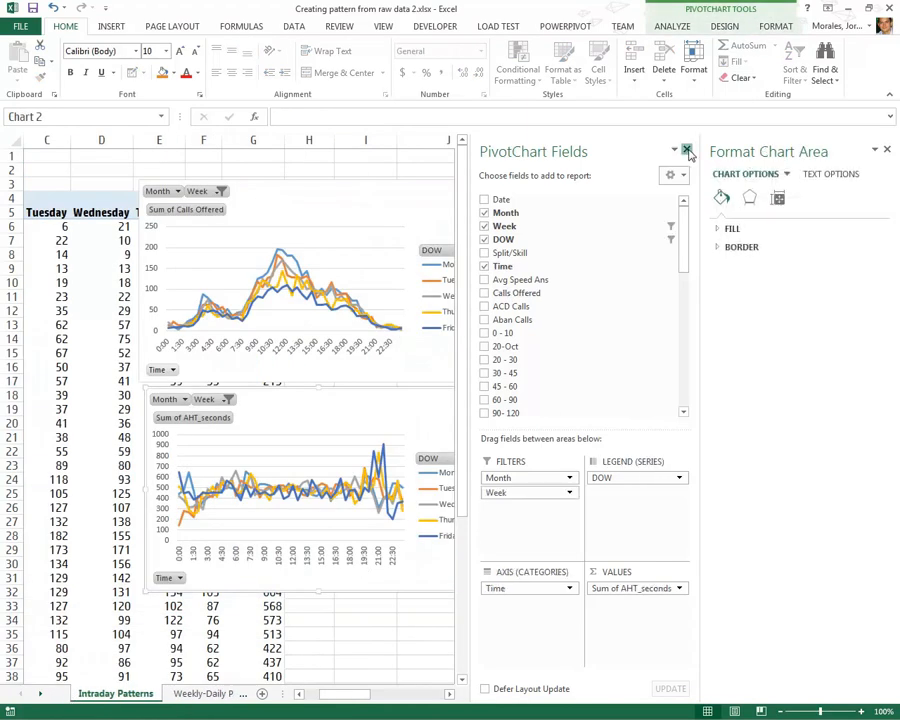
# - Close the PivotChart Fields and Format Chart Area panes and deselect the AHT_seconds chart
pyautogui.click(688, 151)
pyautogui.click(885, 150)
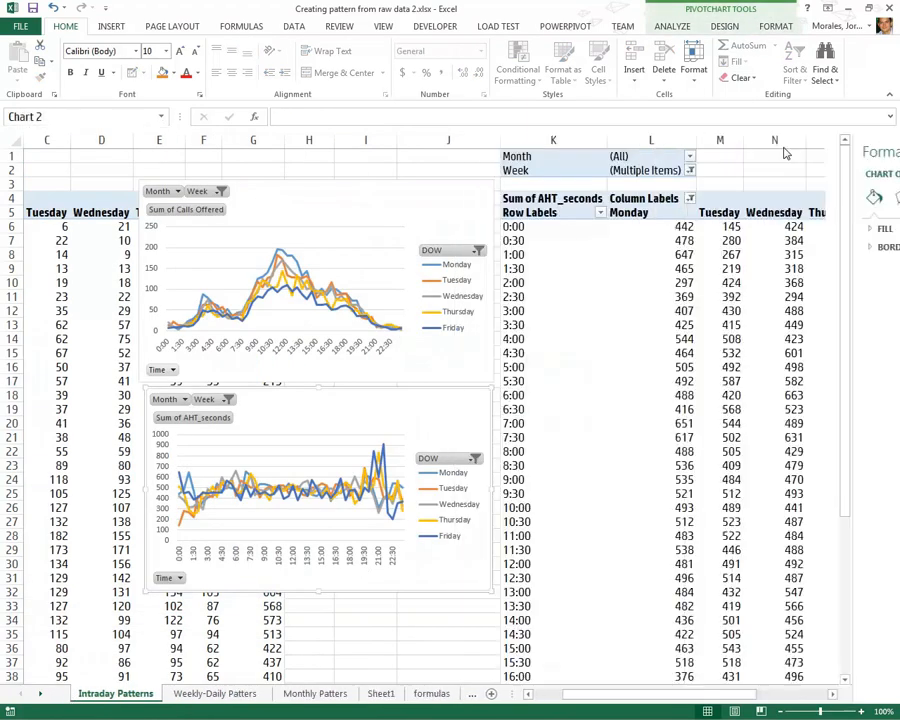
pyautogui.click(432, 156)
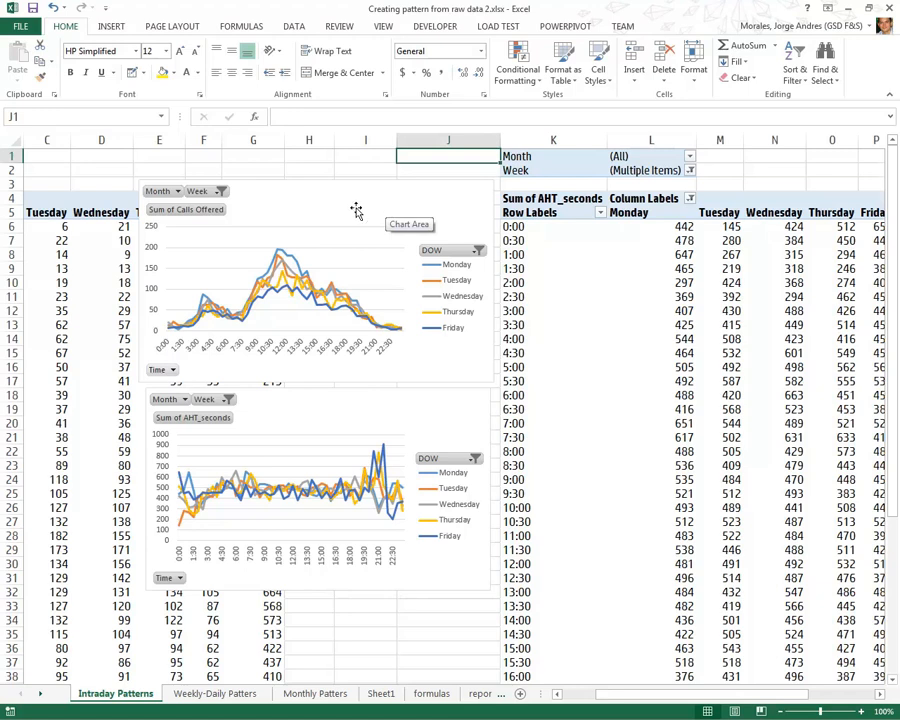